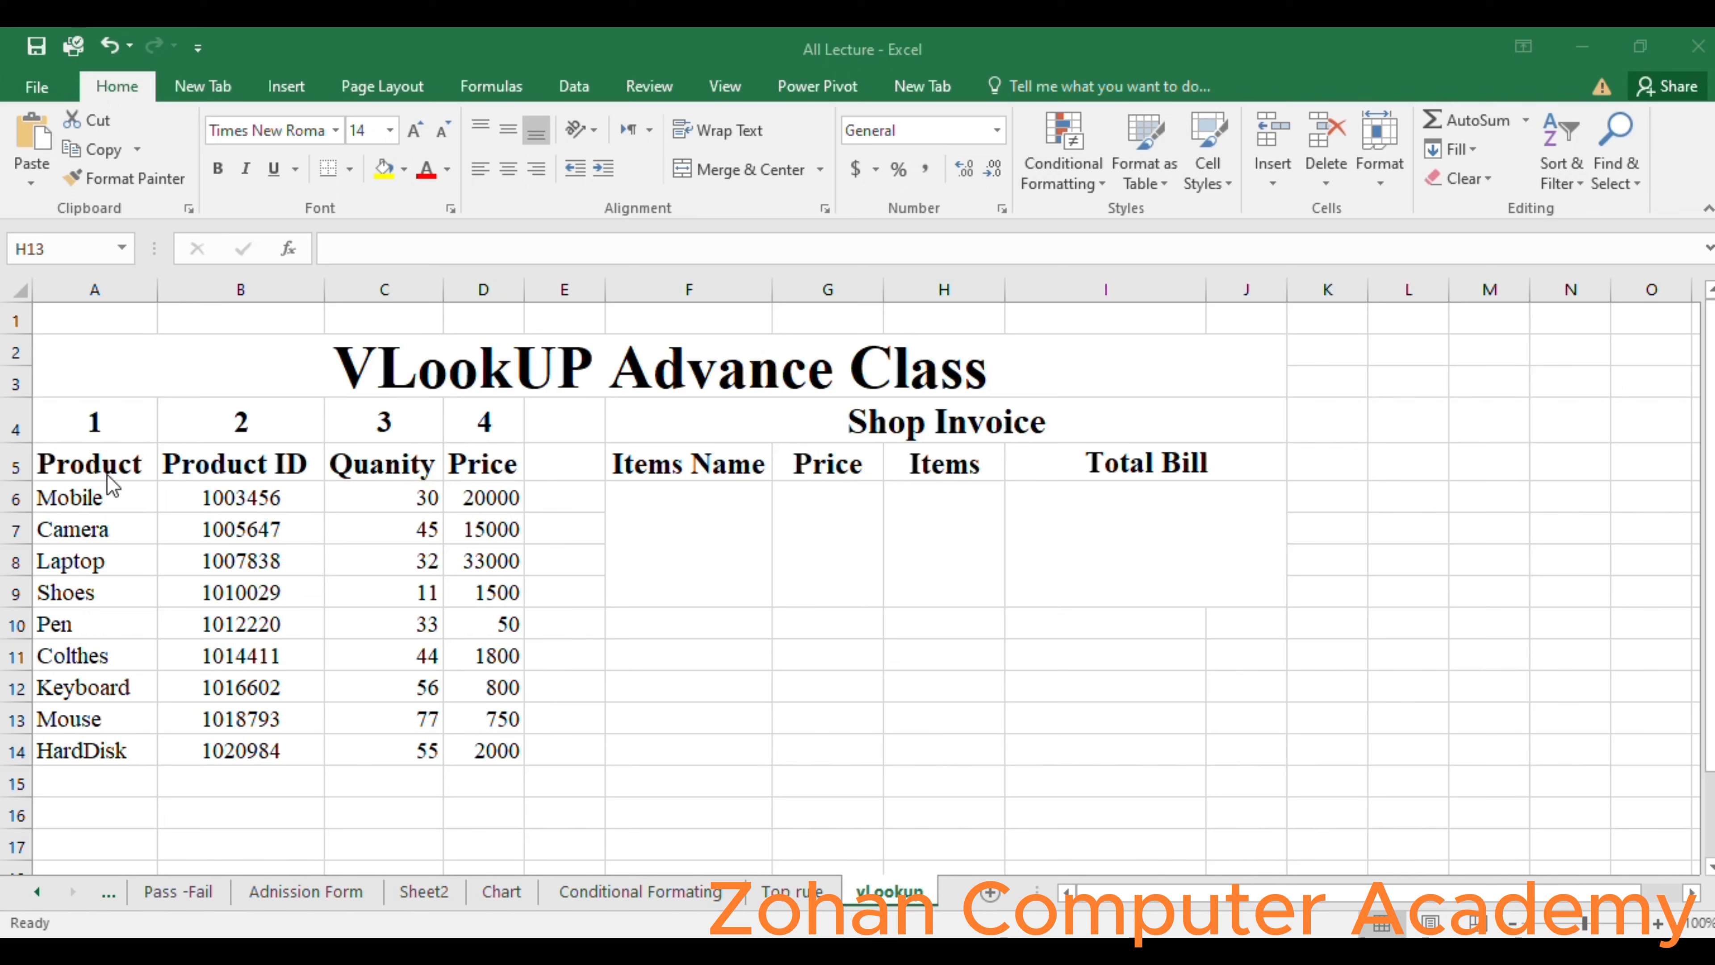
{"action": "left_click", "coordinate": [84, 478]}
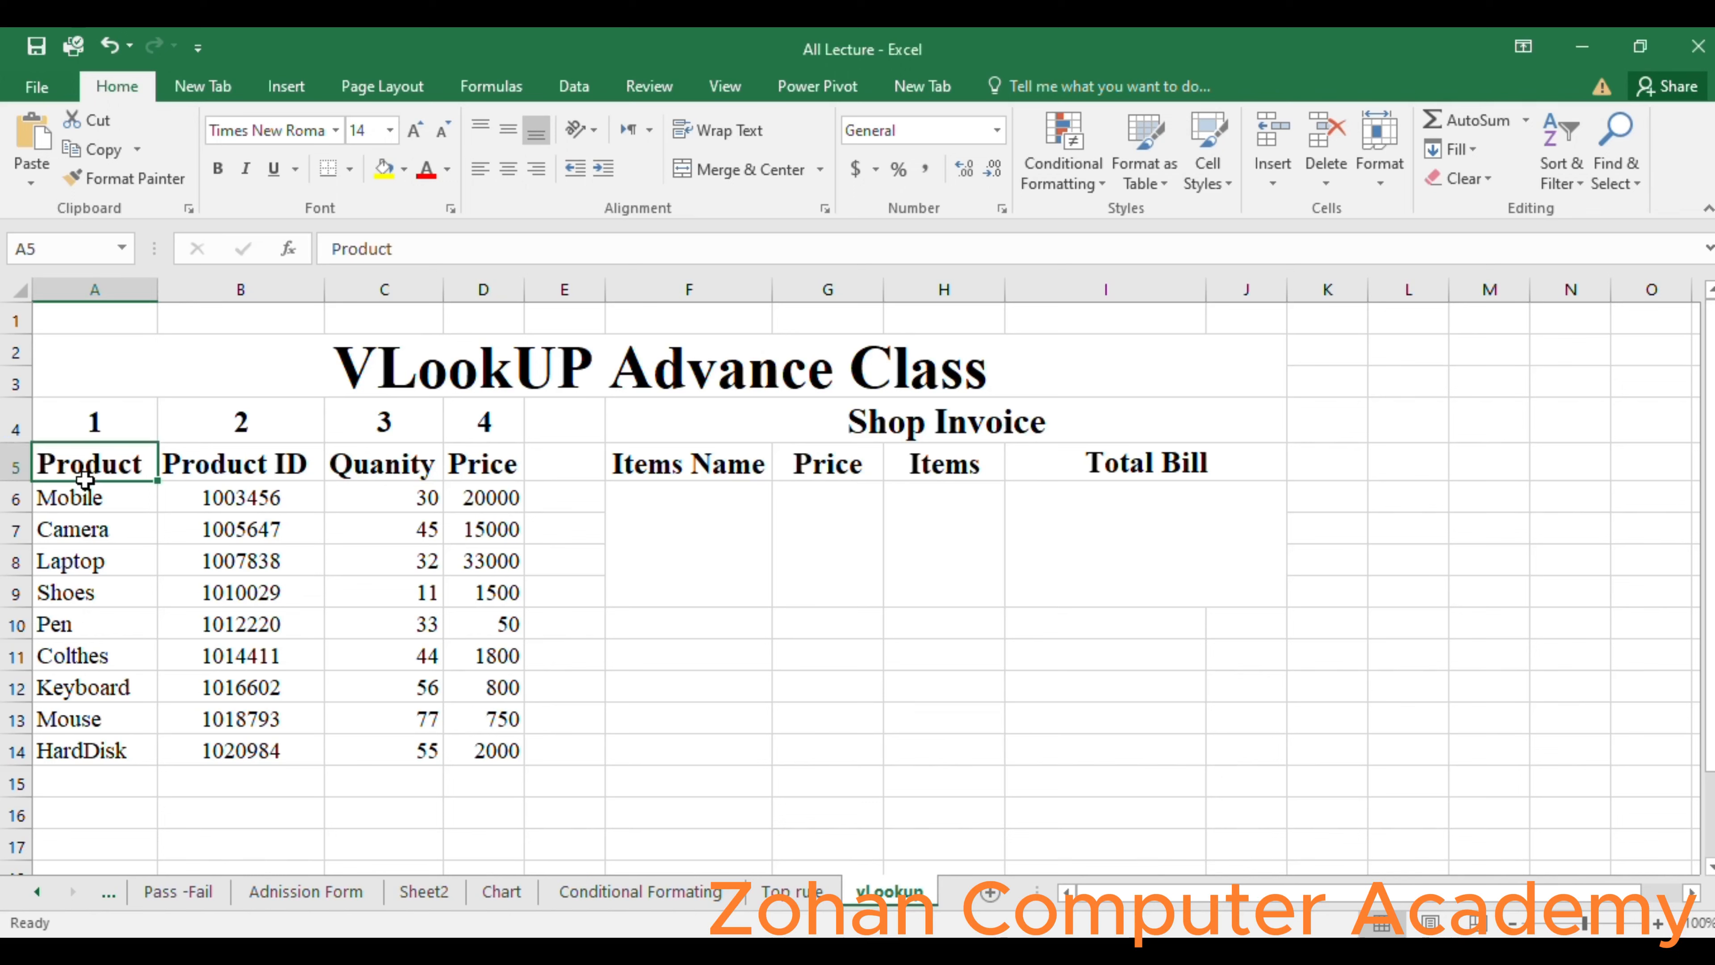
{"action": "key", "text": "ctrl+Down"}
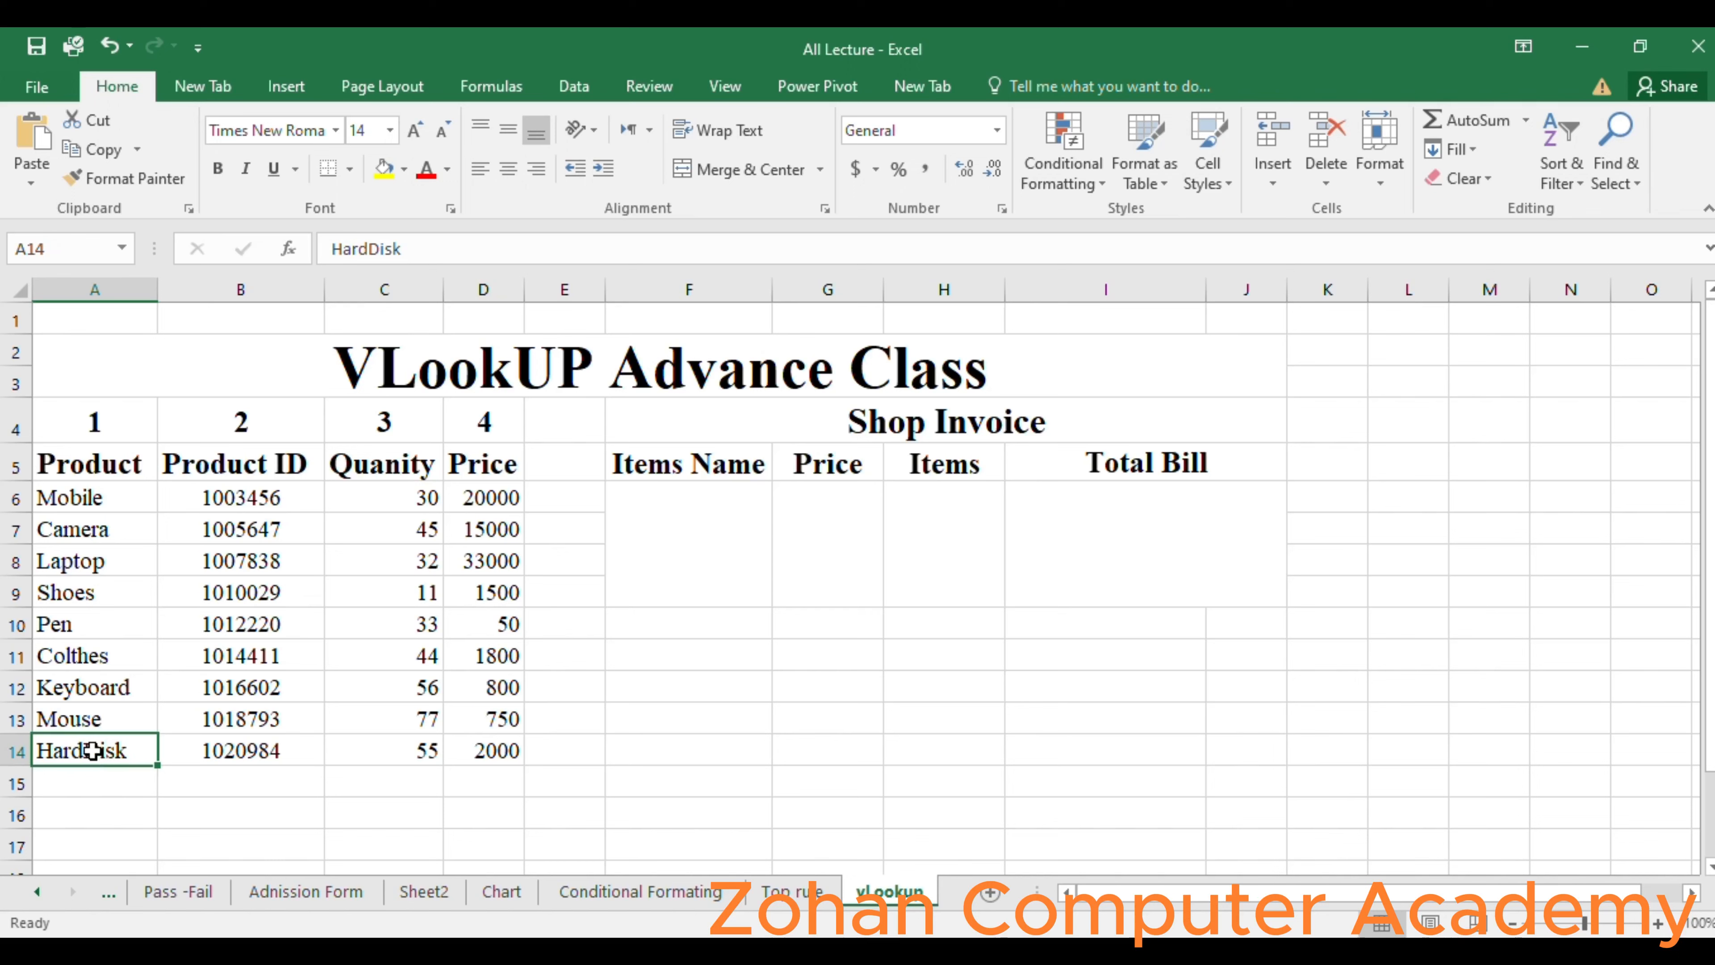
{"action": "left_click_drag", "start_coordinate": [93, 750], "coordinate": [72, 484]}
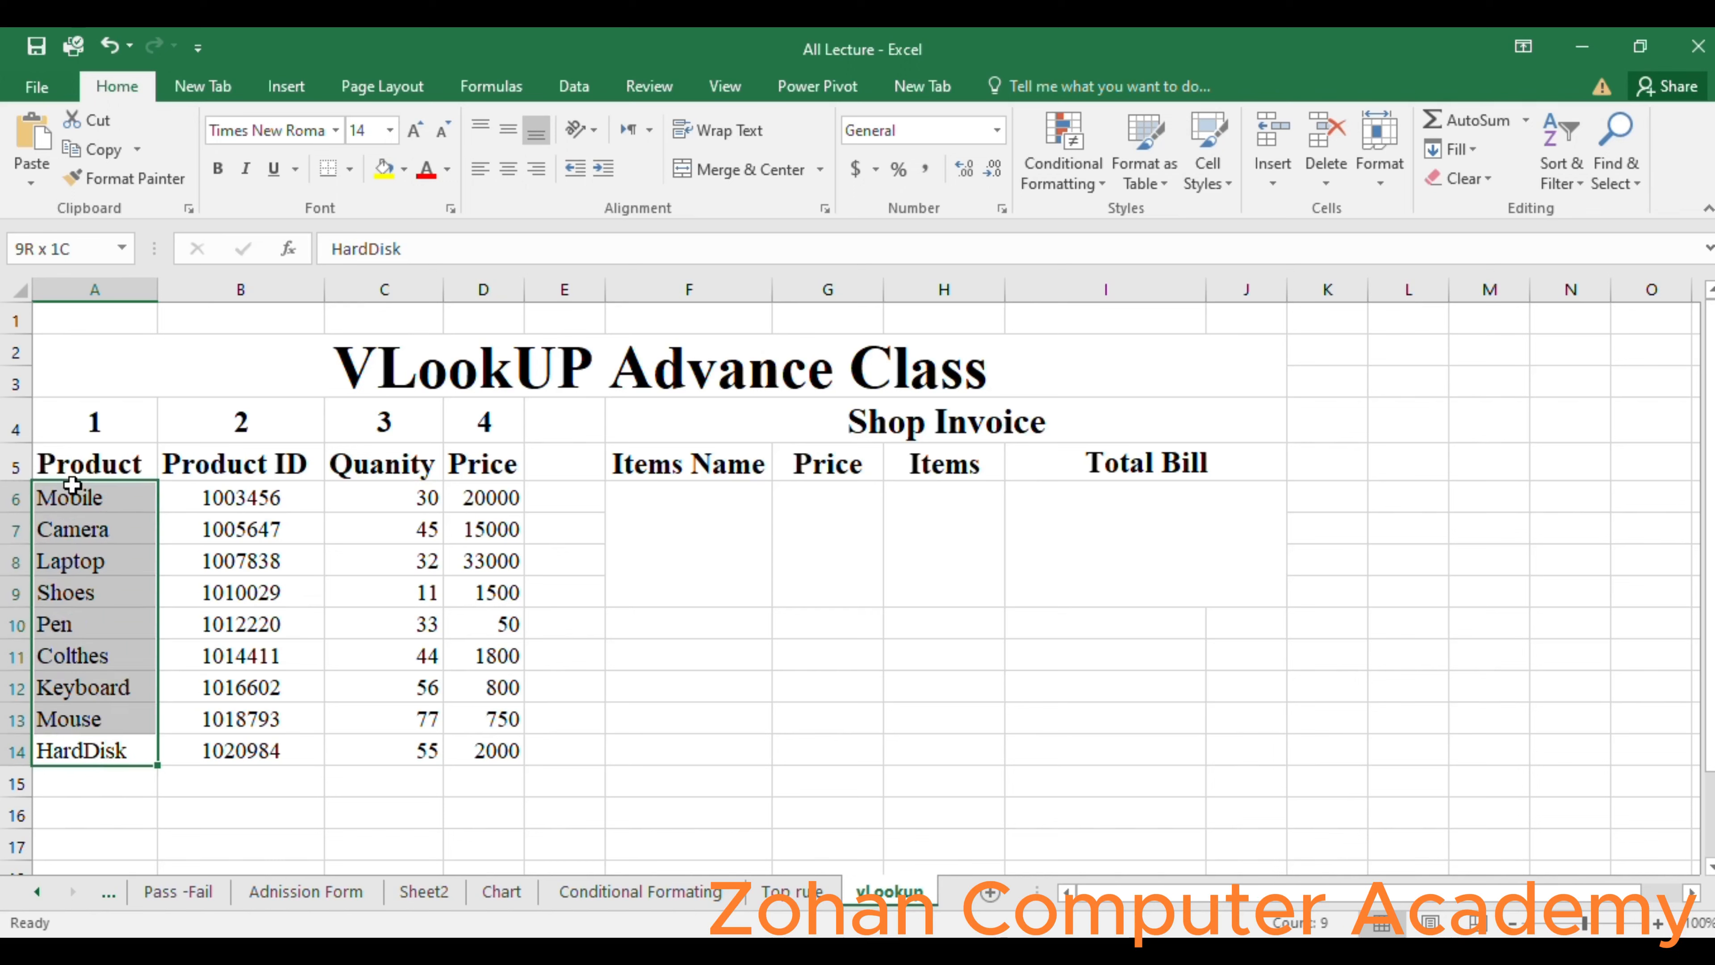
{"action": "left_click_drag", "start_coordinate": [72, 484], "coordinate": [73, 484]}
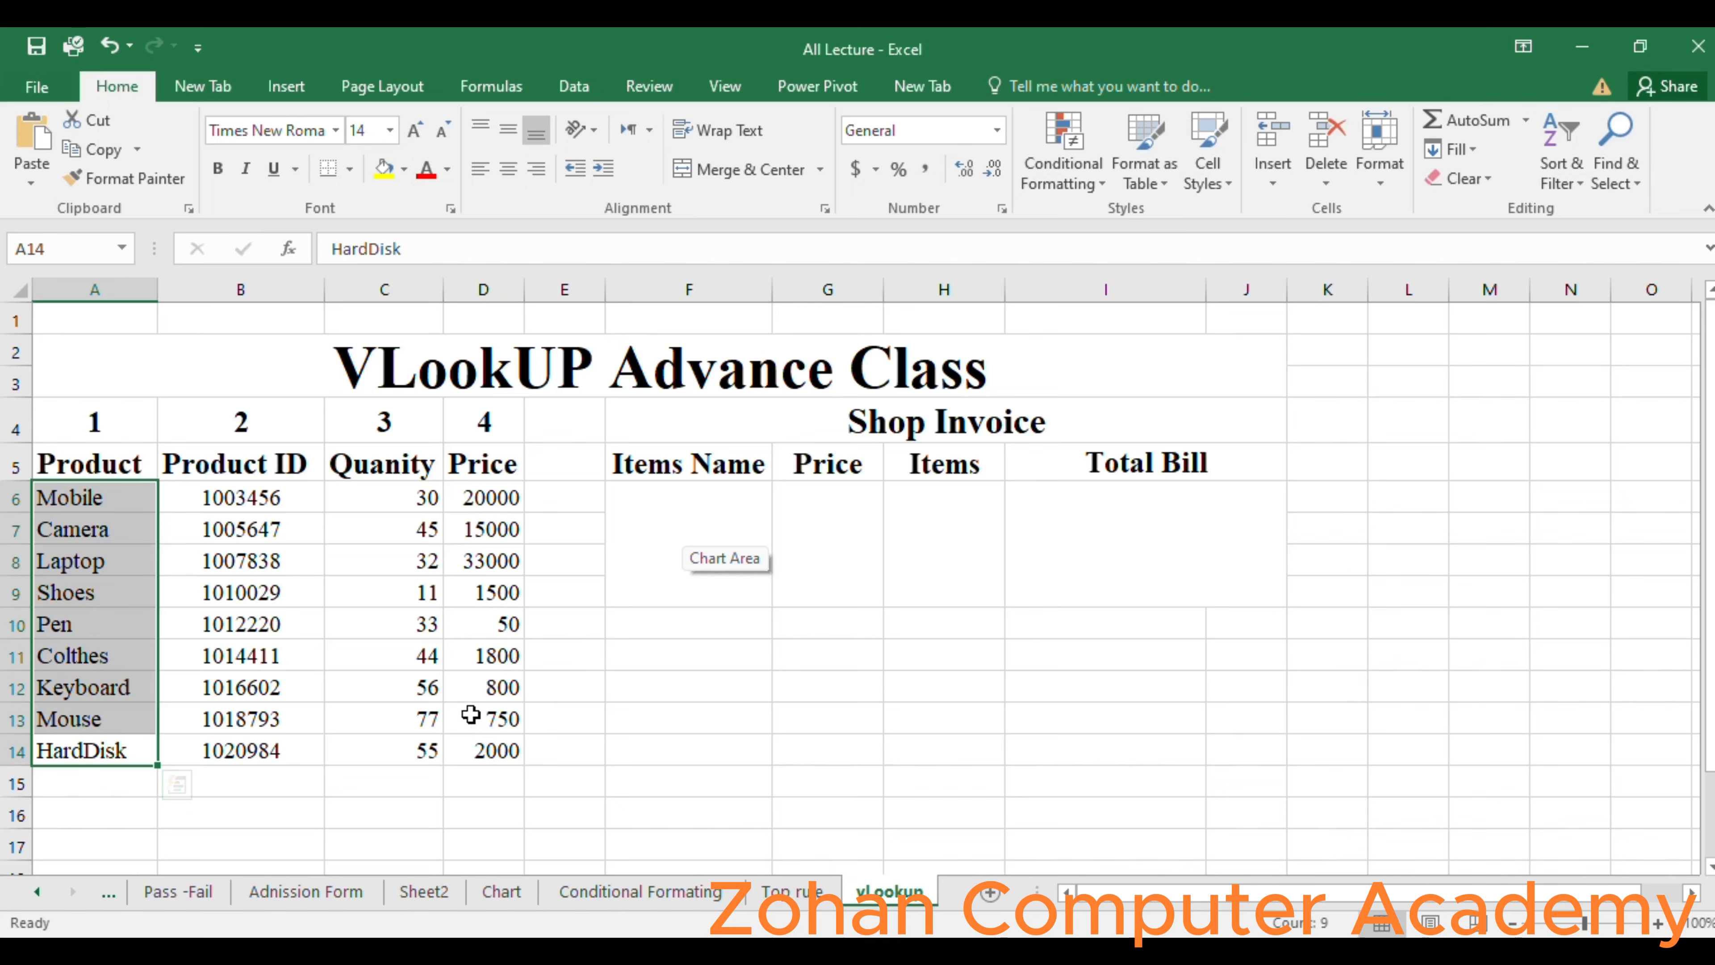
{"action": "left_click", "coordinate": [662, 523]}
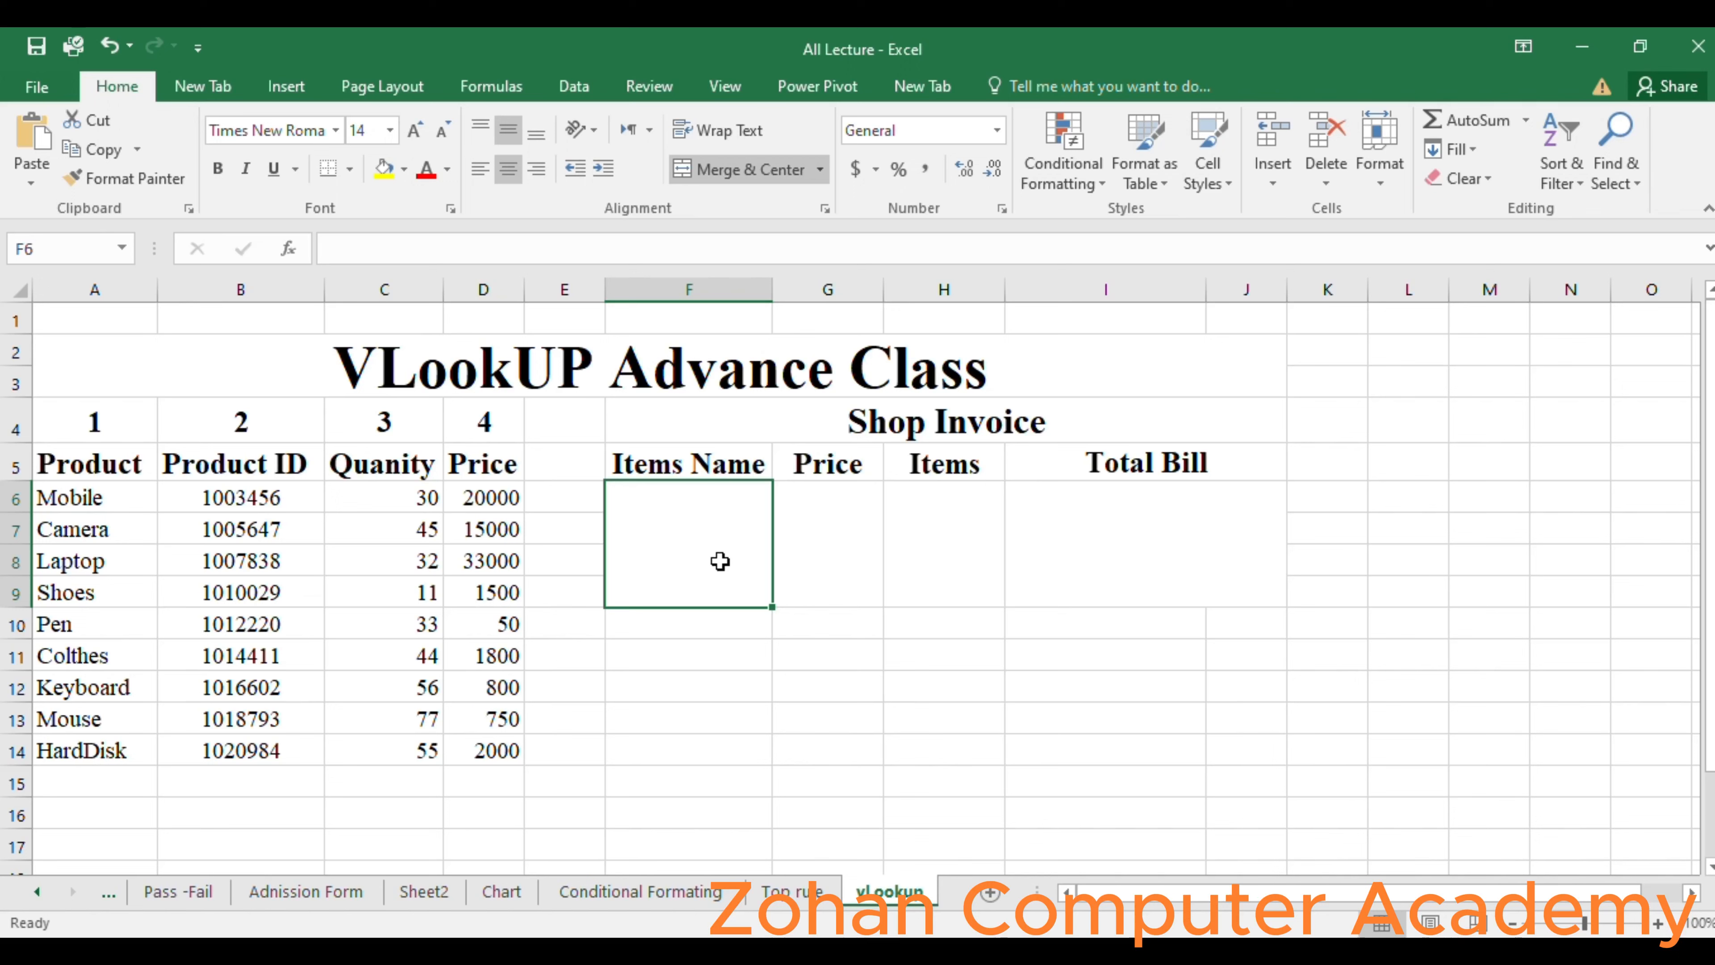
{"action": "type", "text": "="}
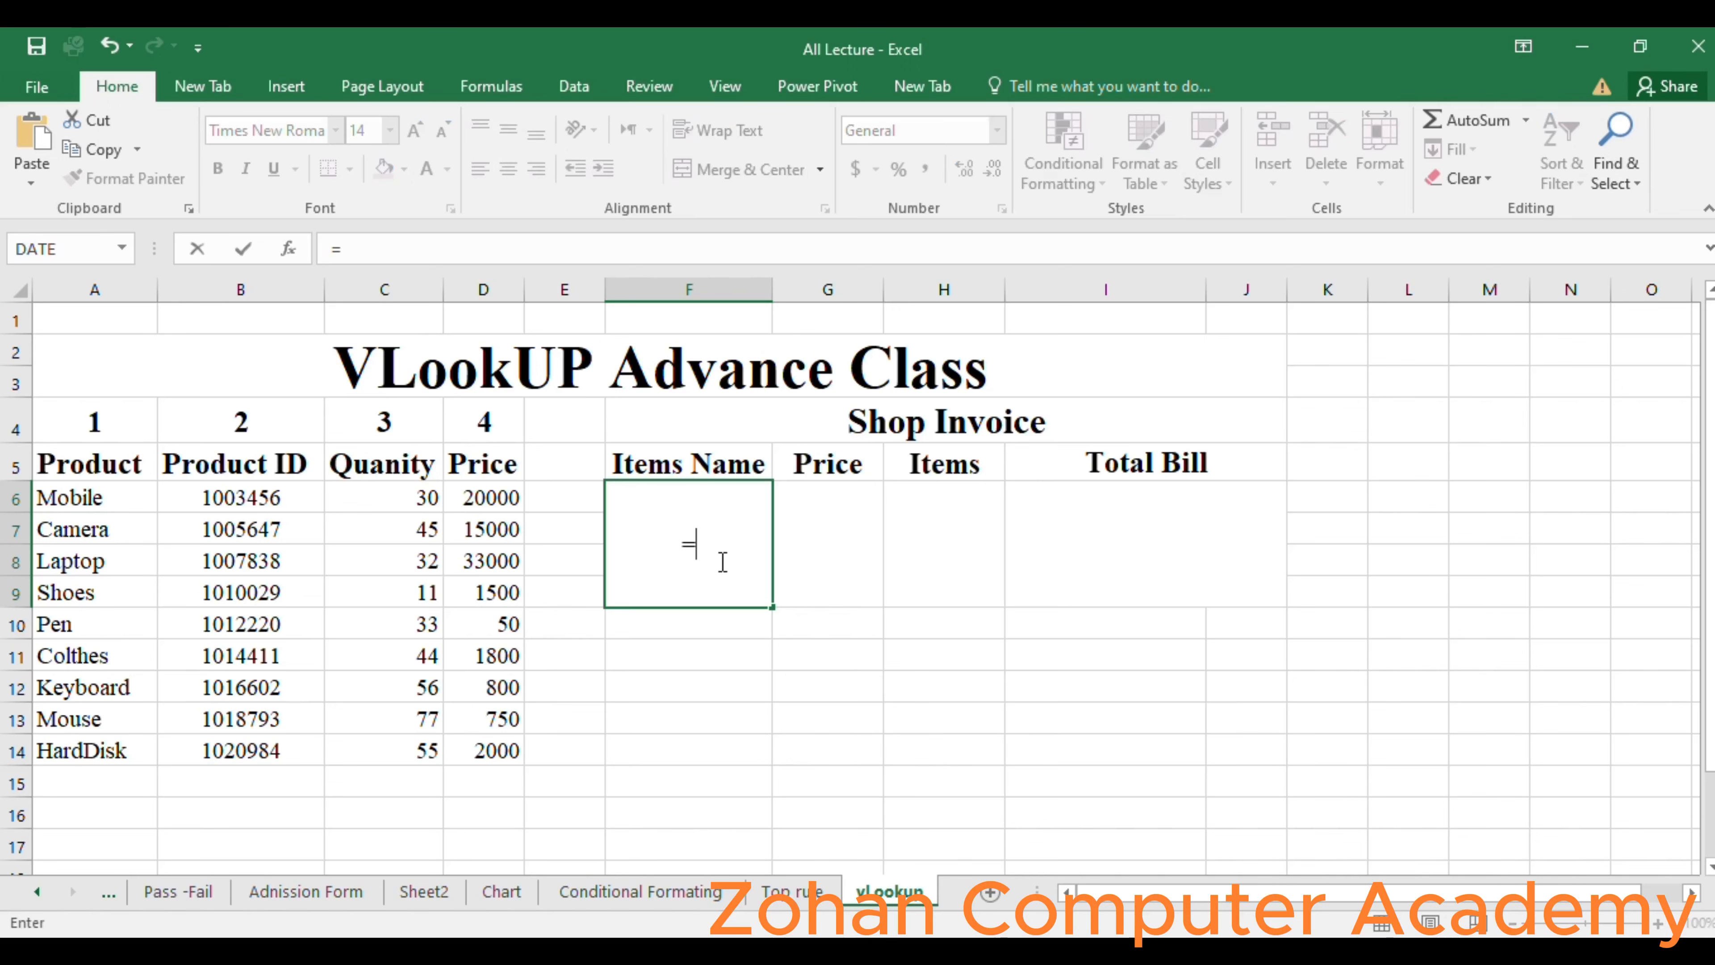
{"action": "key", "text": "BackSpace"}
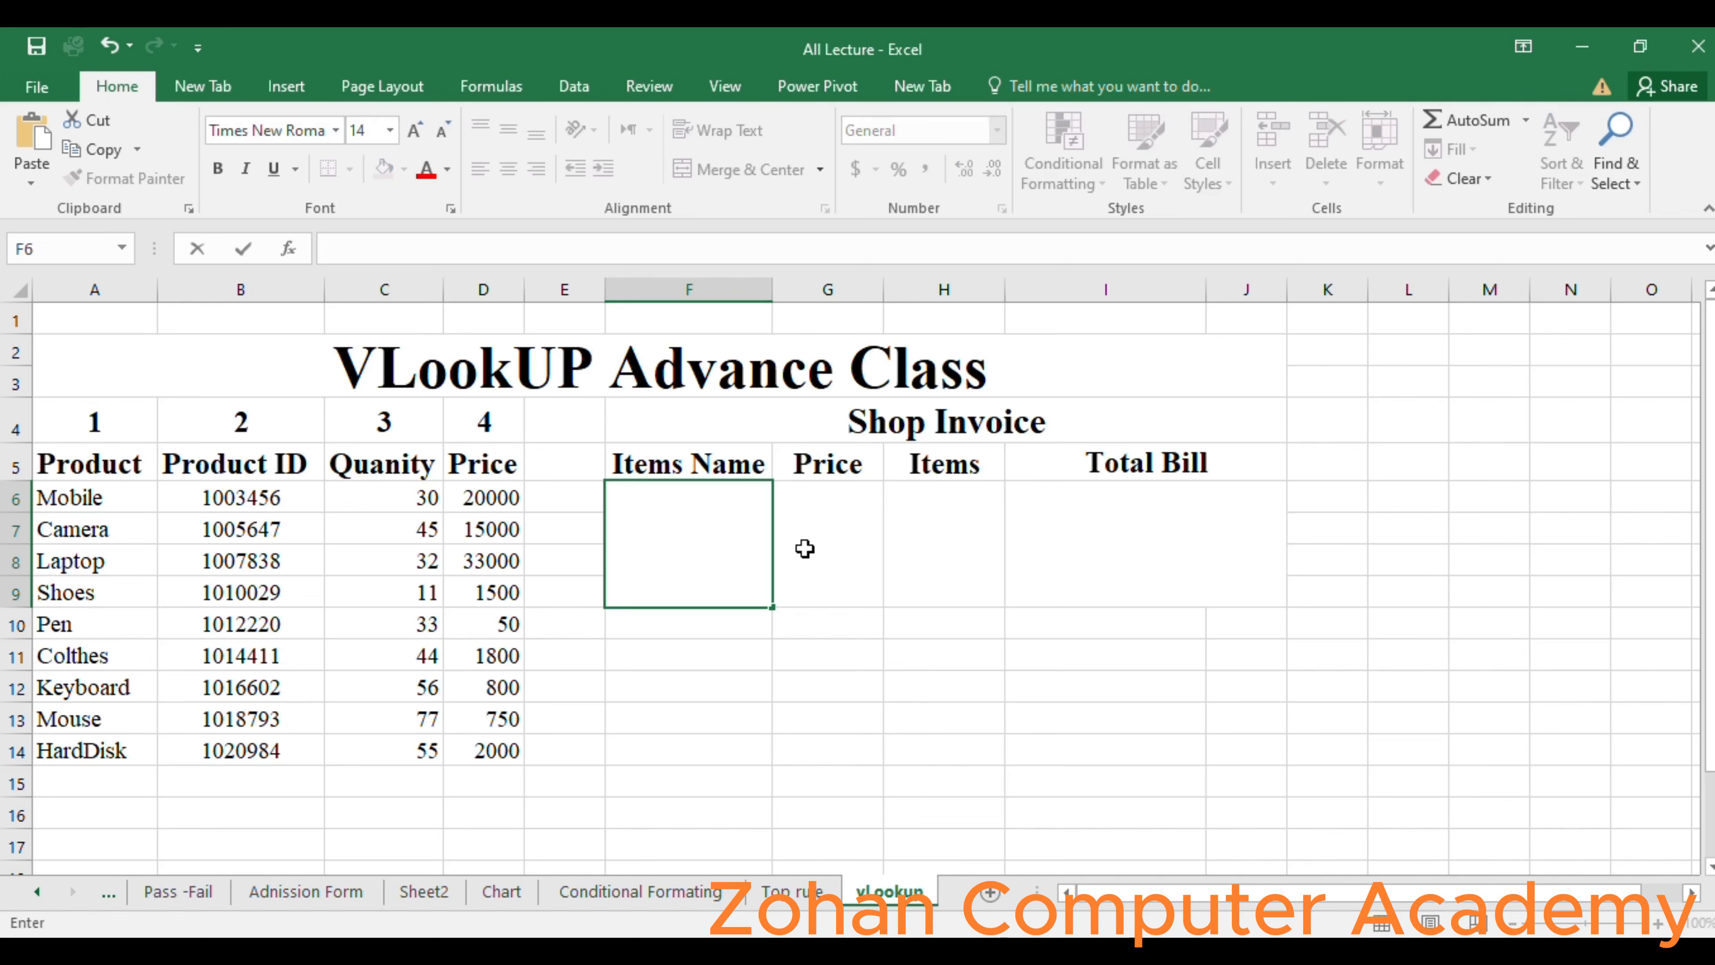
{"action": "left_click", "coordinate": [862, 548]}
Enter Pen as the item name in cell F6 of the shop invoice.
{"action": "left_click", "coordinate": [756, 533]}
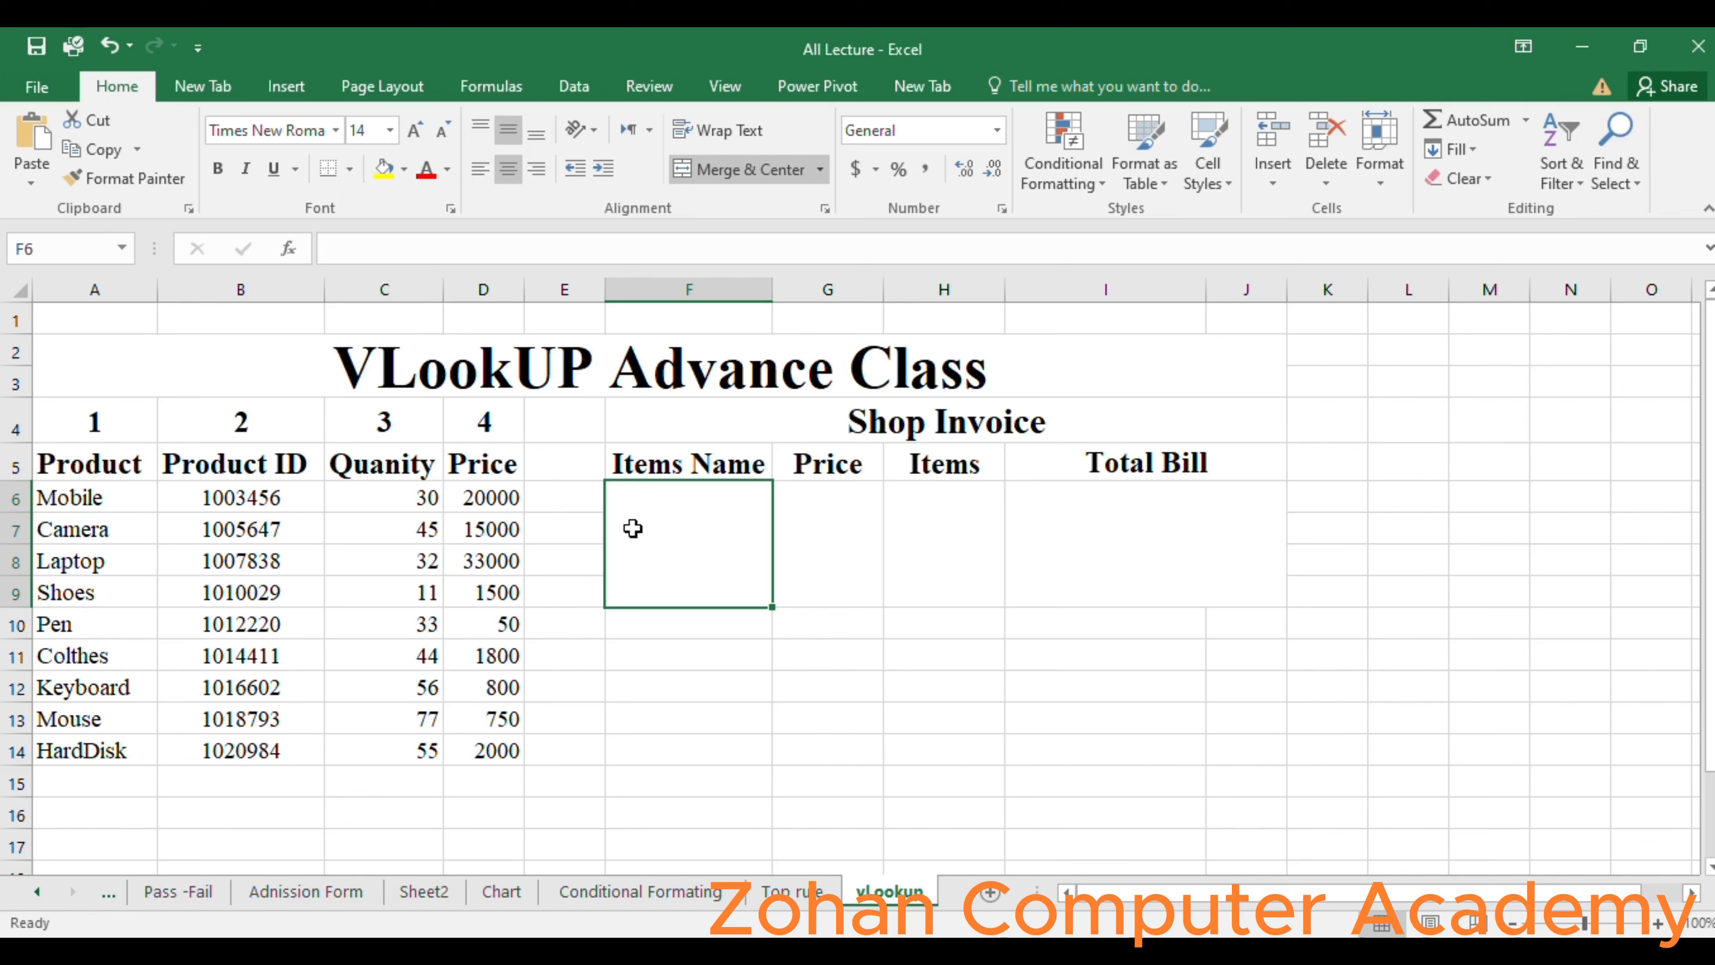
{"action": "type", "text": "Pen"}
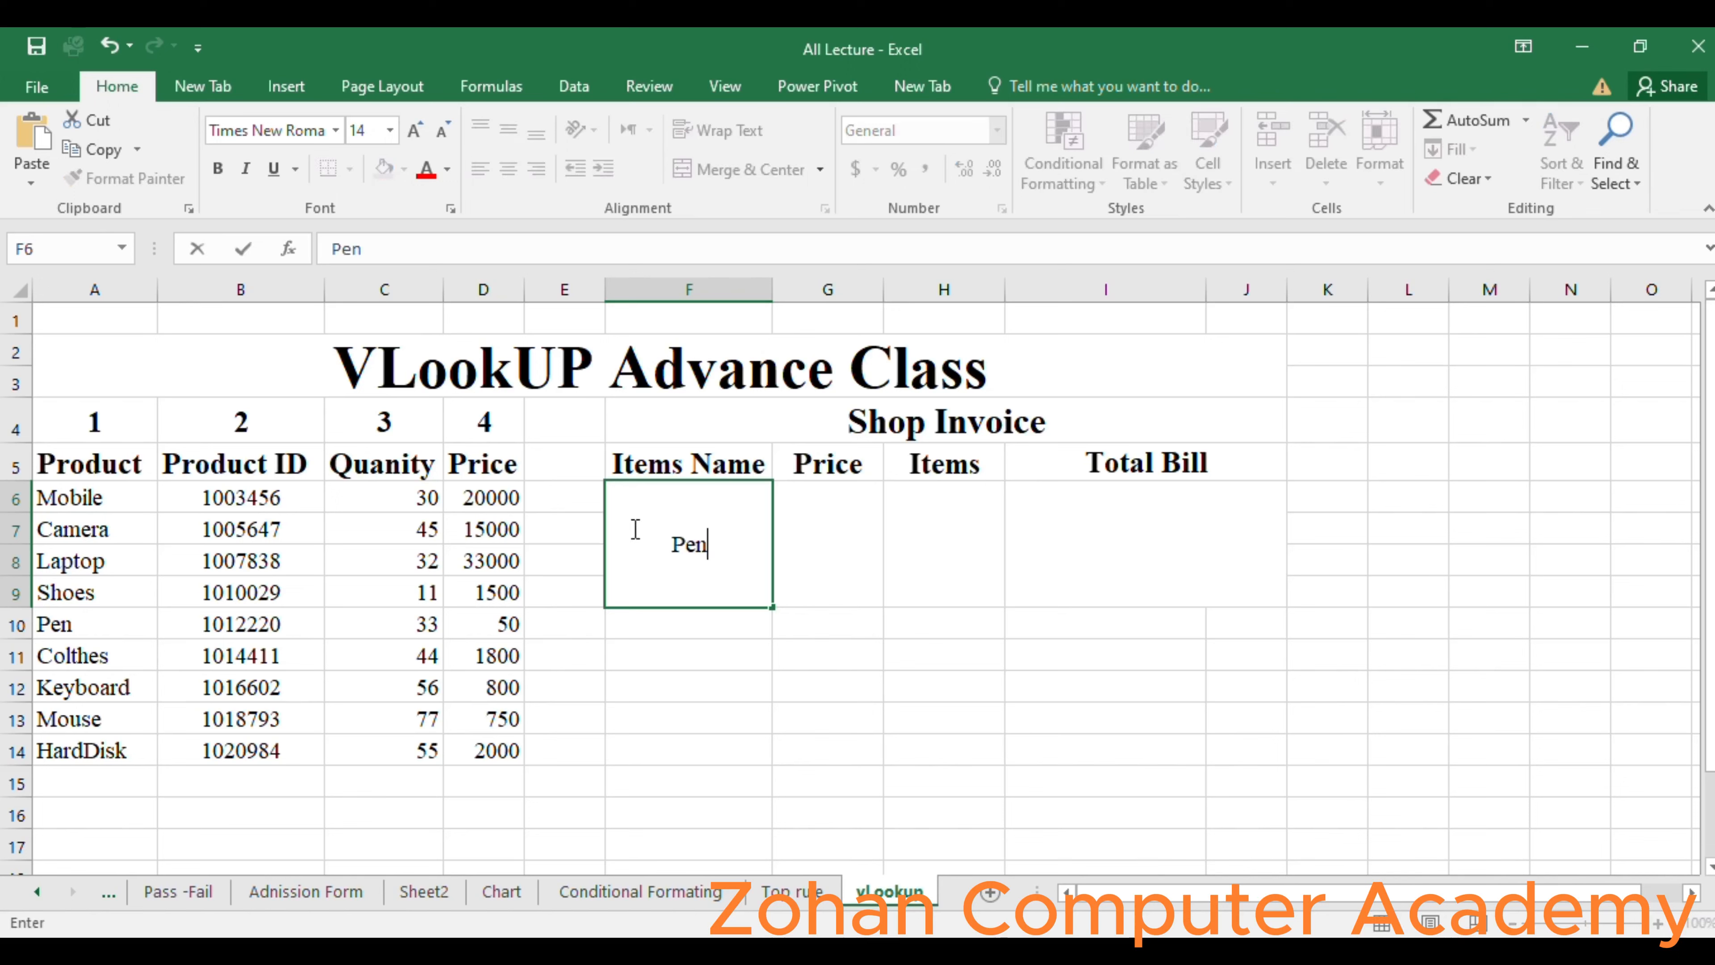
Start a VLOOKUP formula in the invoice's Price cell G6.
{"action": "left_click", "coordinate": [847, 545]}
{"action": "type", "text": "="}
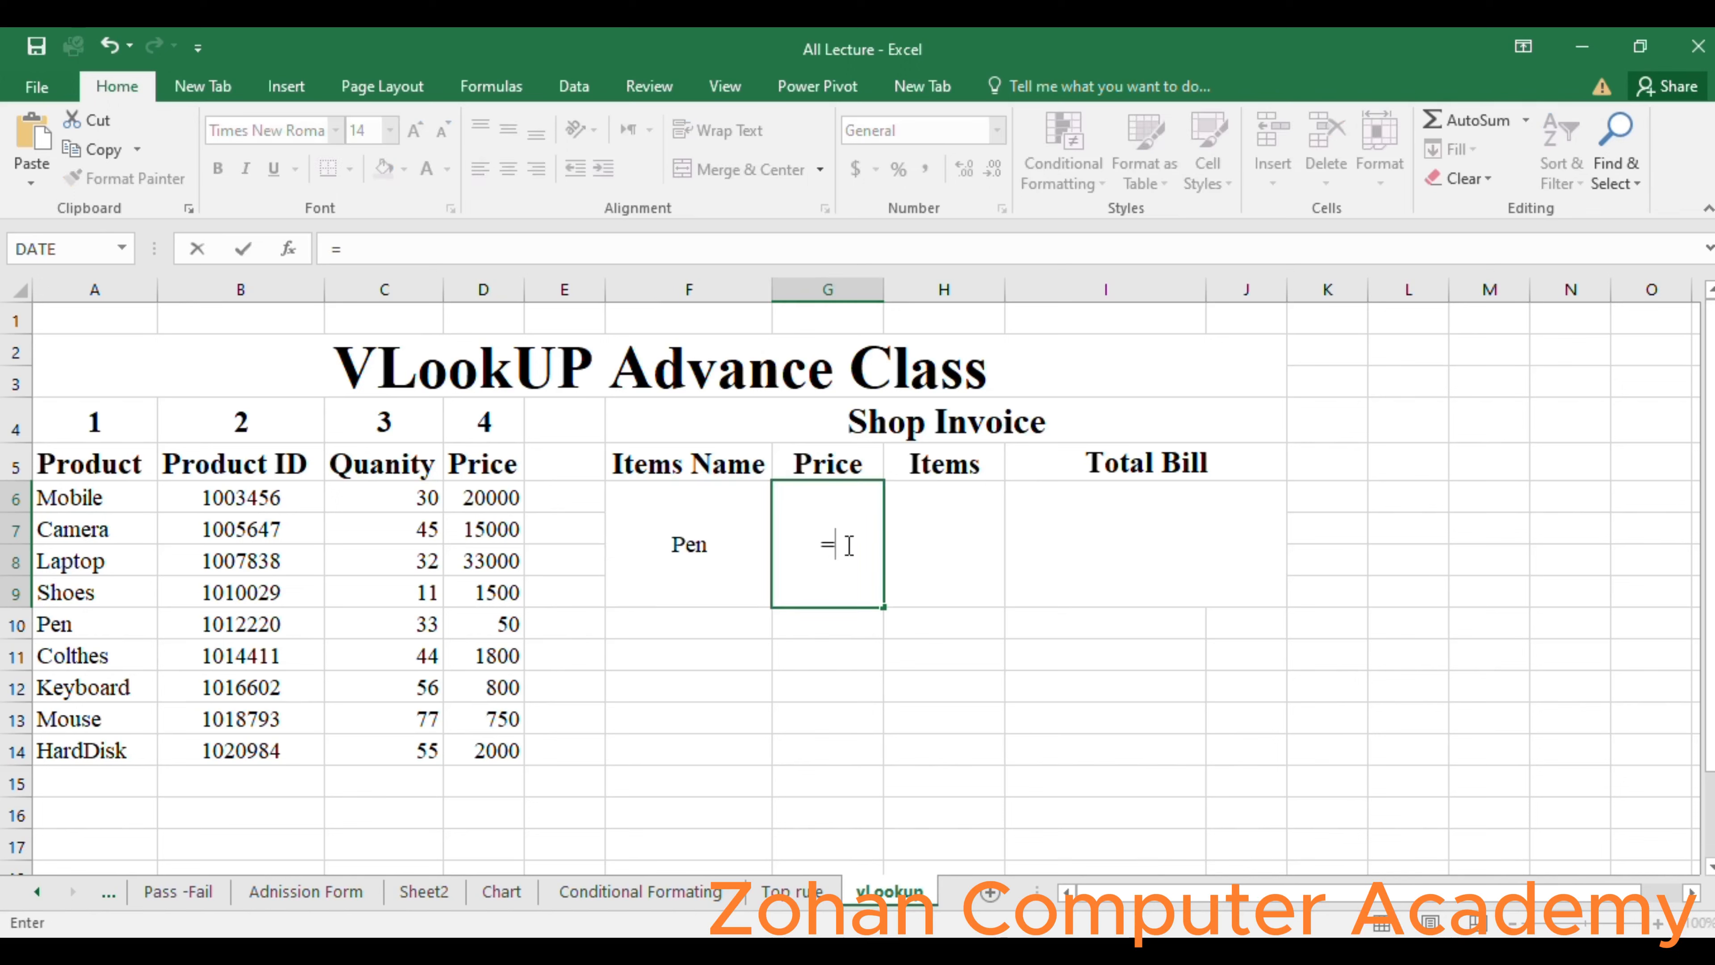
{"action": "type", "text": "voloo"}
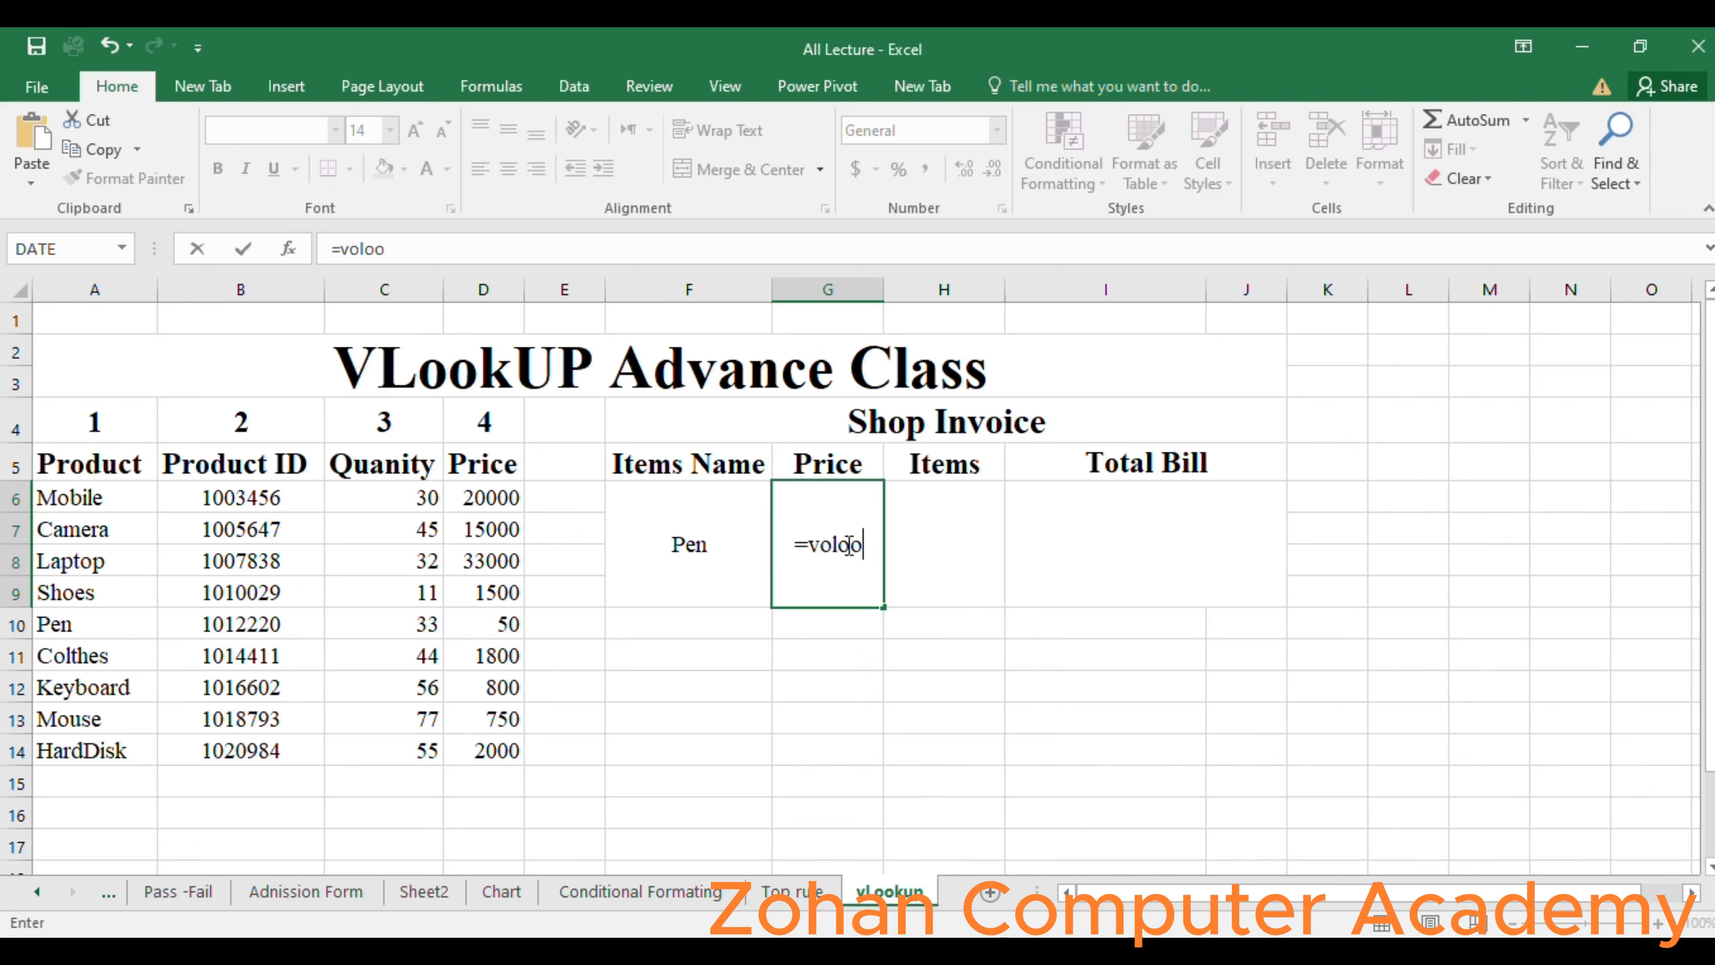
{"action": "type", "text": "up"}
{"action": "key", "text": "BackSpace"}
{"action": "key", "text": "BackSpace"}
{"action": "key", "text": "BackSpace"}
{"action": "key", "text": "BackSpace"}
{"action": "key", "text": "BackSpace"}
{"action": "key", "text": "BackSpace"}
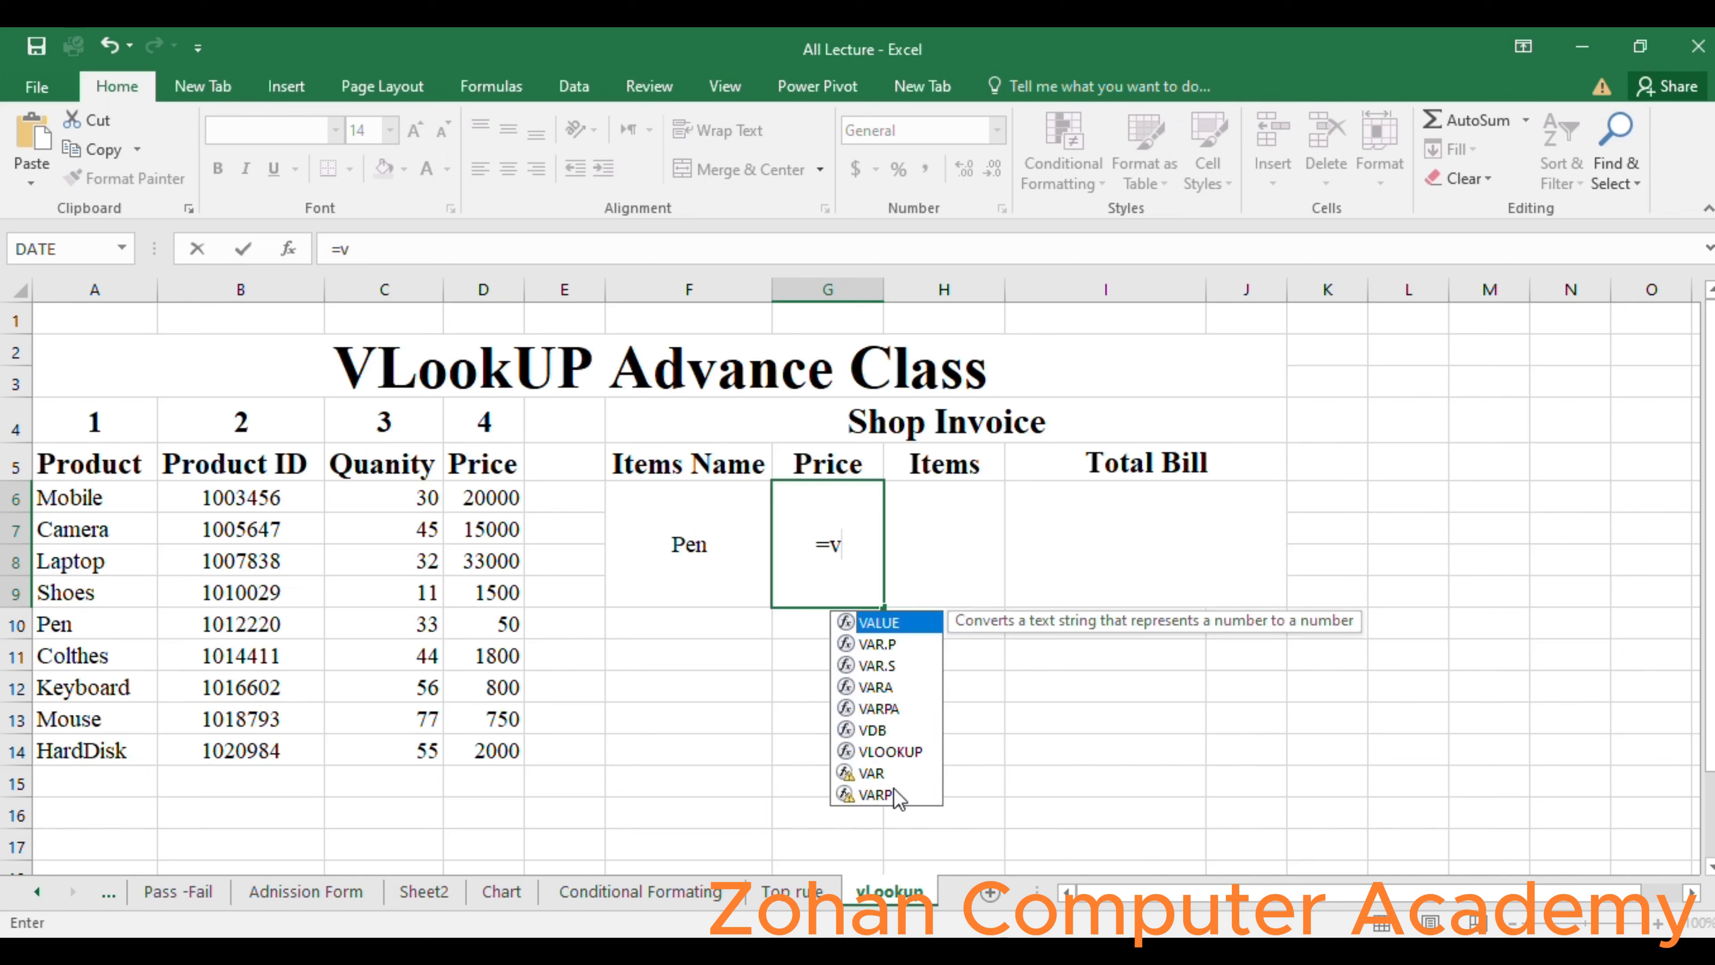
{"action": "double_click", "coordinate": [890, 749]}
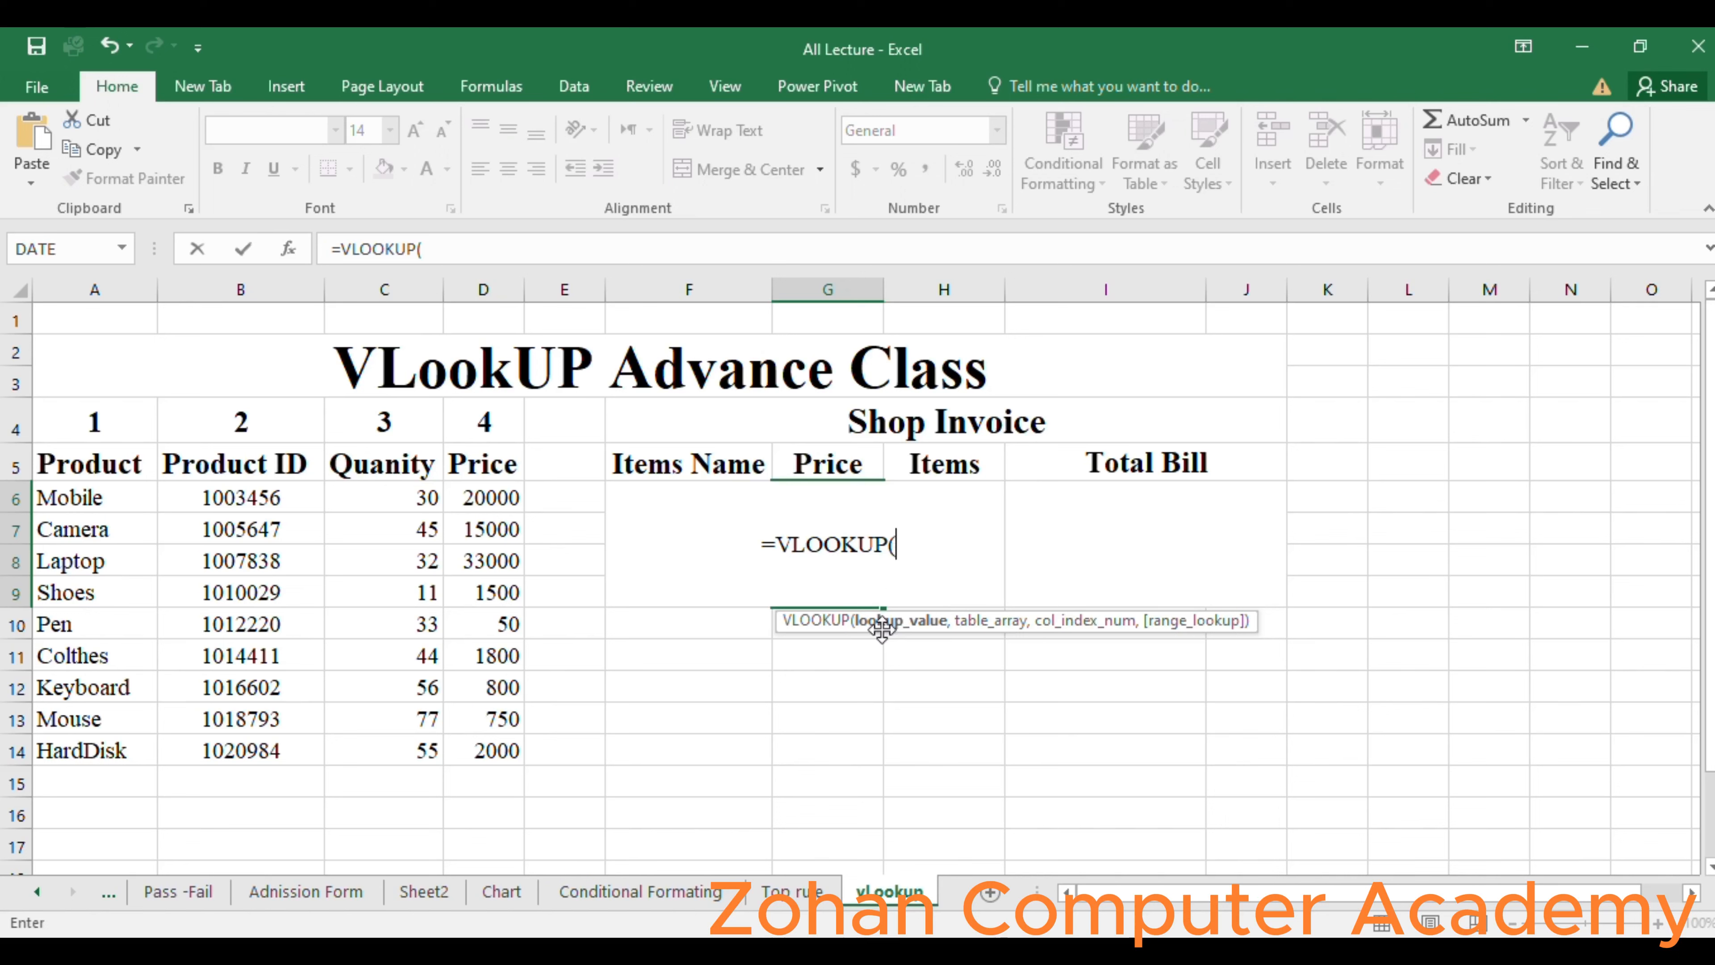
Give the VLOOKUP the item name in F6 as lookup value and the product table A5:D14 as table array.
{"action": "left_click", "coordinate": [621, 551]}
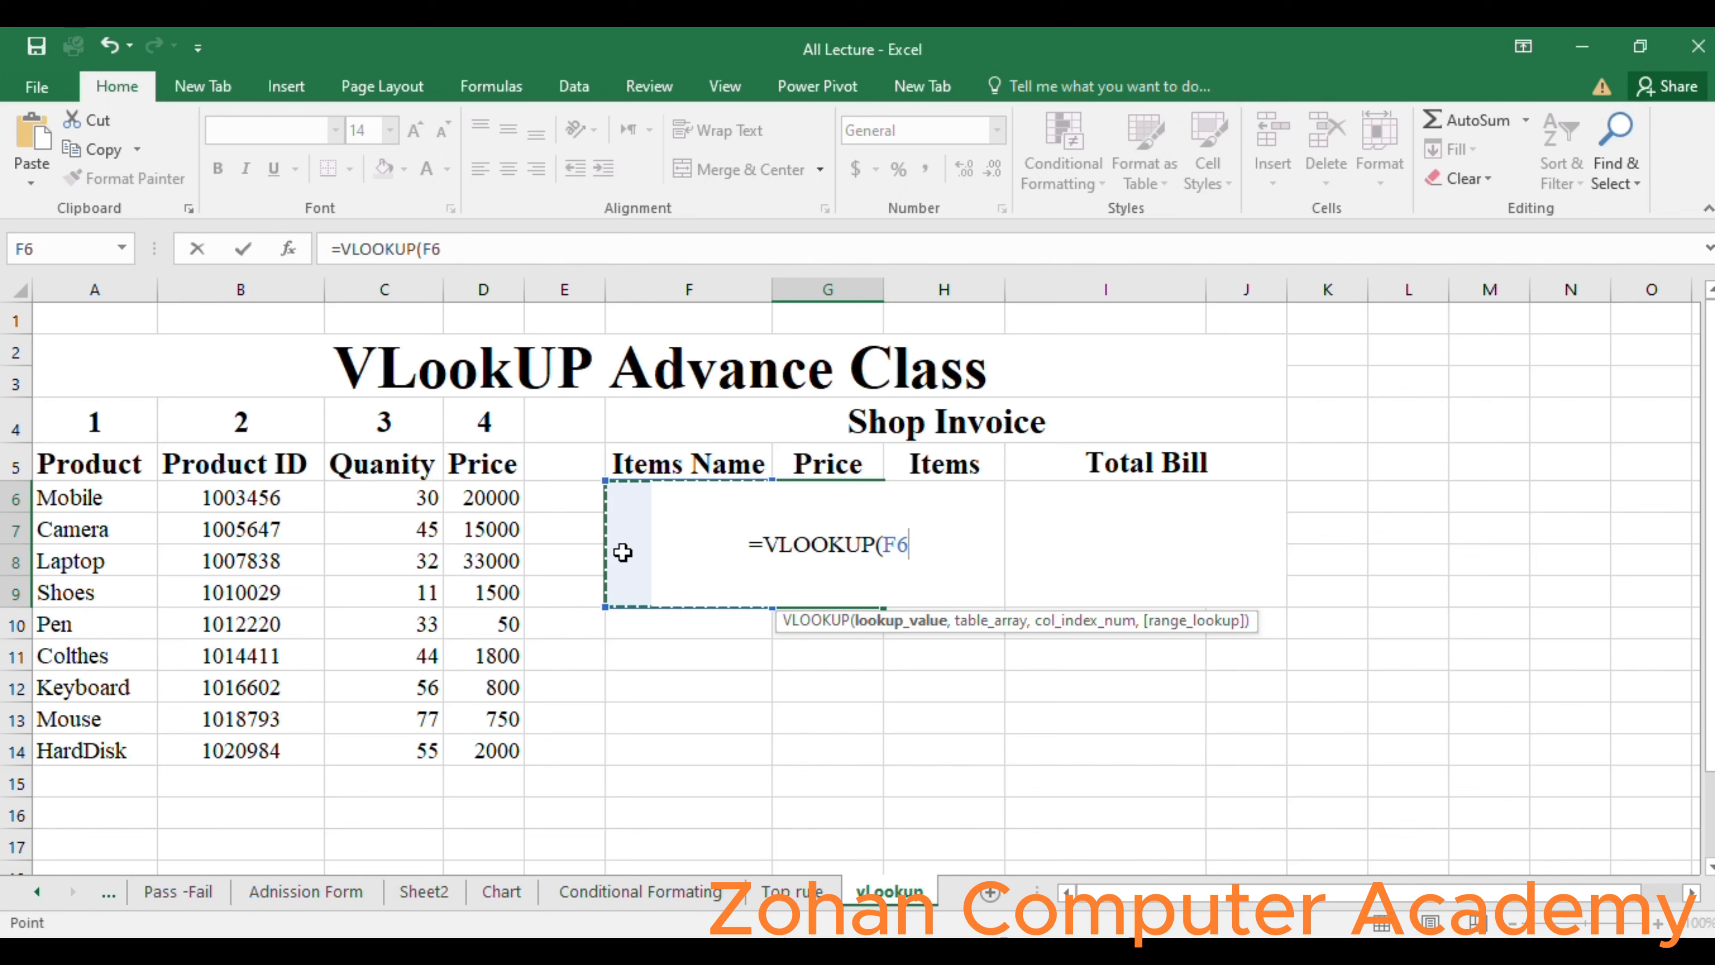
{"action": "type", "text": ","}
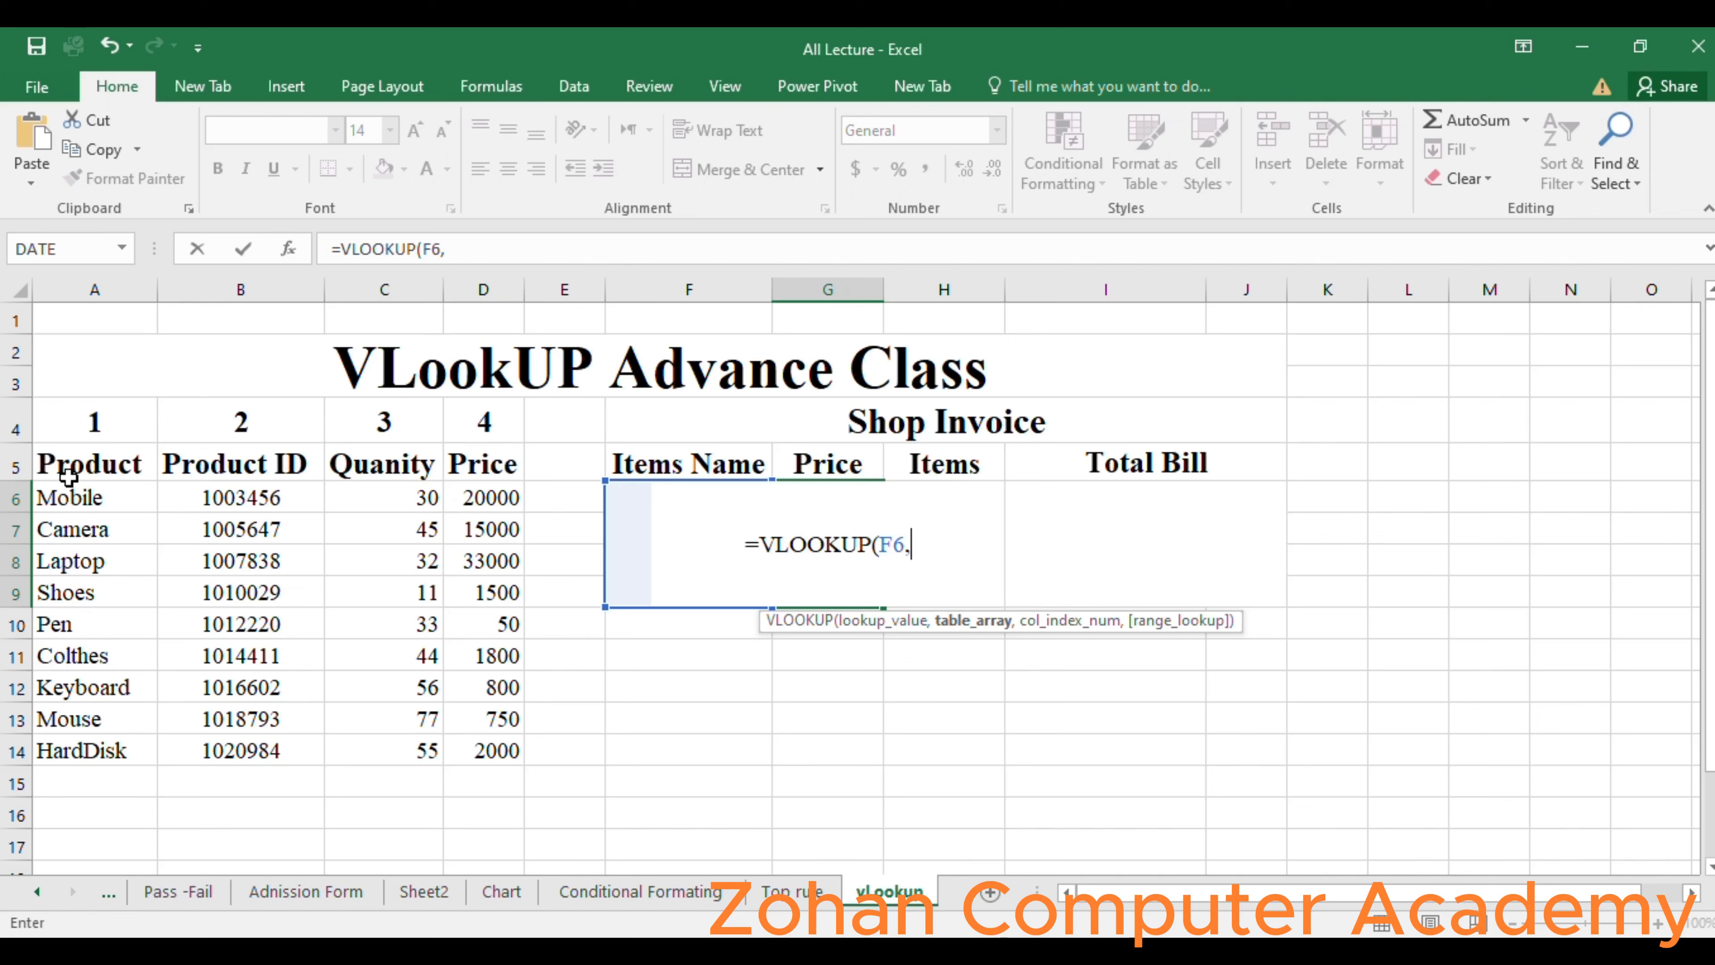
{"action": "left_click_drag", "start_coordinate": [74, 466], "coordinate": [503, 754]}
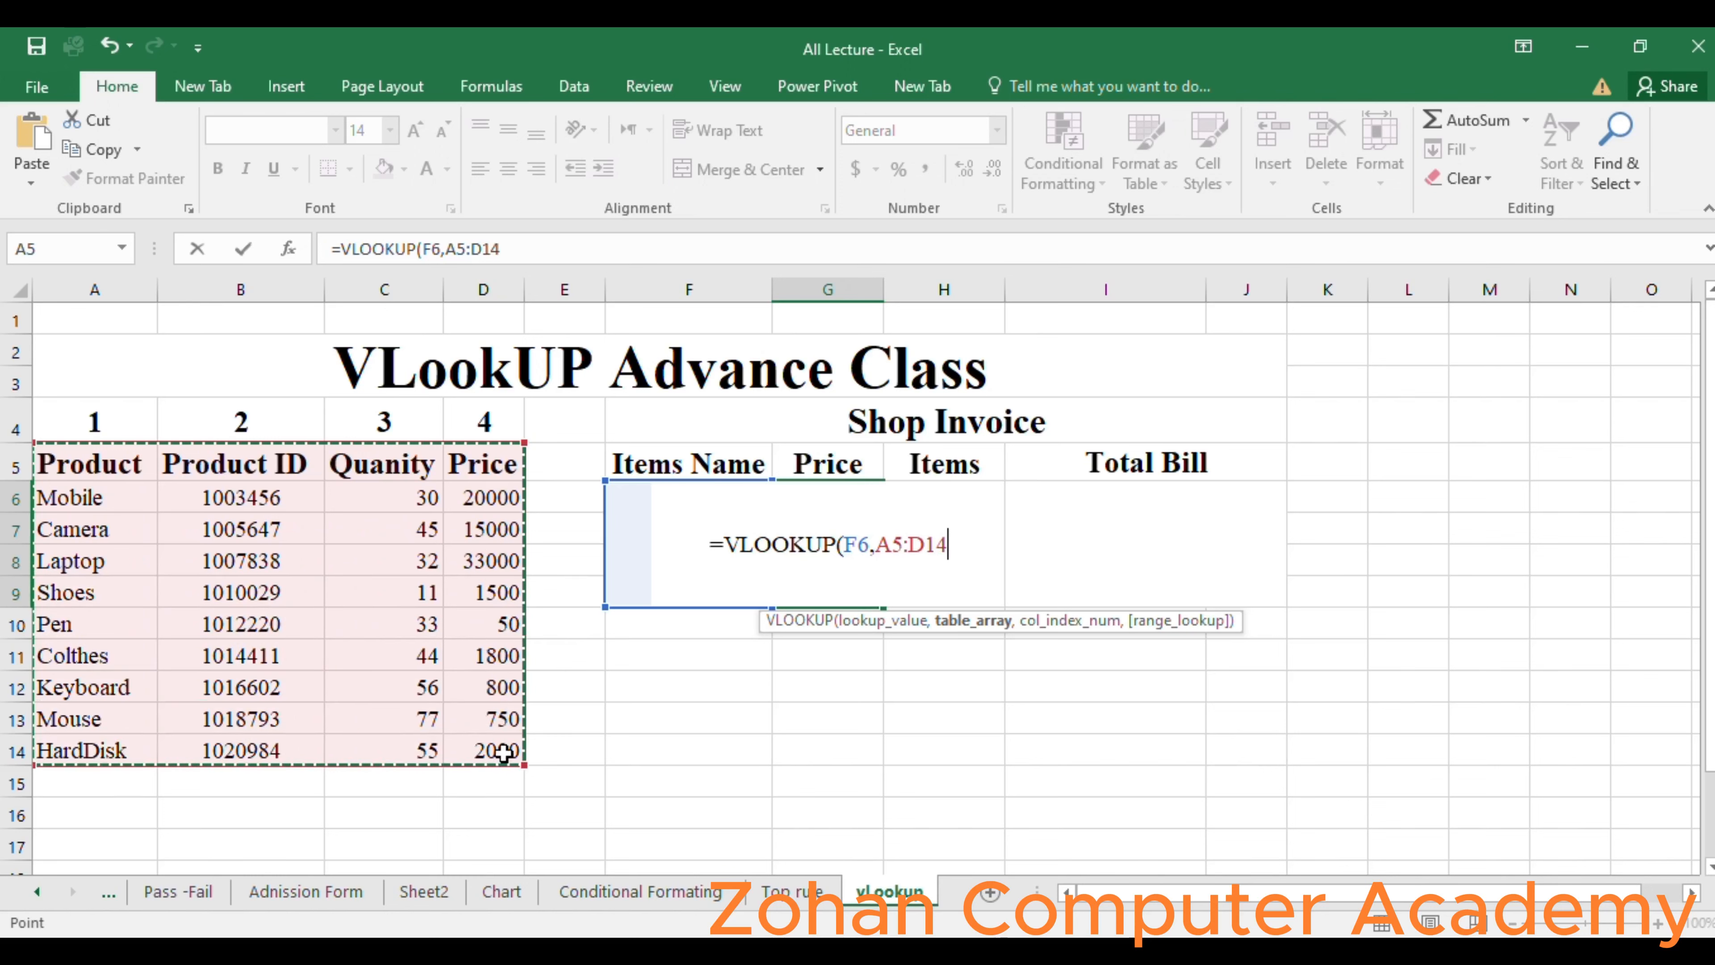
{"action": "type", "text": ","}
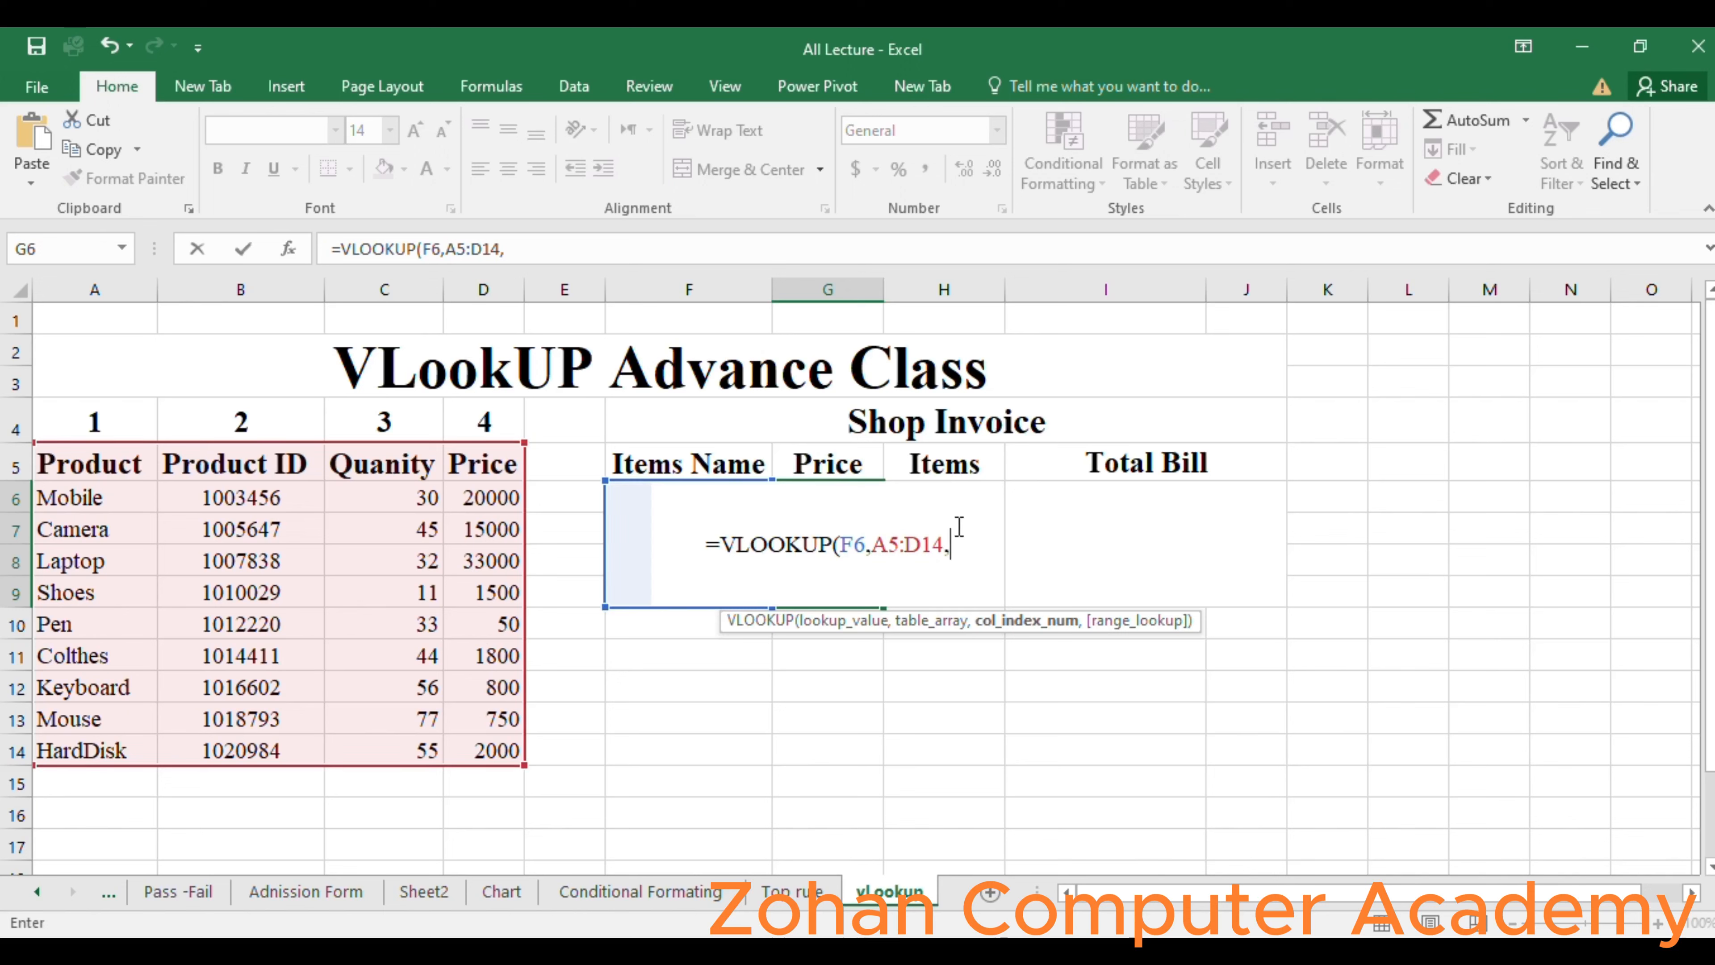
Complete the VLOOKUP in G6 with column index 4 and 0 for an exact match.
{"action": "type", "text": "4"}
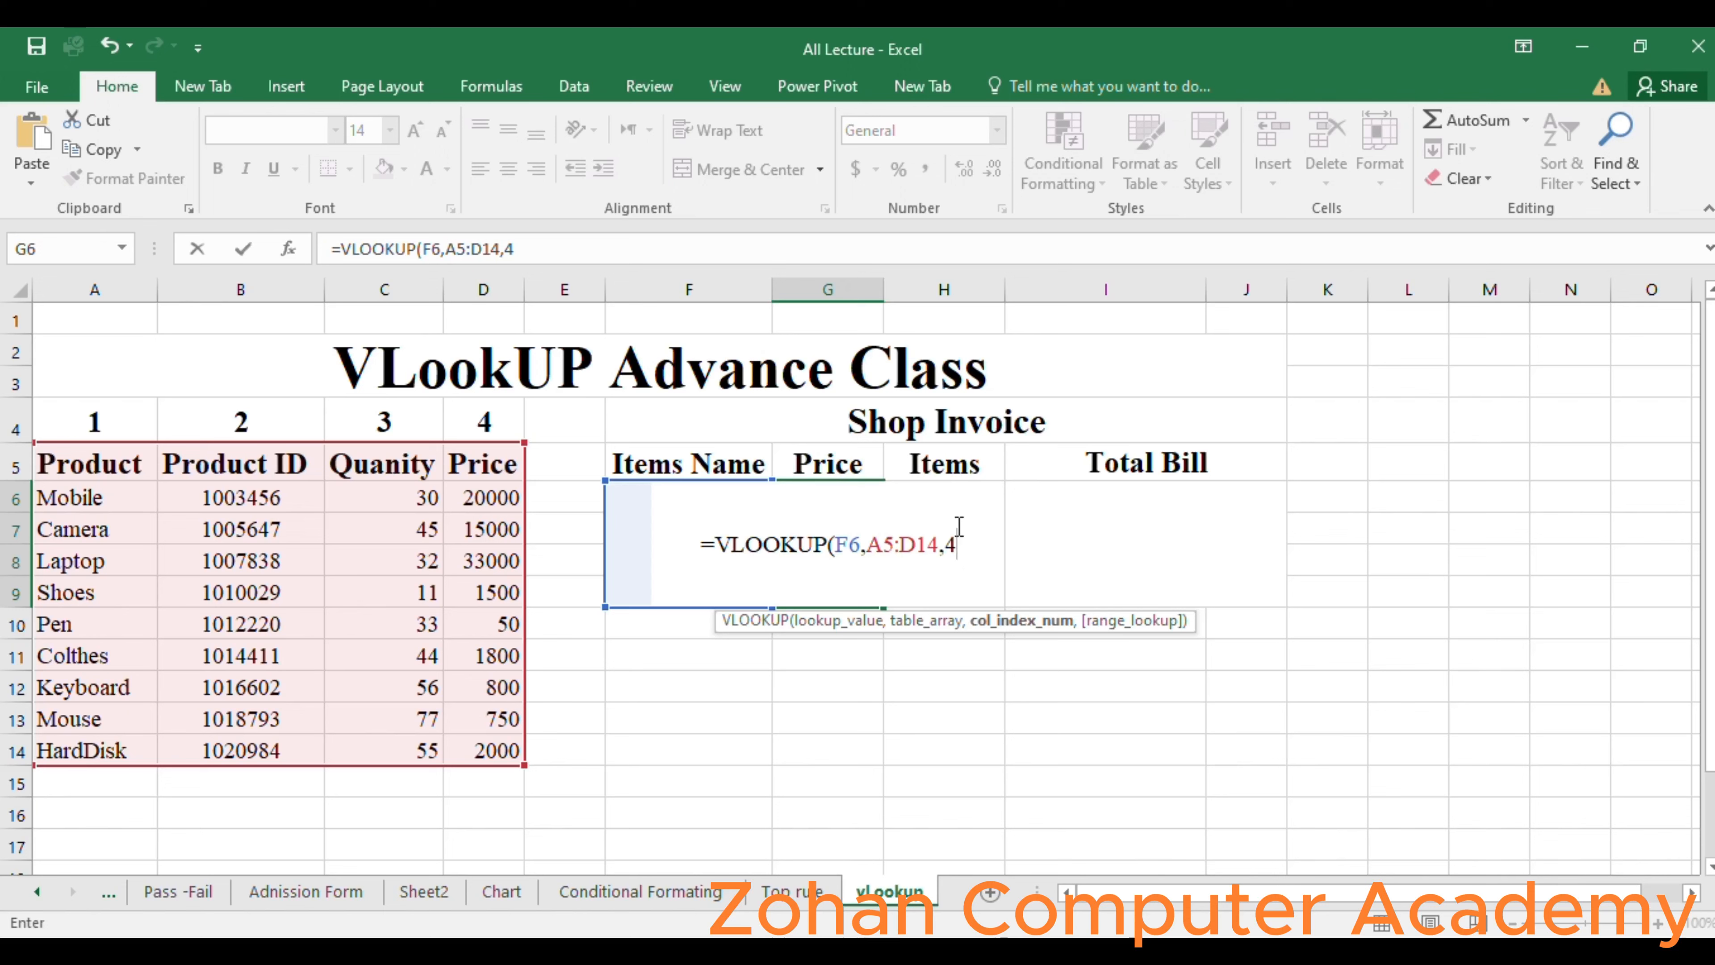
{"action": "type", "text": ","}
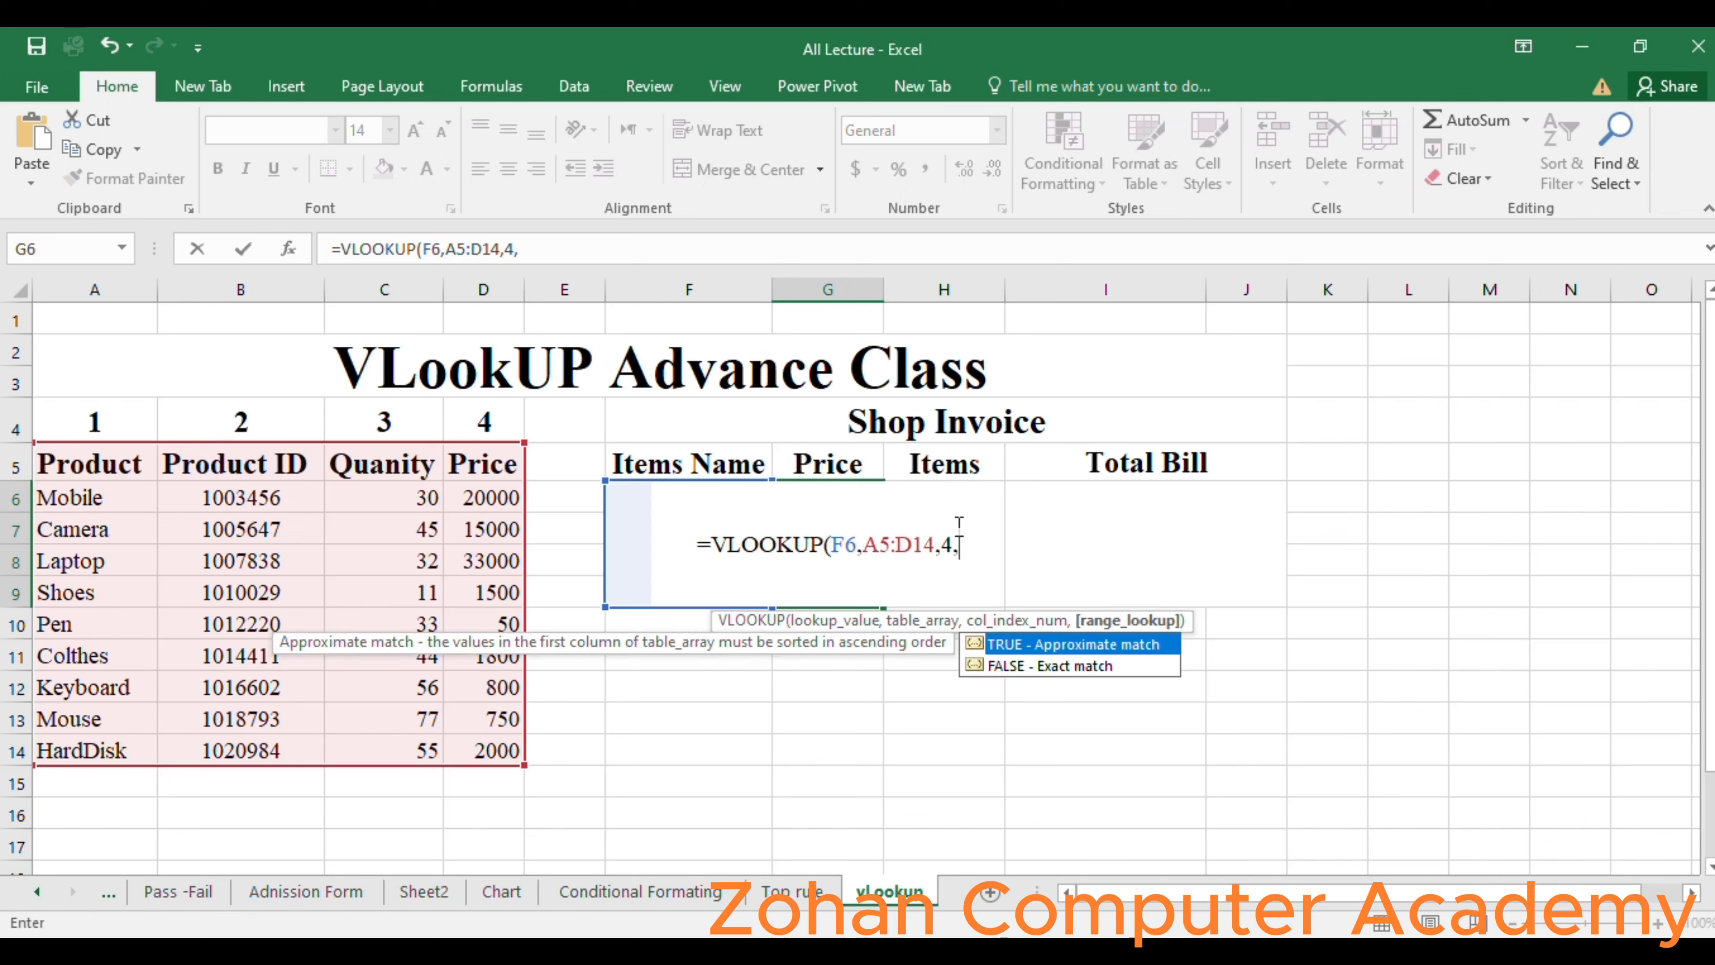
{"action": "type", "text": "0"}
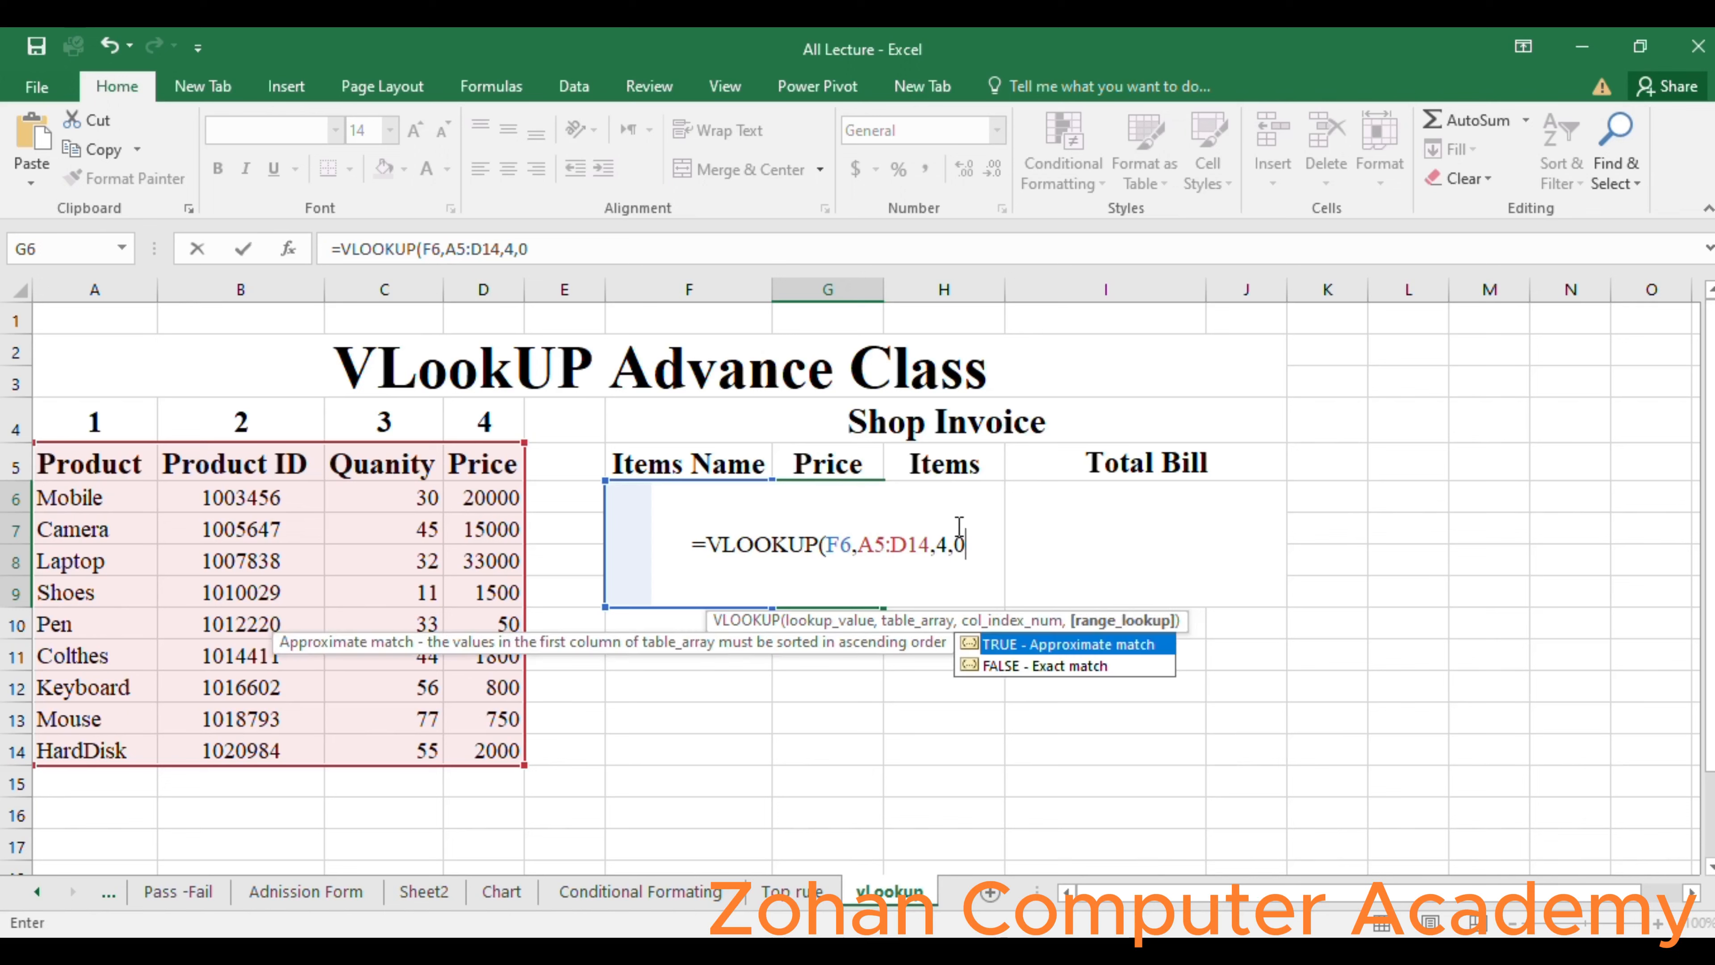
{"action": "type", "text": ")"}
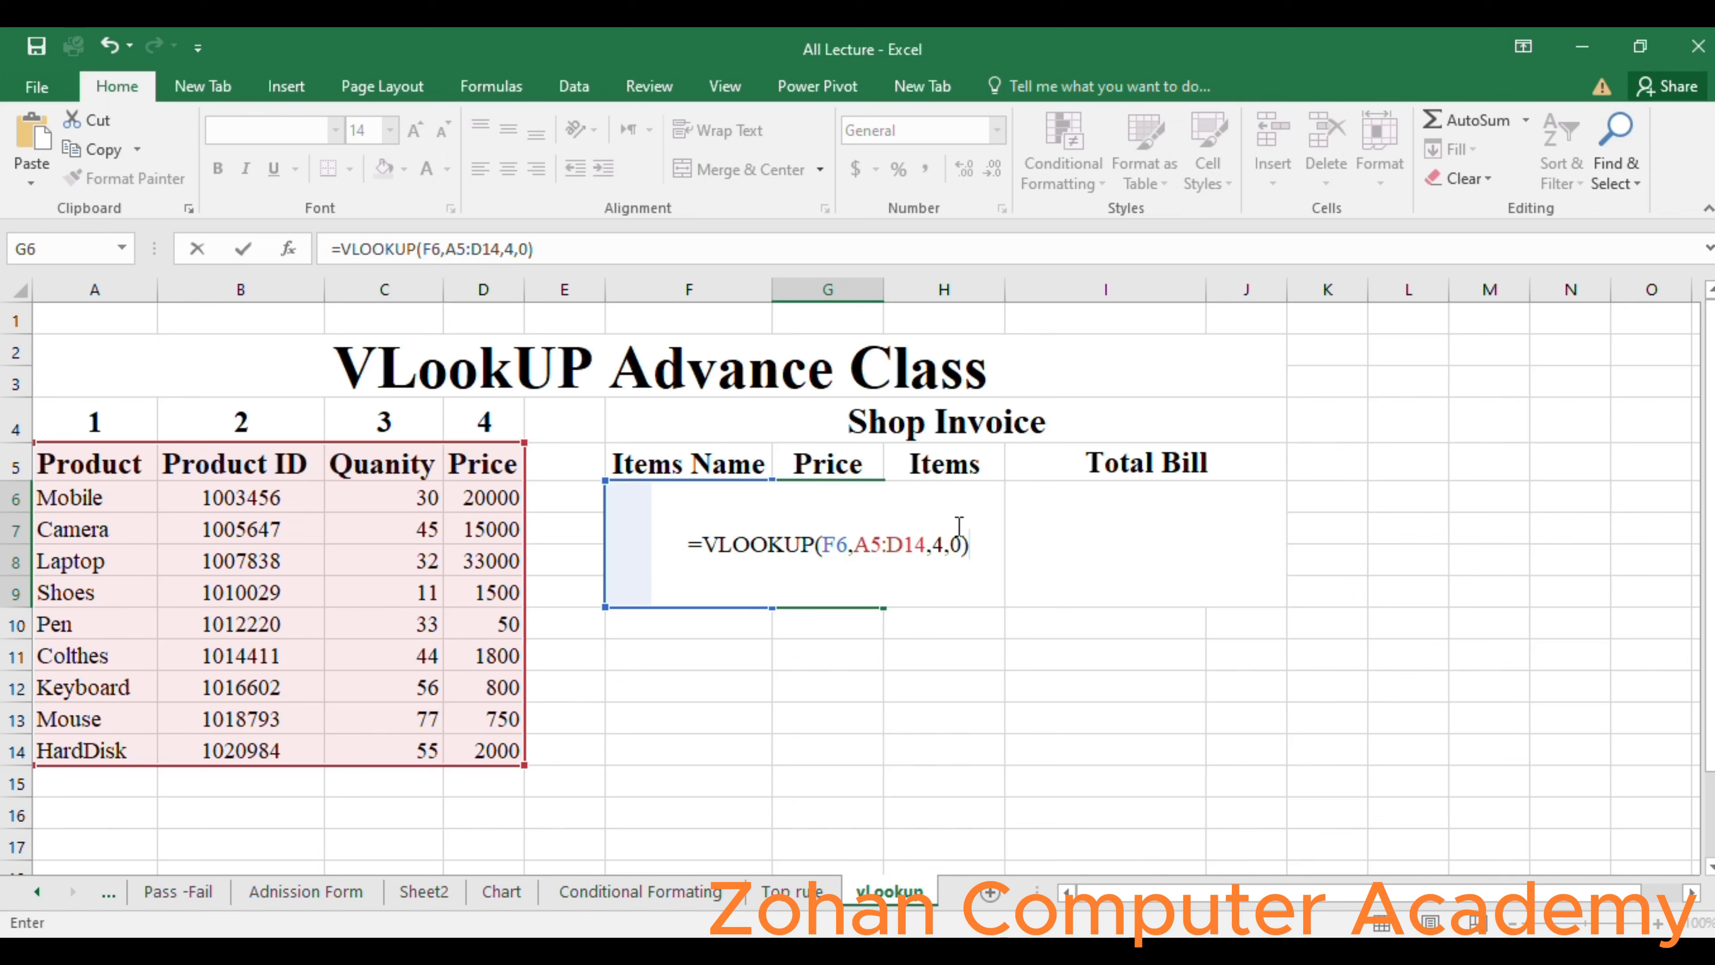
{"action": "key", "text": "Return"}
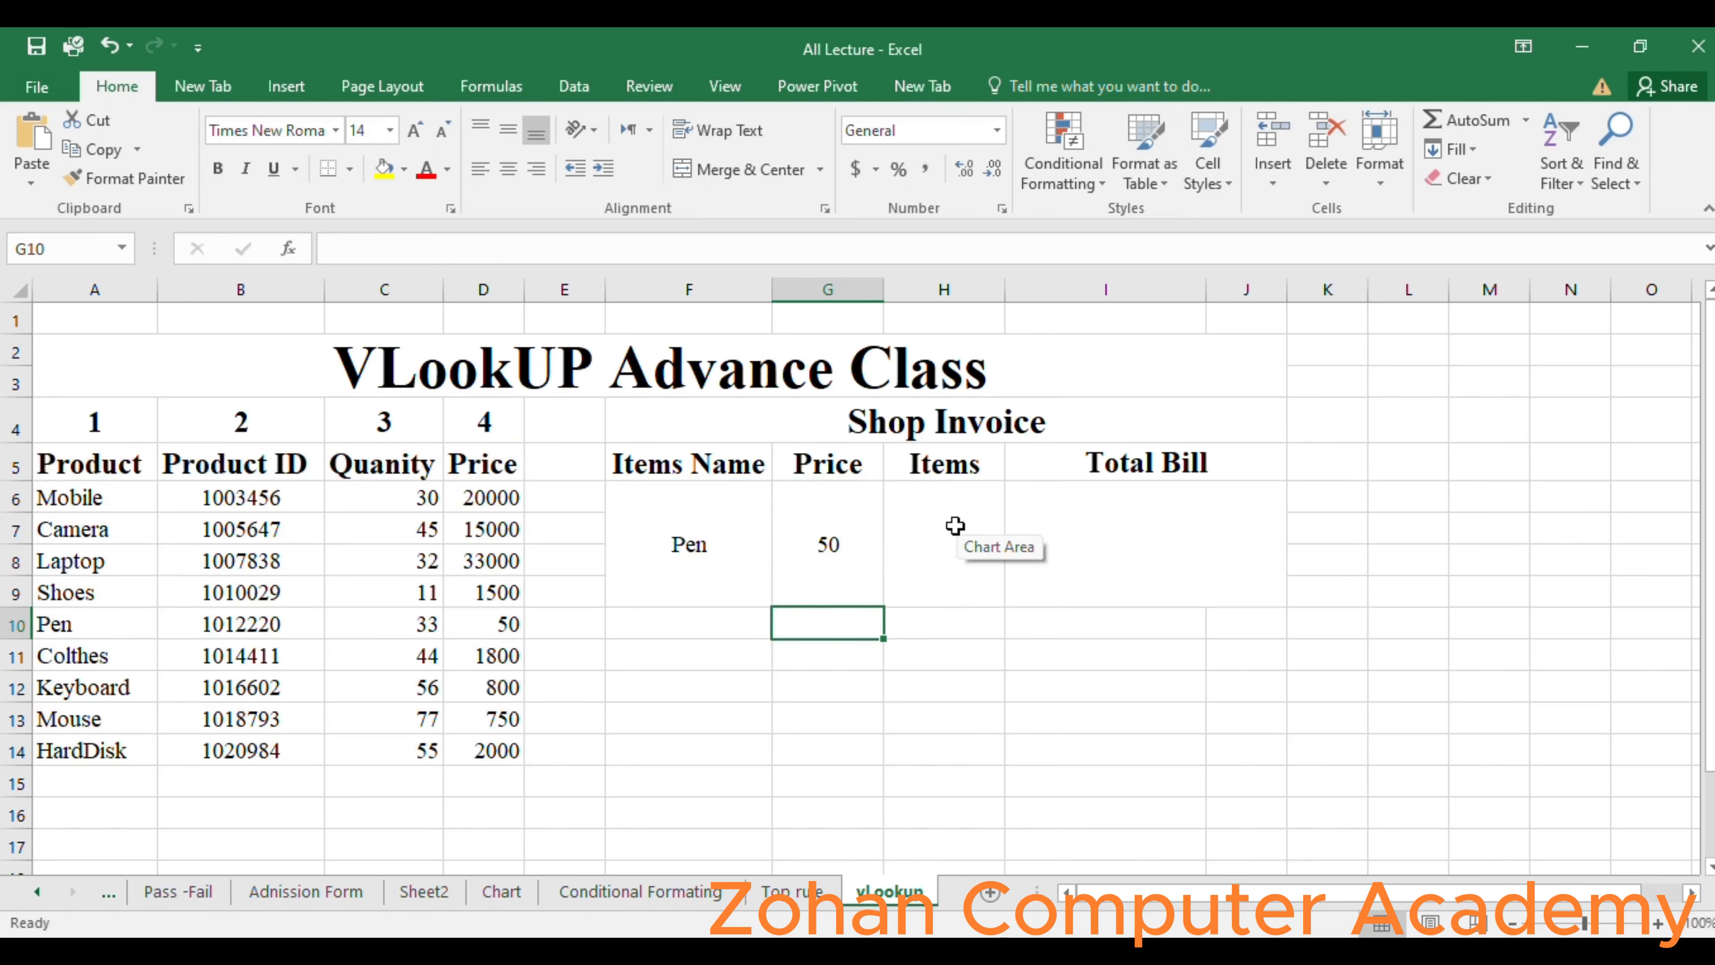
Change the invoice's item name in F6 to Mobile to test the price lookup.
{"action": "left_click", "coordinate": [714, 538]}
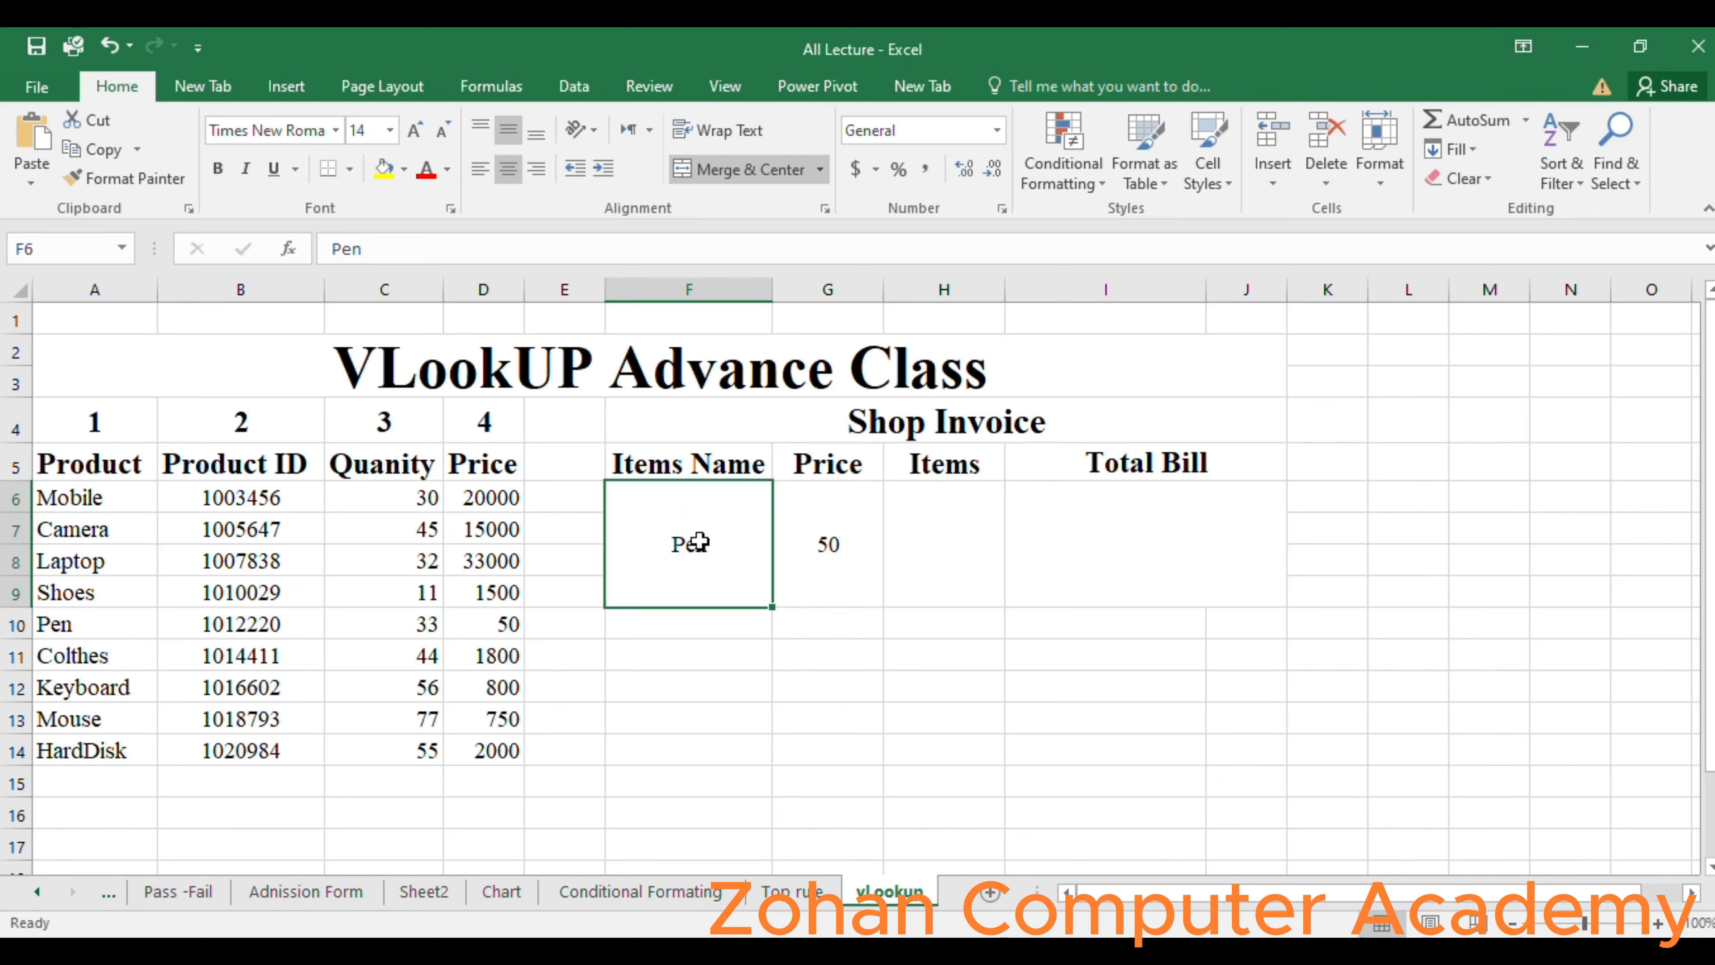
{"action": "type", "text": "Mo"}
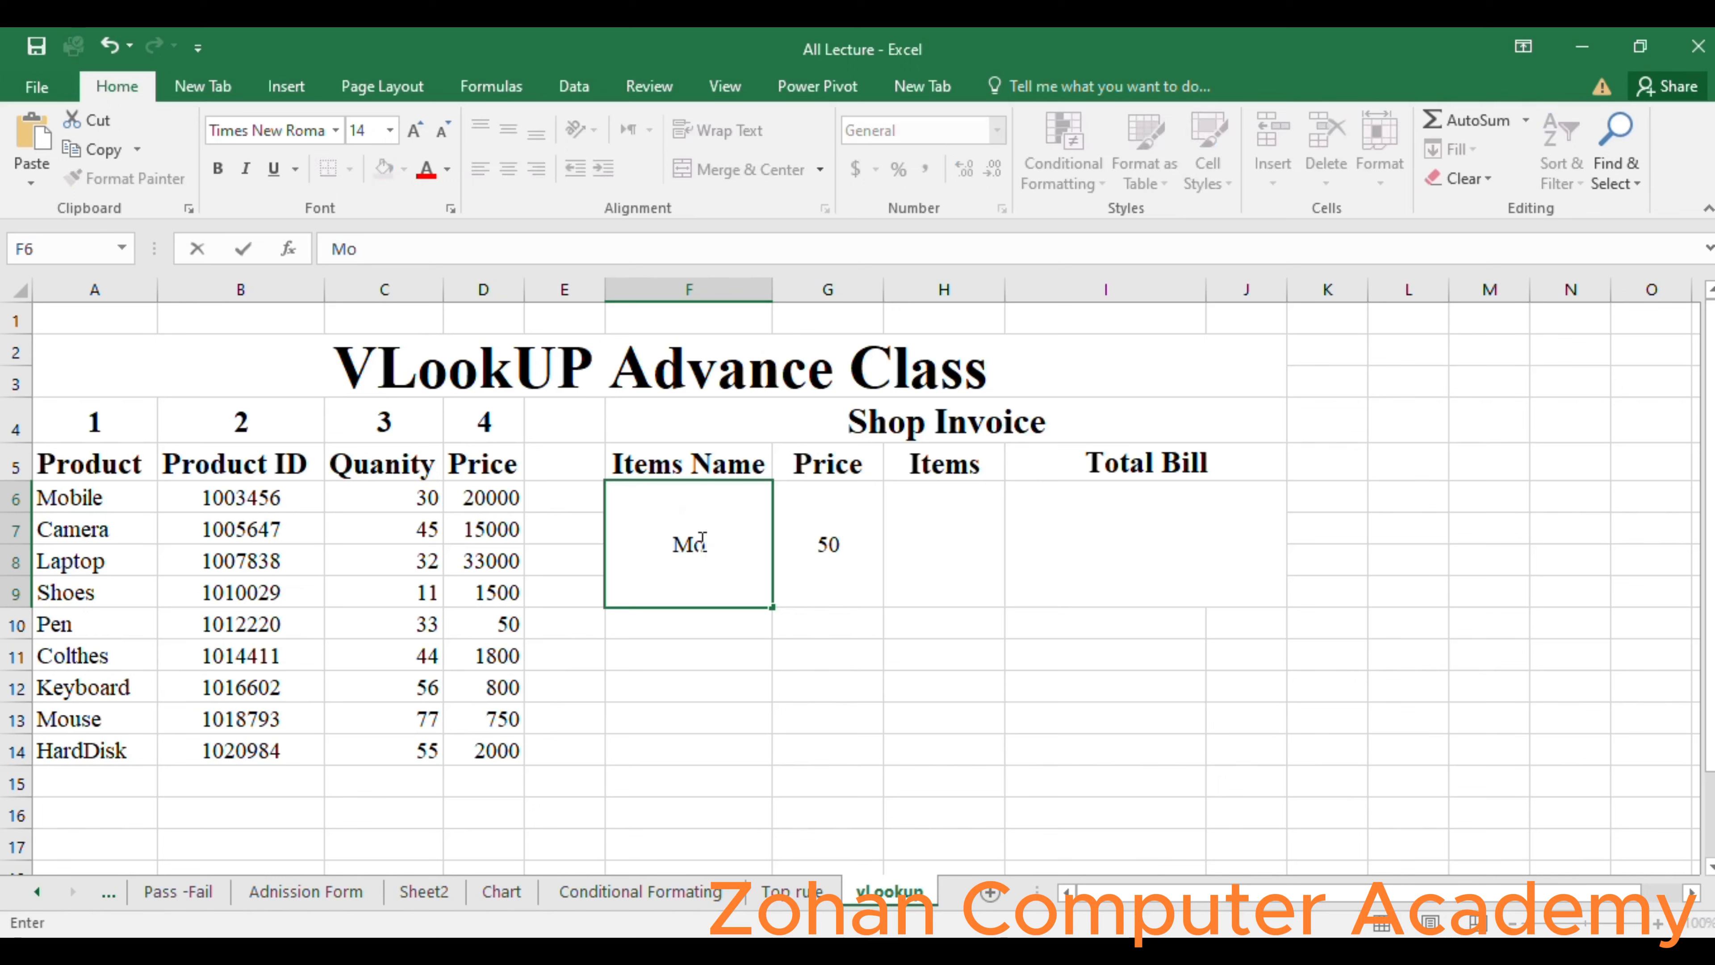
{"action": "type", "text": "bile"}
{"action": "key", "text": "Return"}
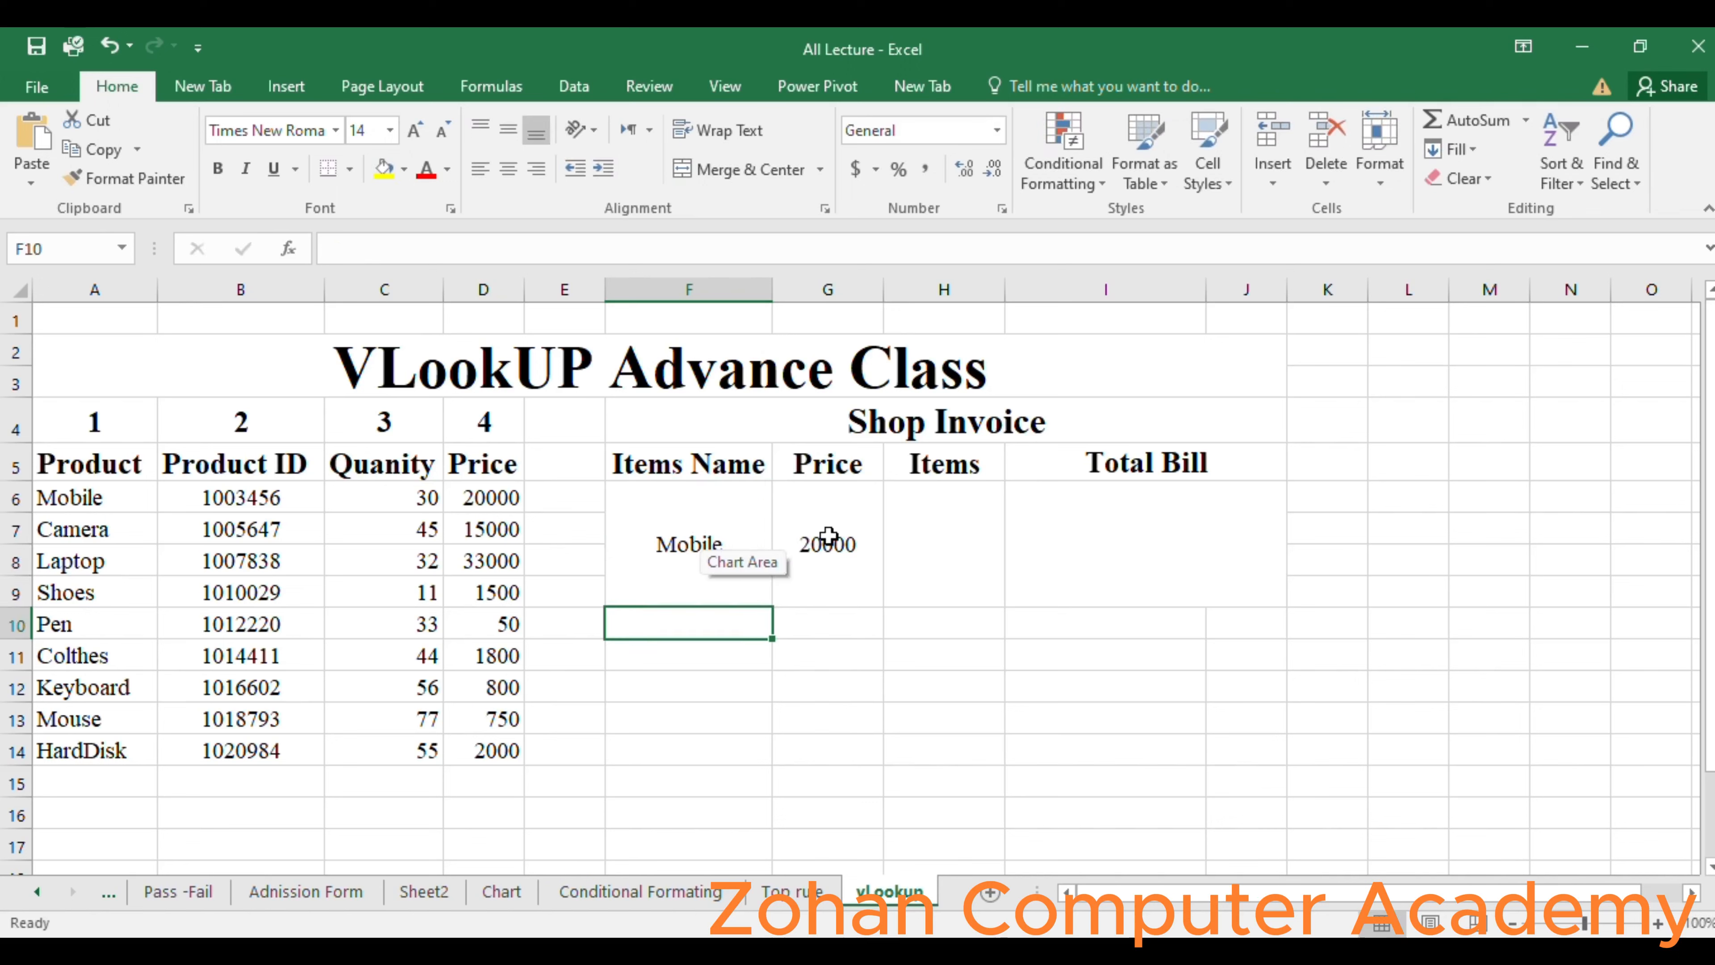
Change the invoice's item name in F6 to Shoes.
{"action": "left_click", "coordinate": [716, 536]}
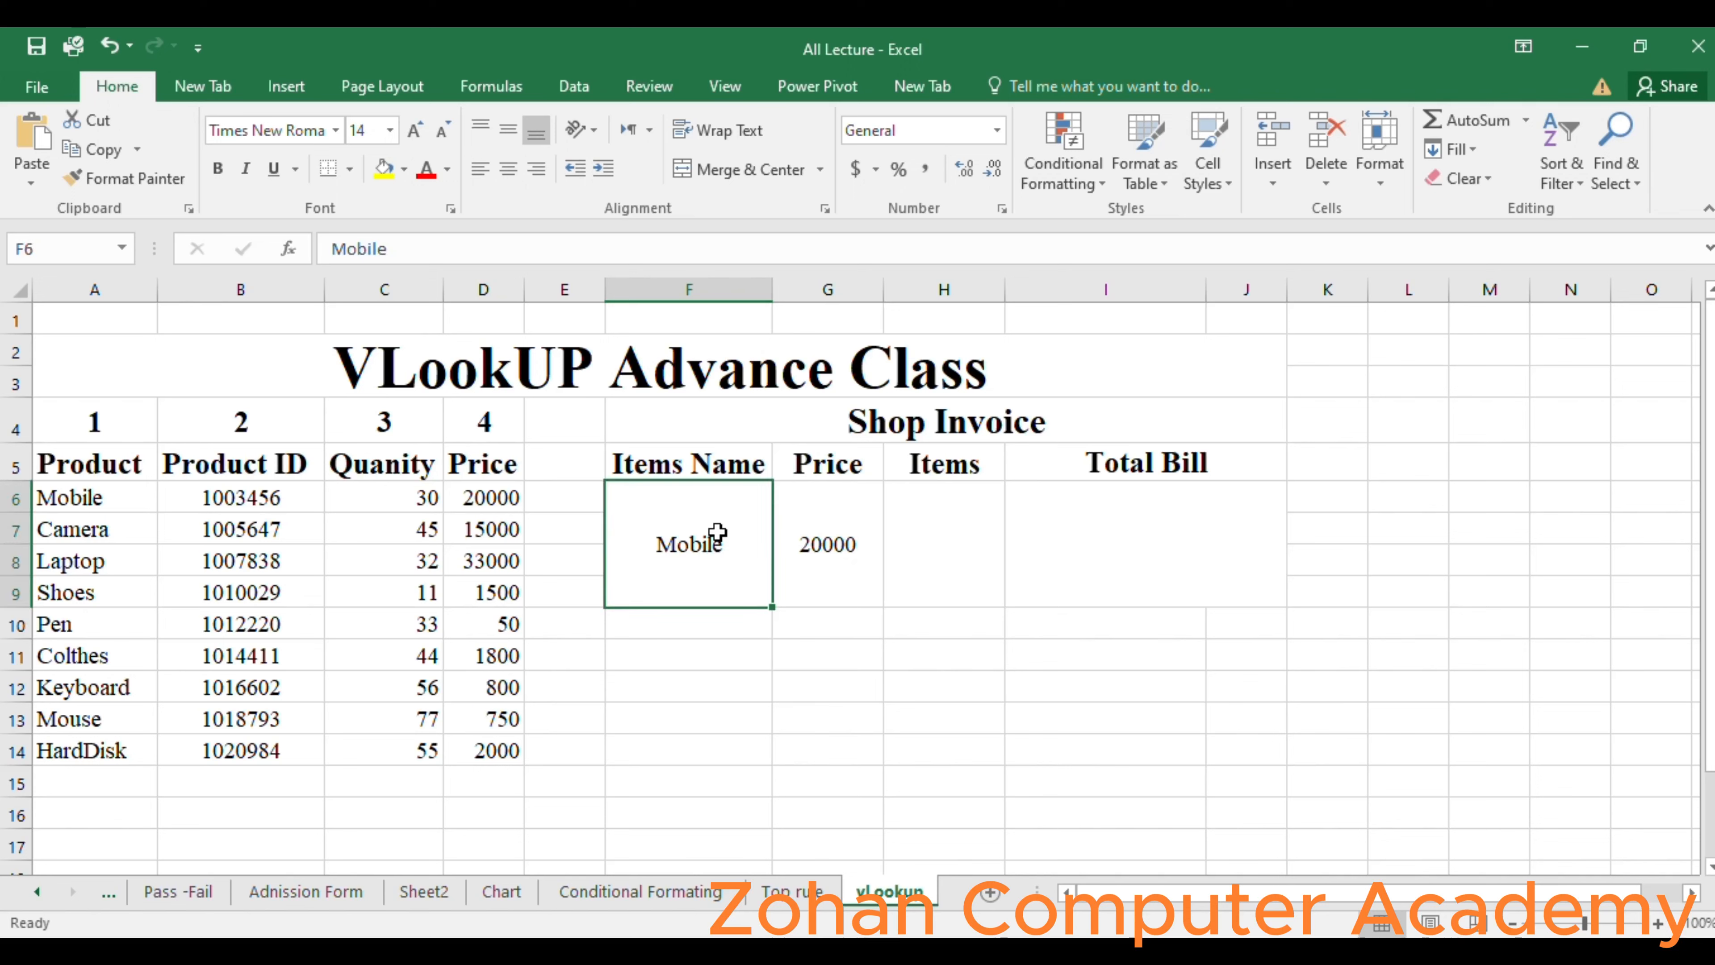
{"action": "type", "text": "Shoes"}
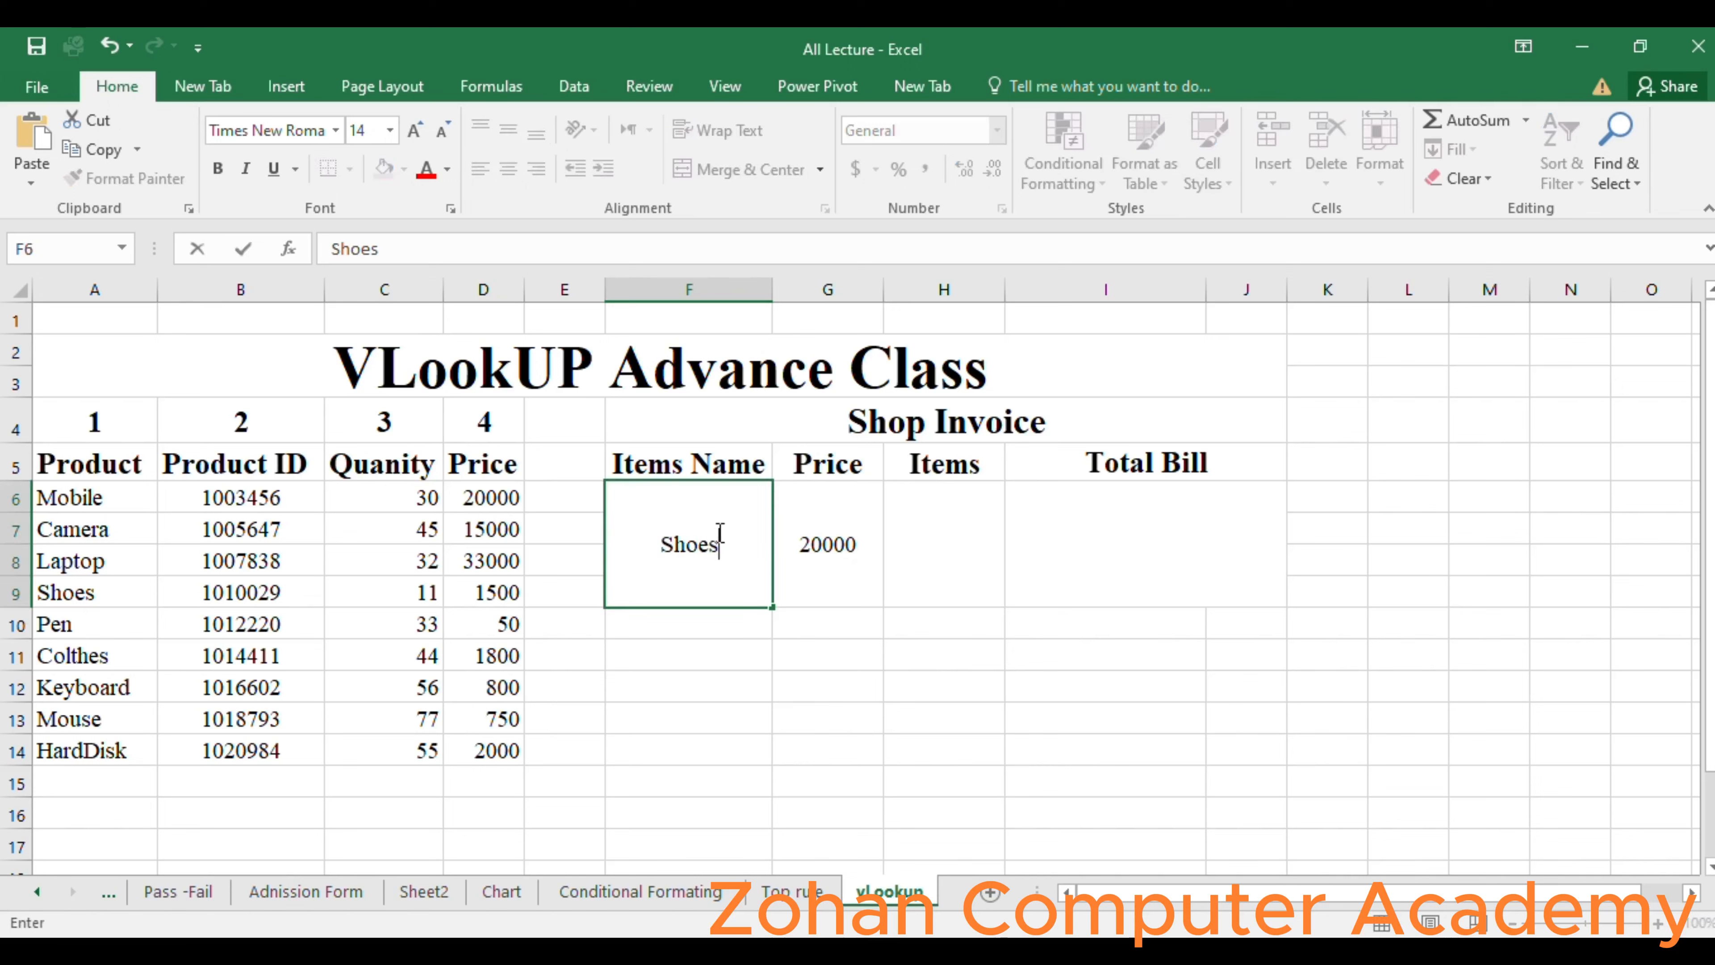
{"action": "key", "text": "Return"}
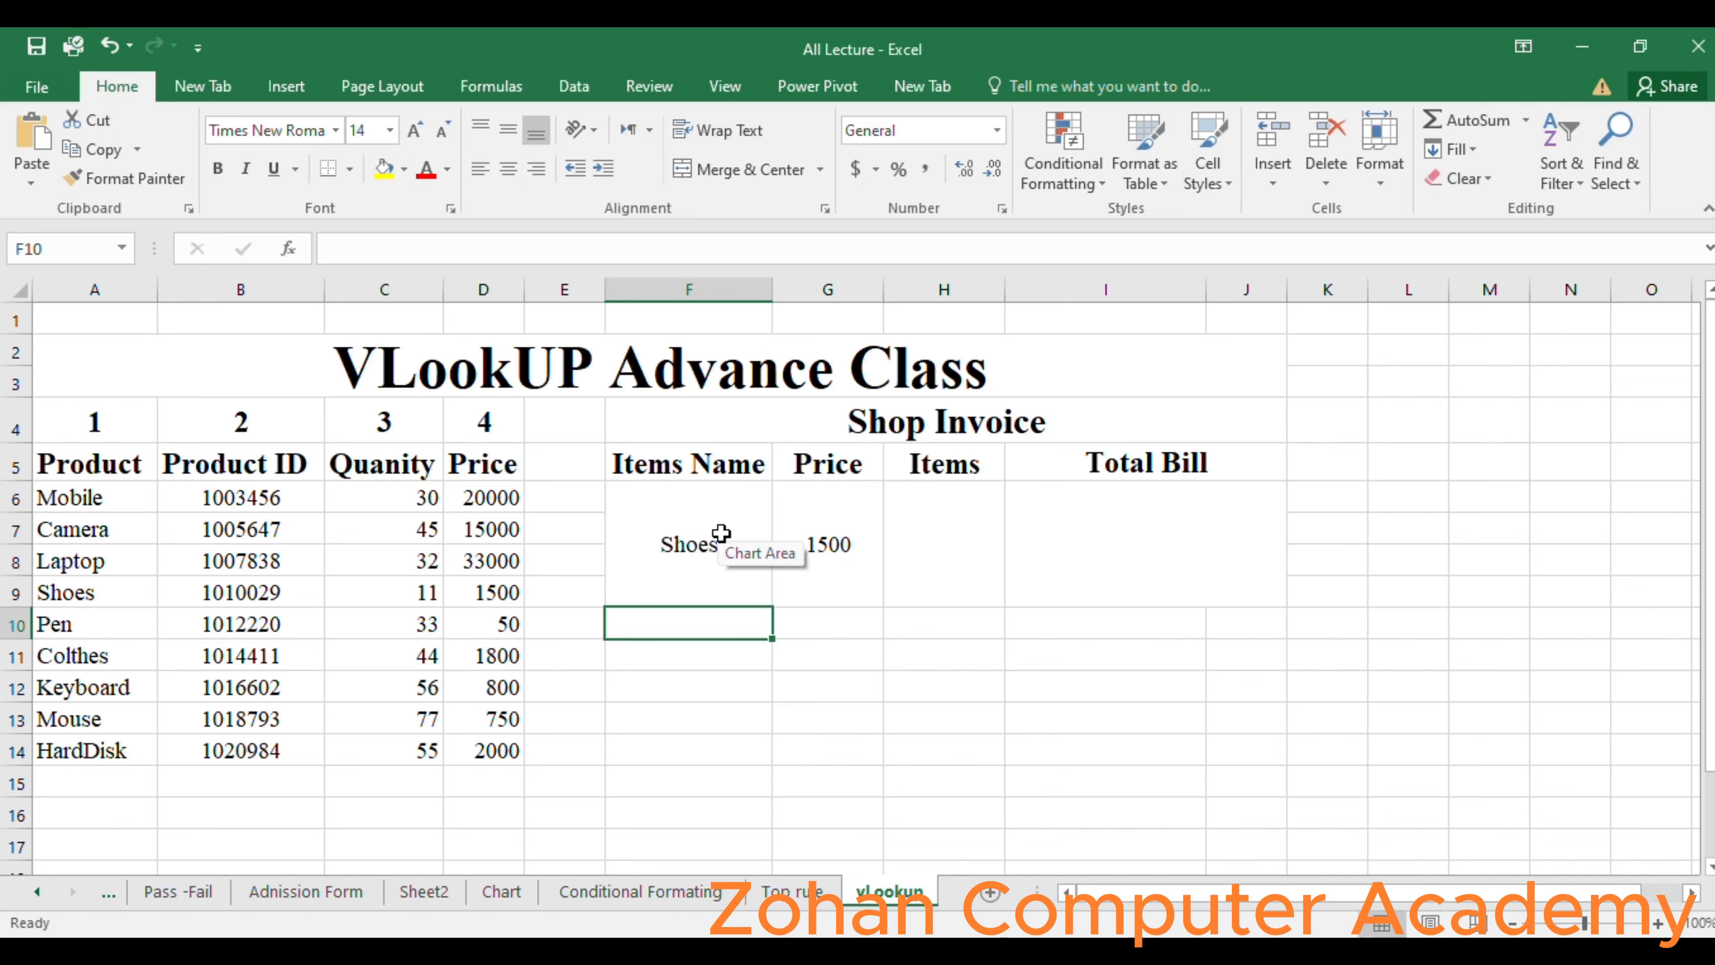
Enter 5 as the number of items in cell H6 of the invoice.
{"action": "left_click", "coordinate": [964, 527]}
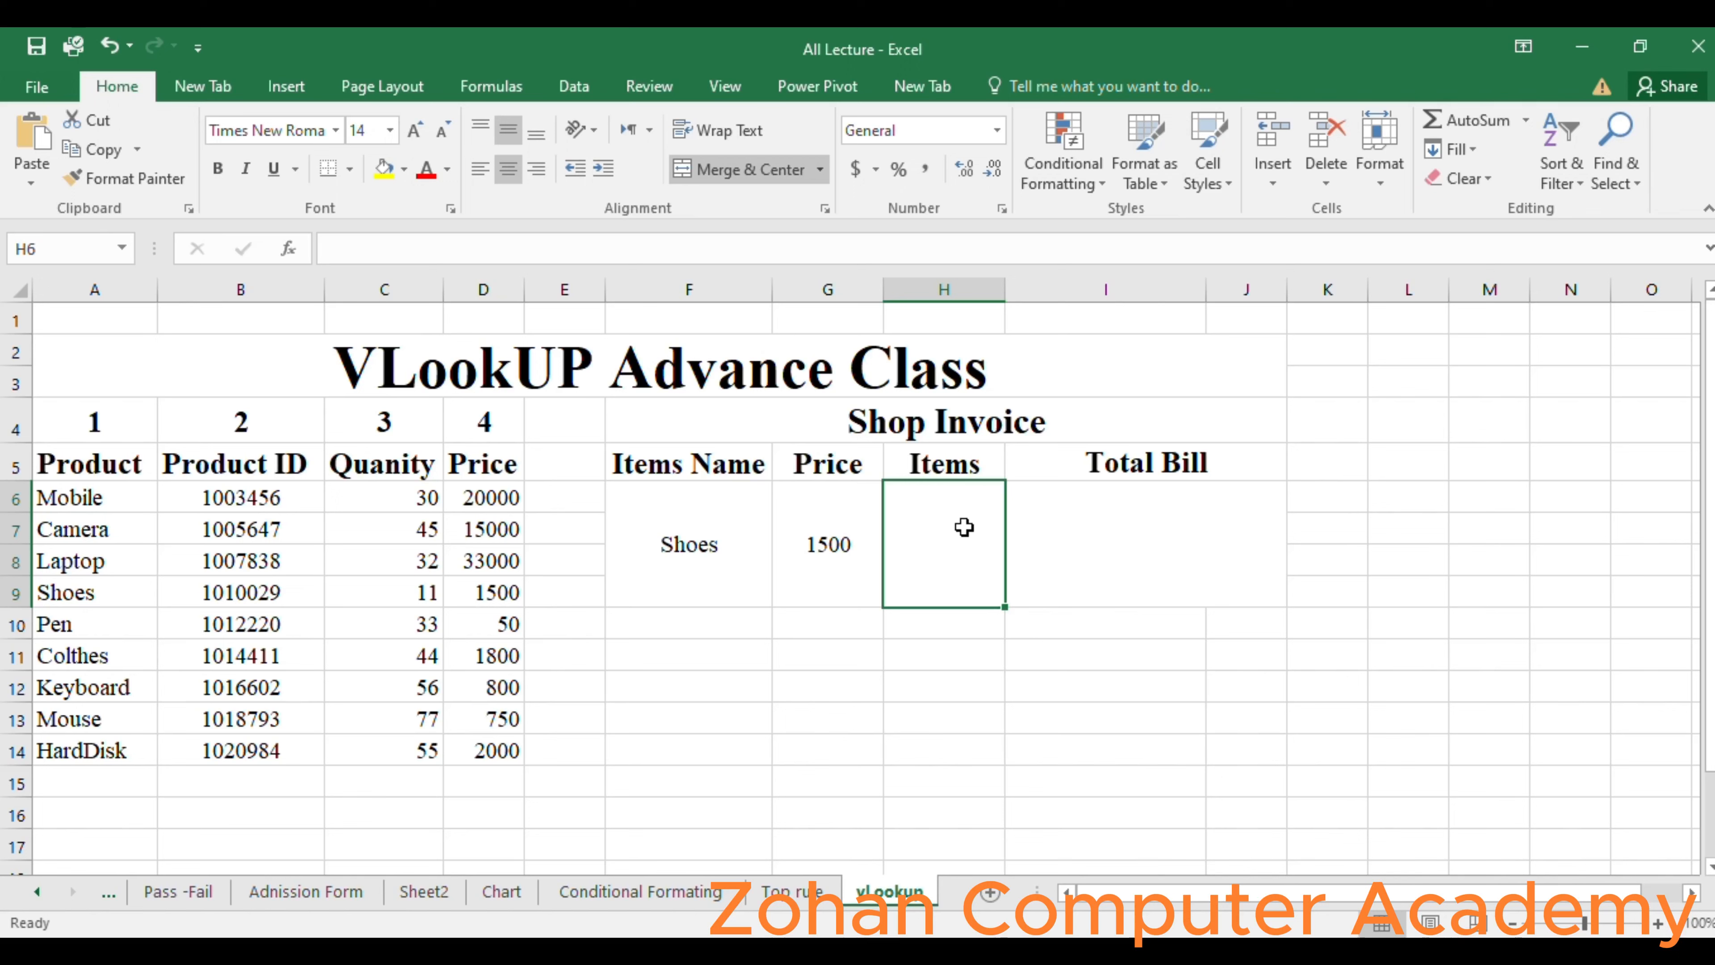
{"action": "type", "text": "5"}
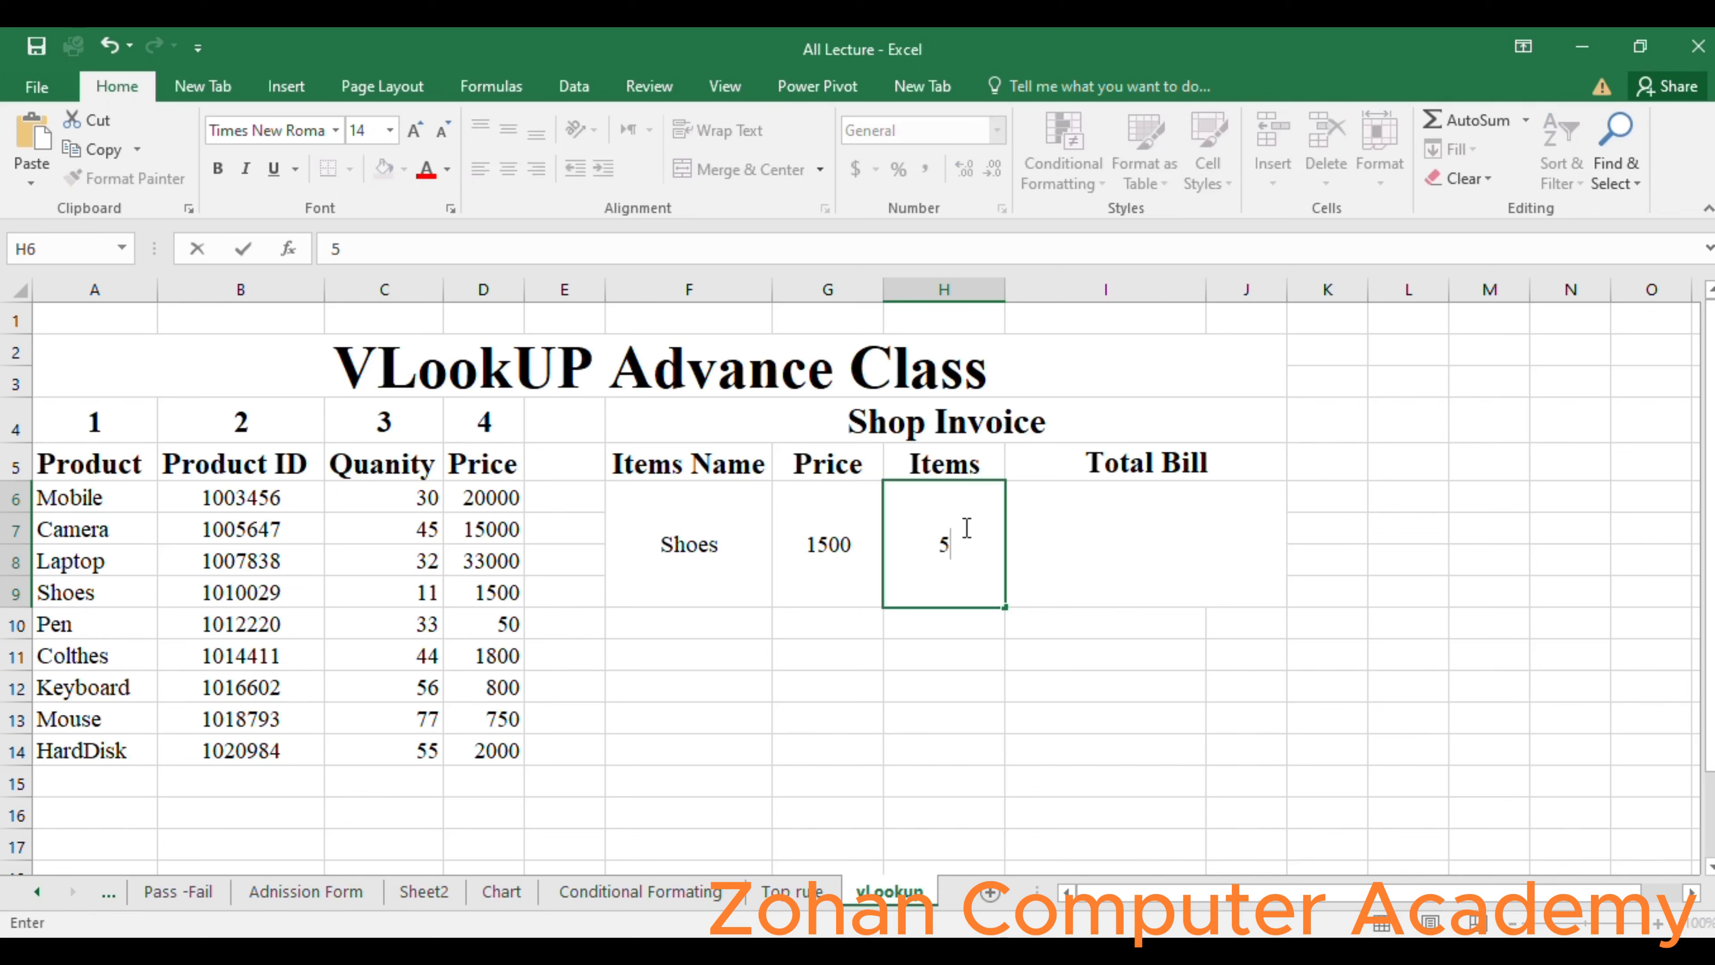
{"action": "key", "text": "Tab"}
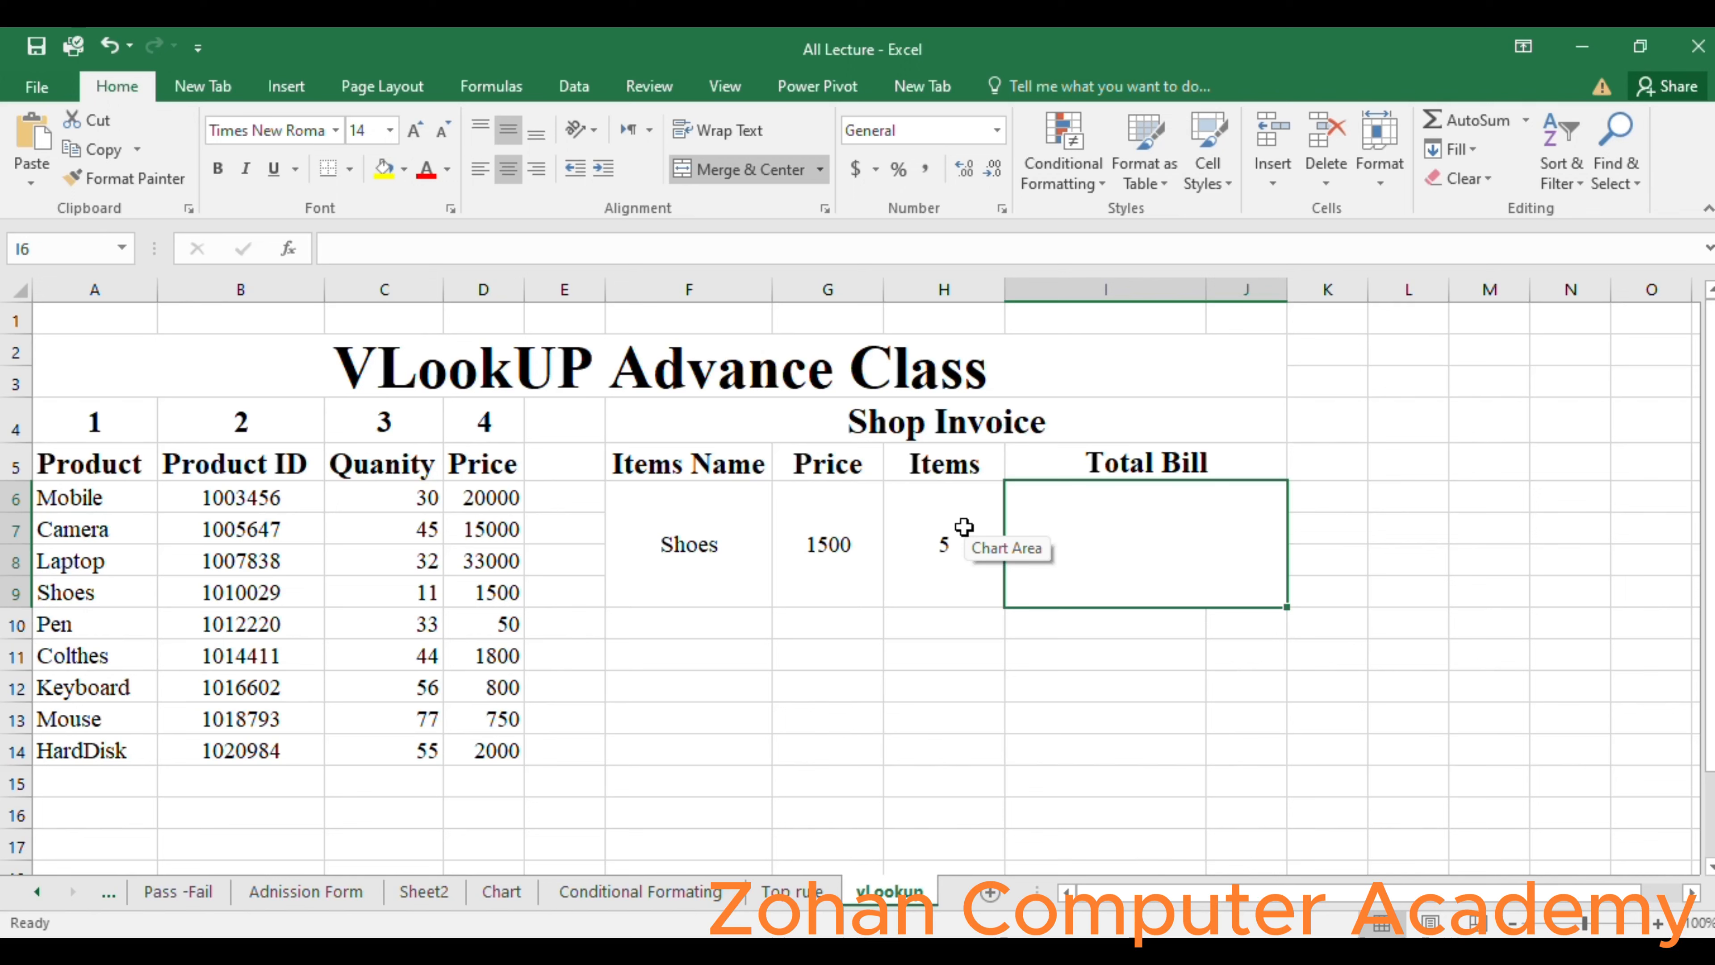
Calculate the Total Bill in cell I6 by multiplying items by price with the formula =H6*G6.
{"action": "type", "text": "="}
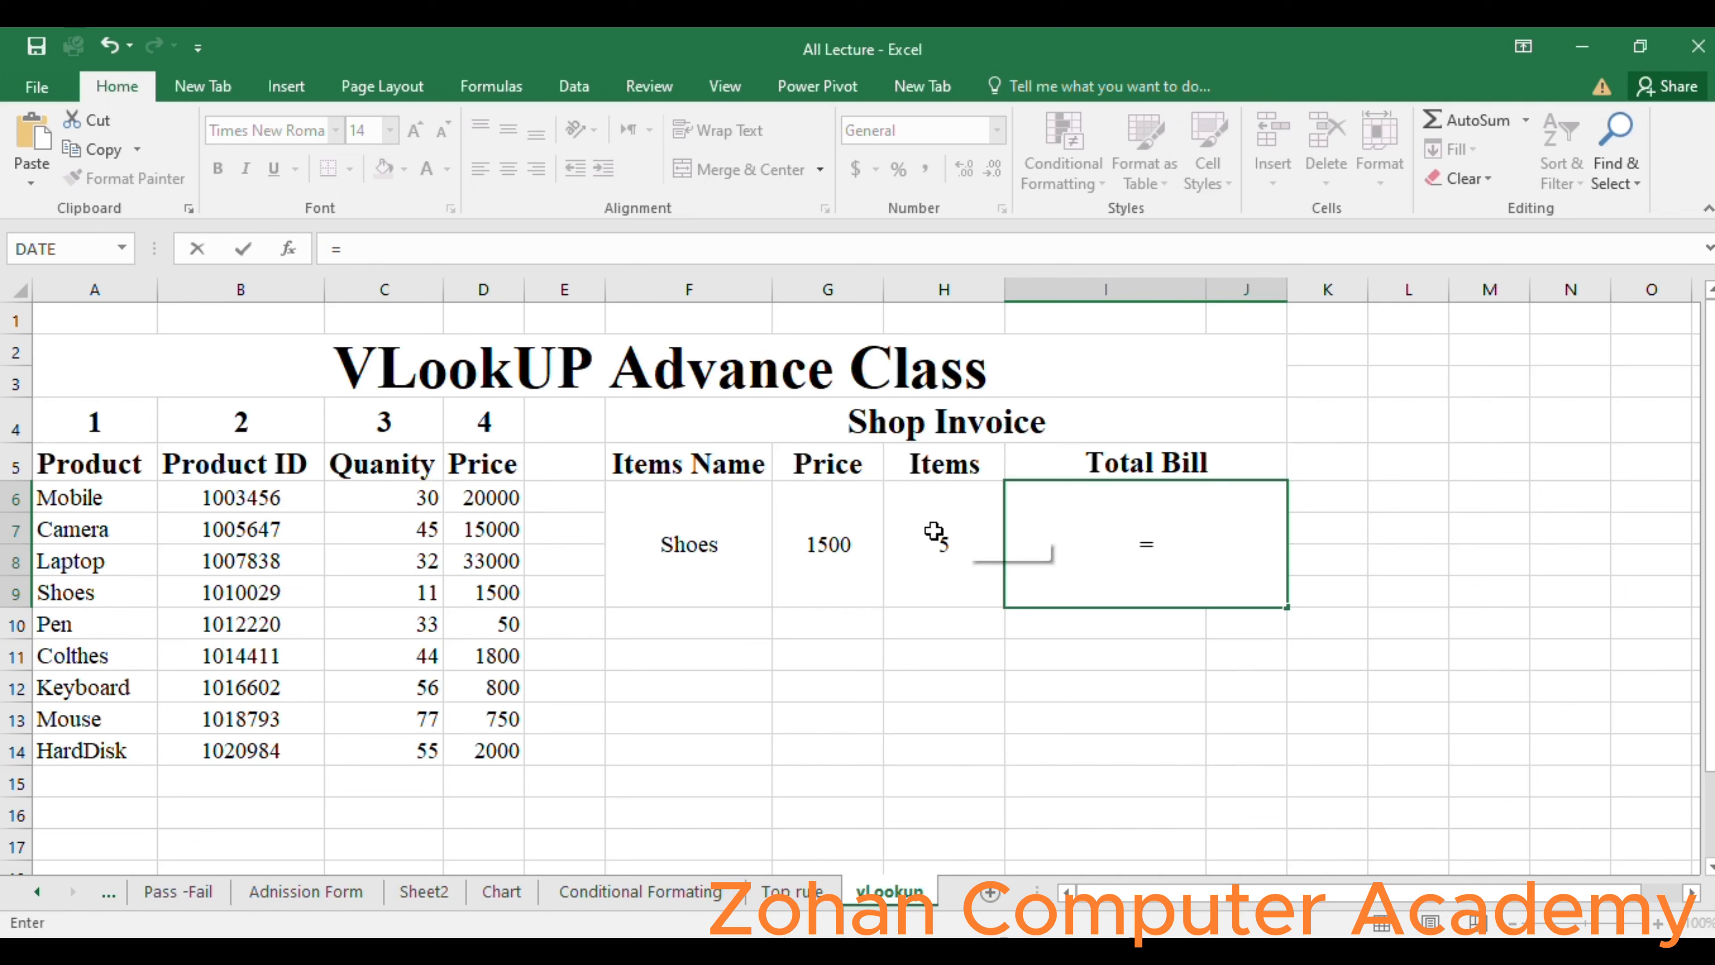
{"action": "left_click", "coordinate": [934, 533]}
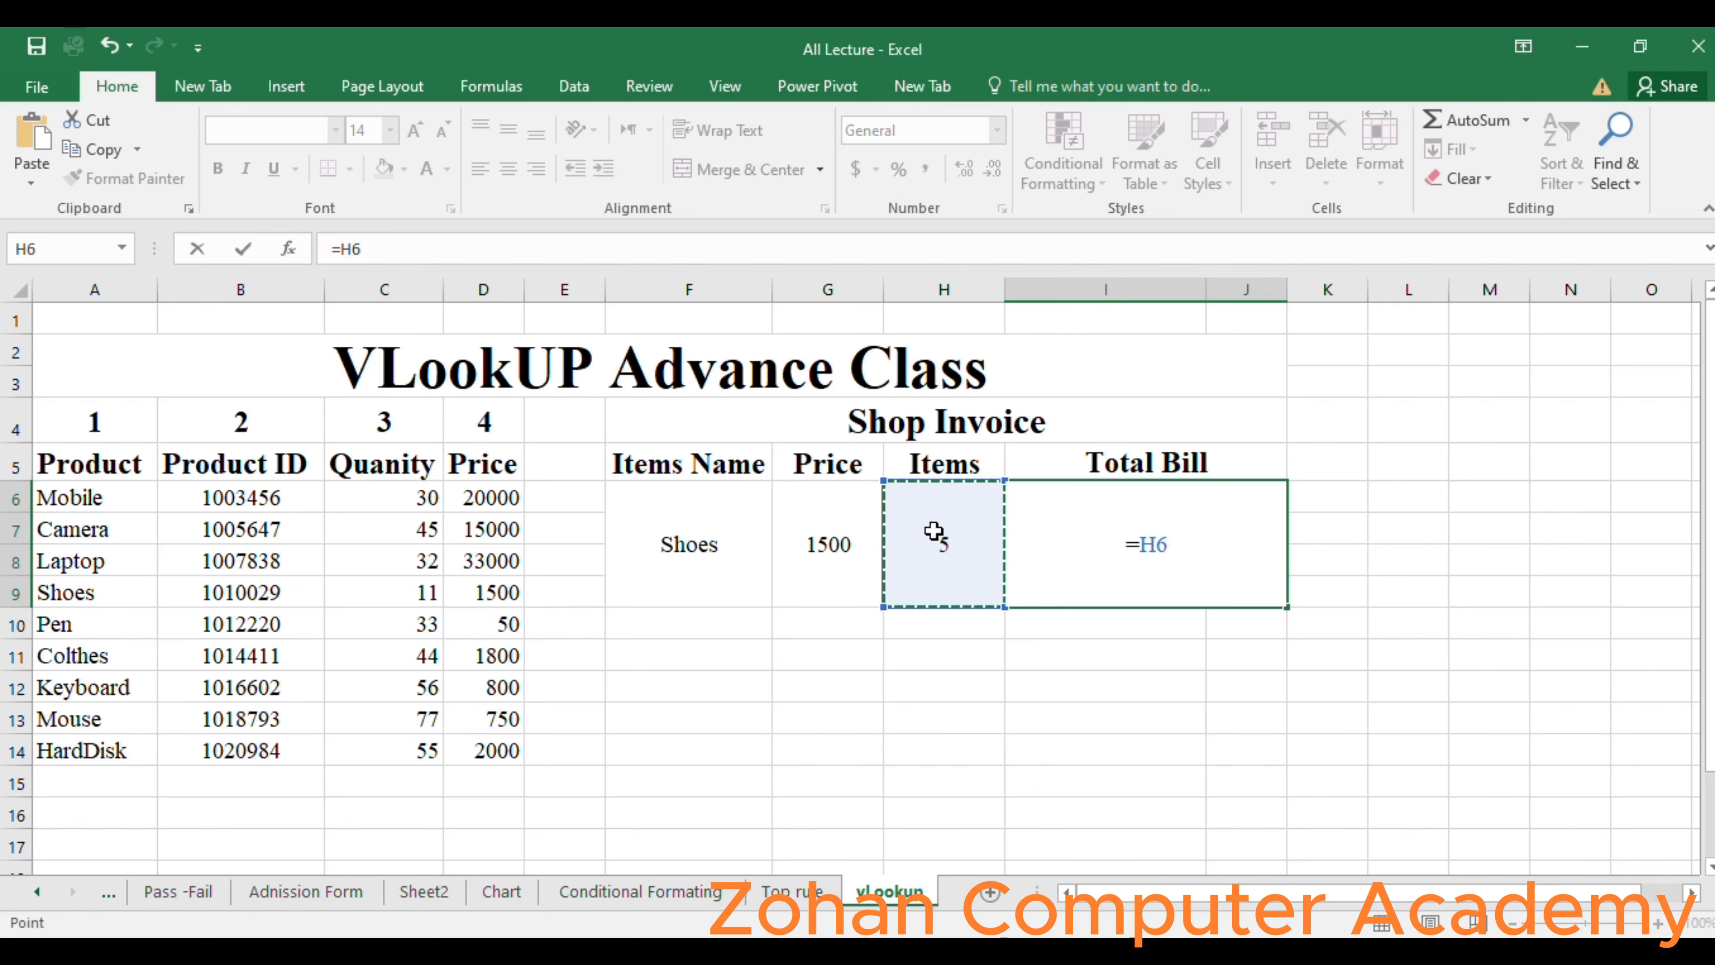
{"action": "type", "text": "*"}
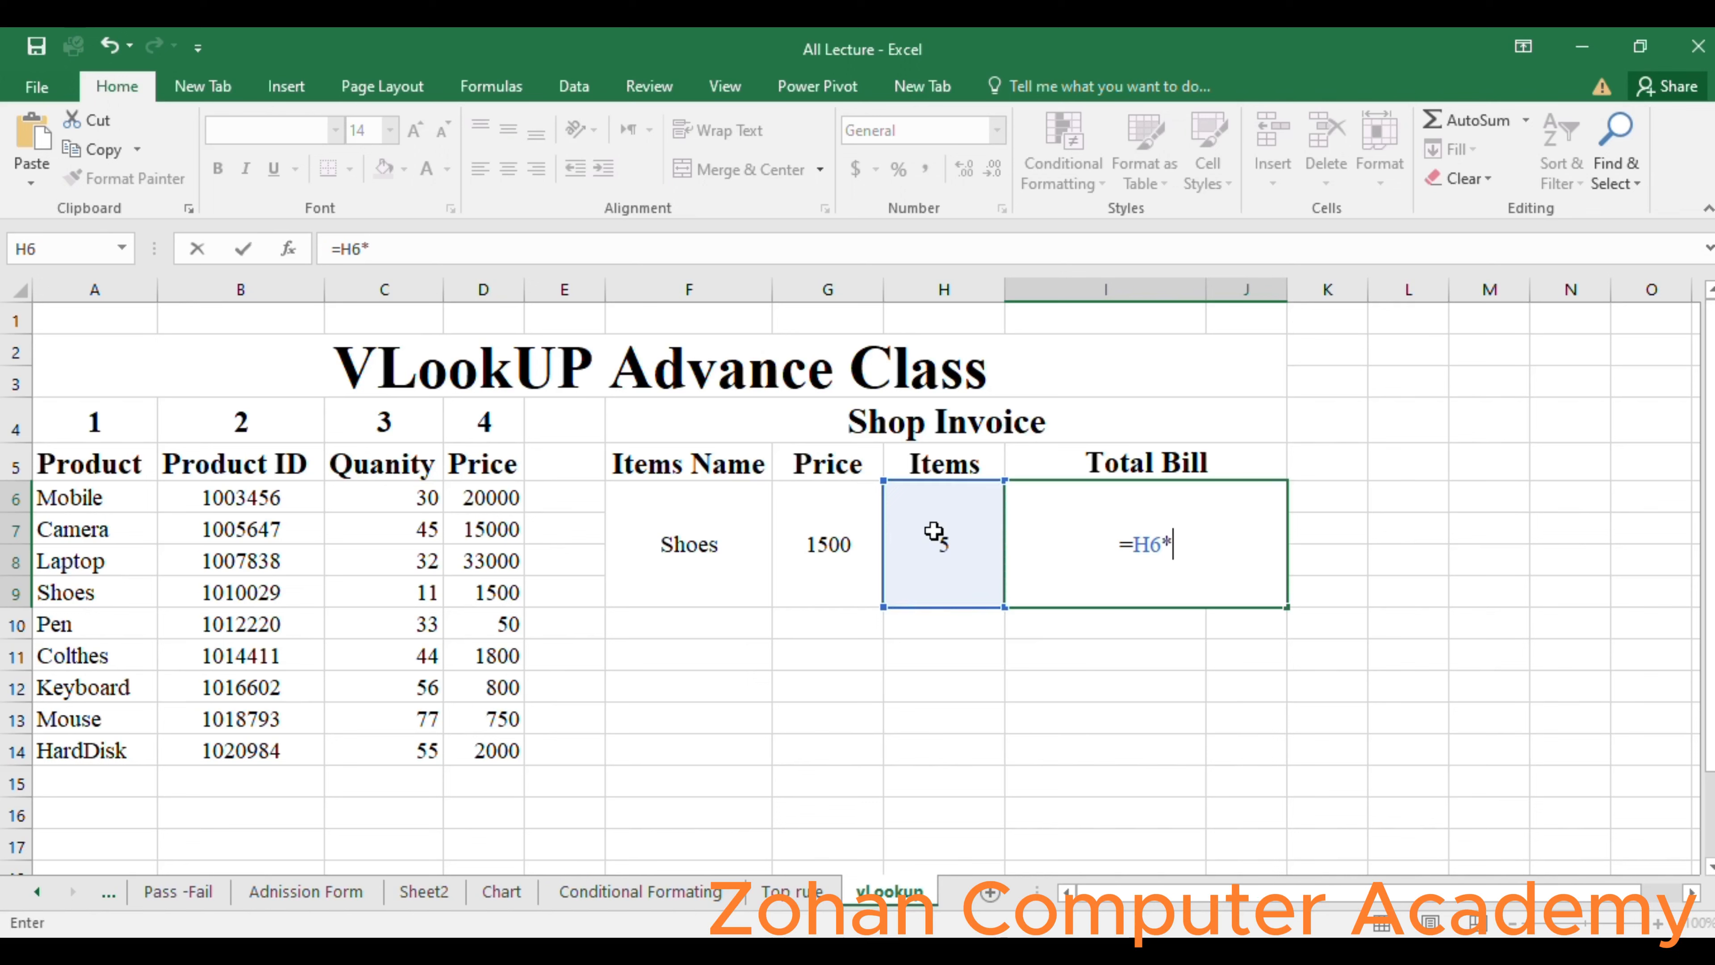
{"action": "left_click", "coordinate": [825, 548]}
{"action": "key", "text": "Return"}
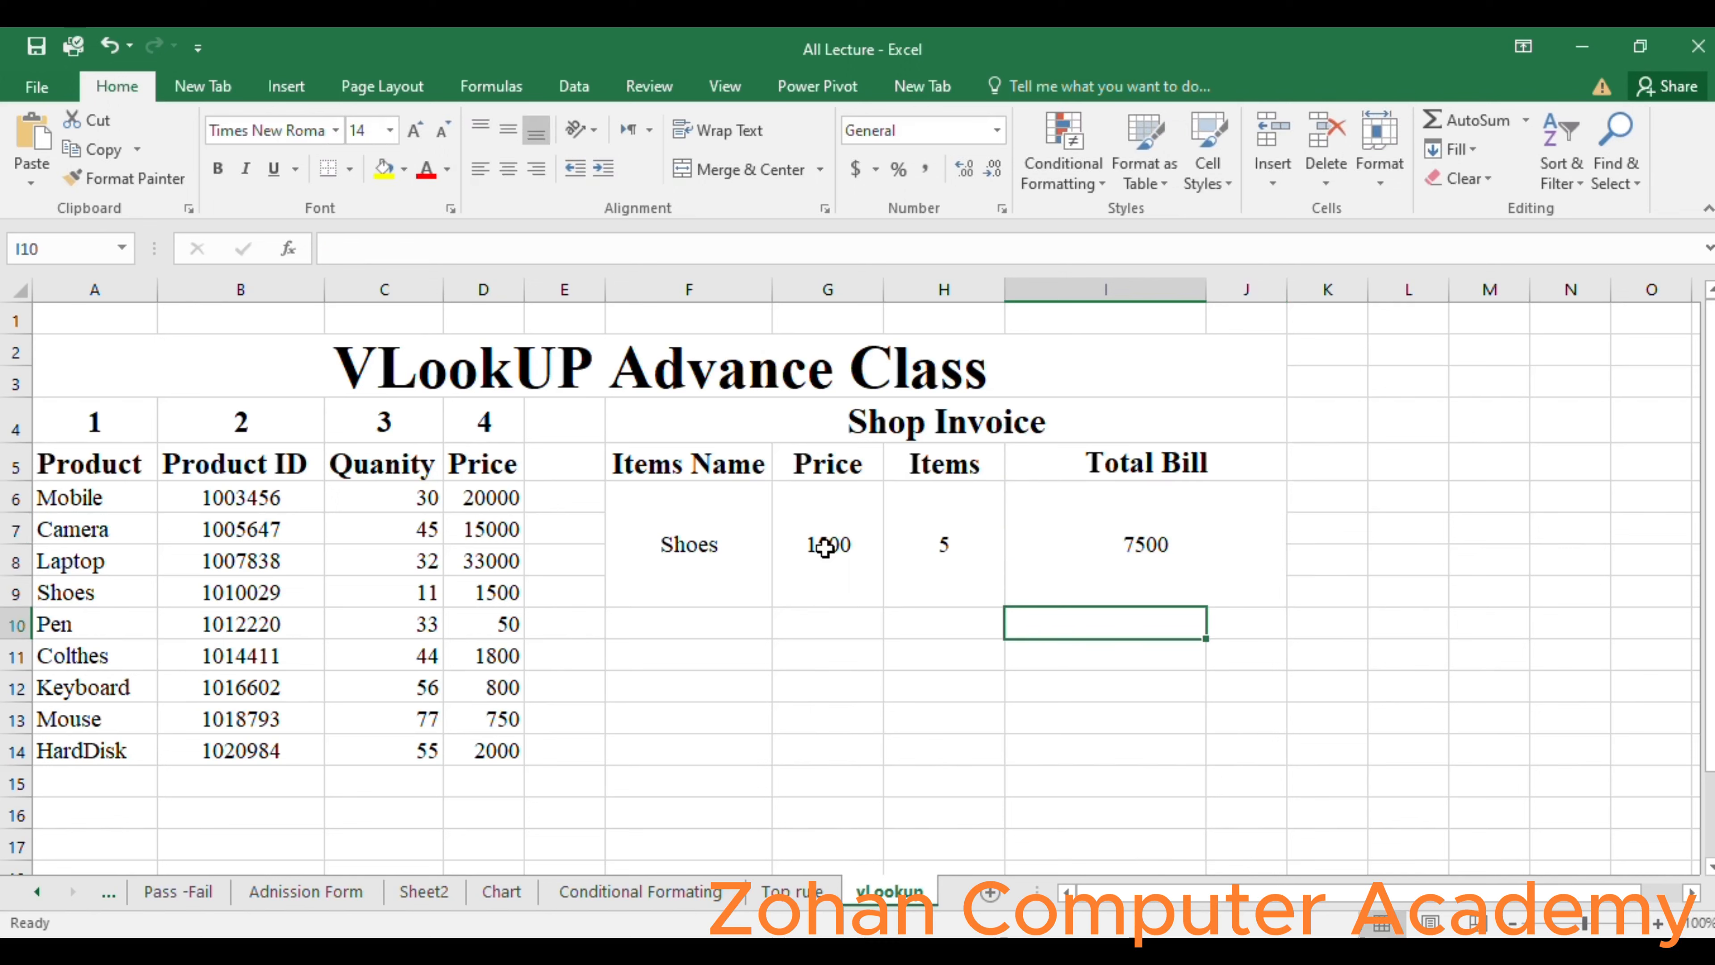
Change the invoice's item name in F6 to Mouse.
{"action": "left_click", "coordinate": [1139, 548]}
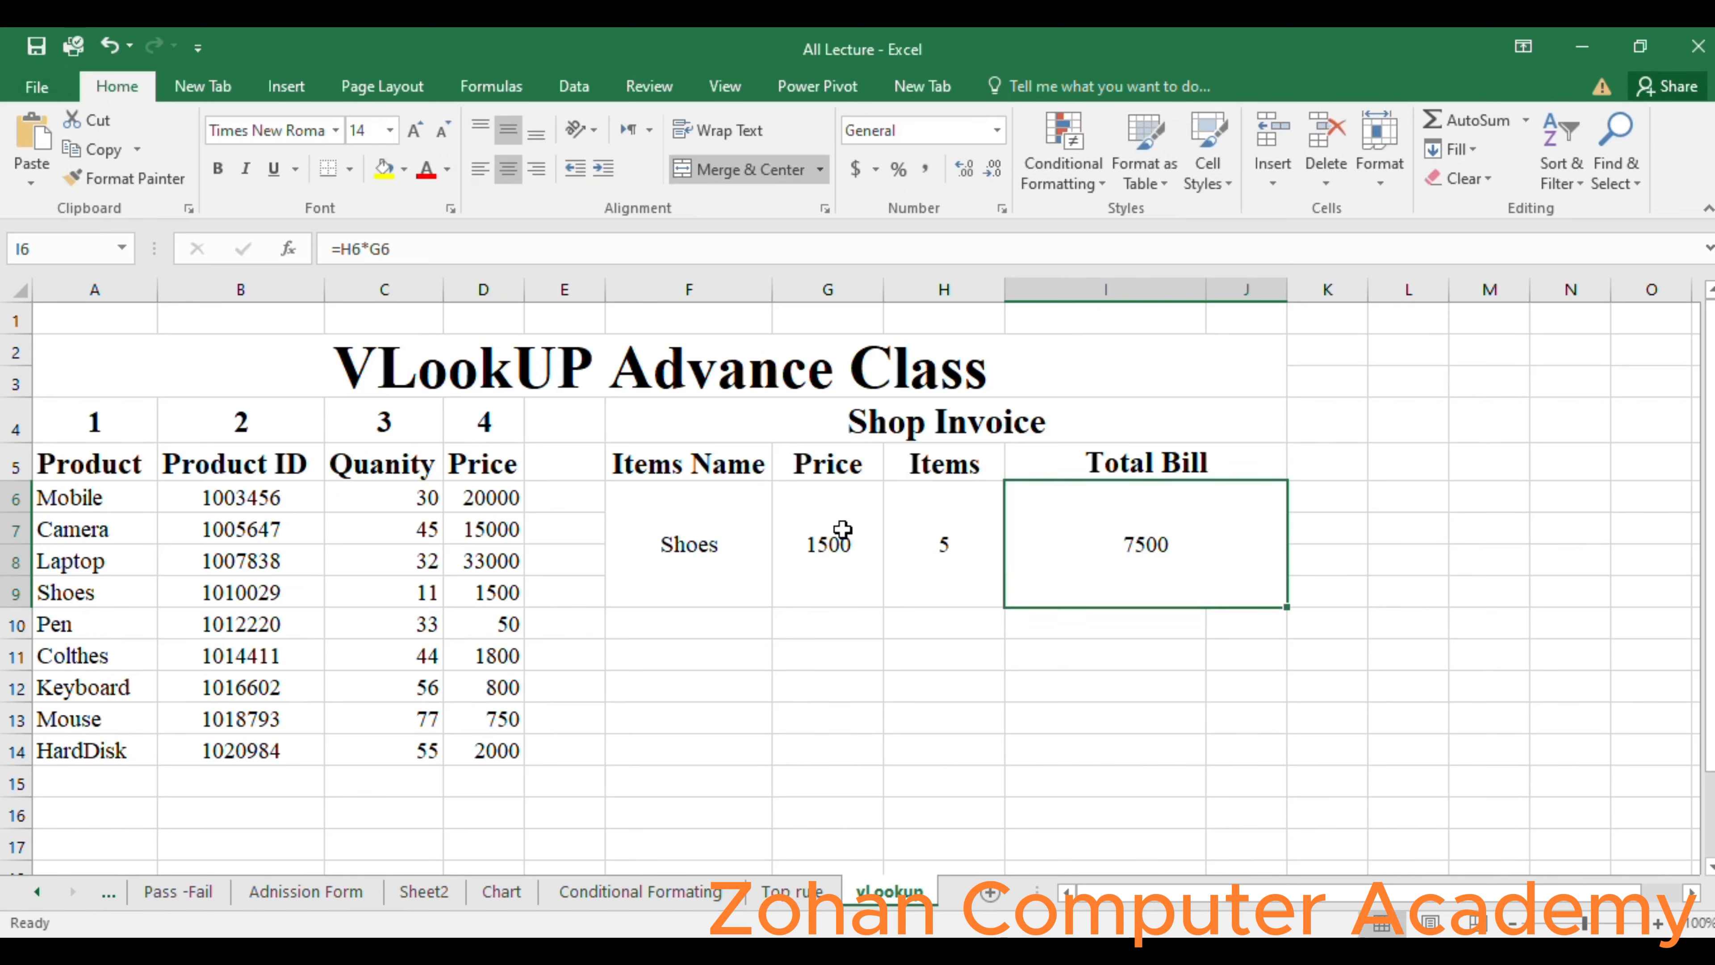
{"action": "left_click", "coordinate": [833, 558]}
{"action": "left_click", "coordinate": [715, 540]}
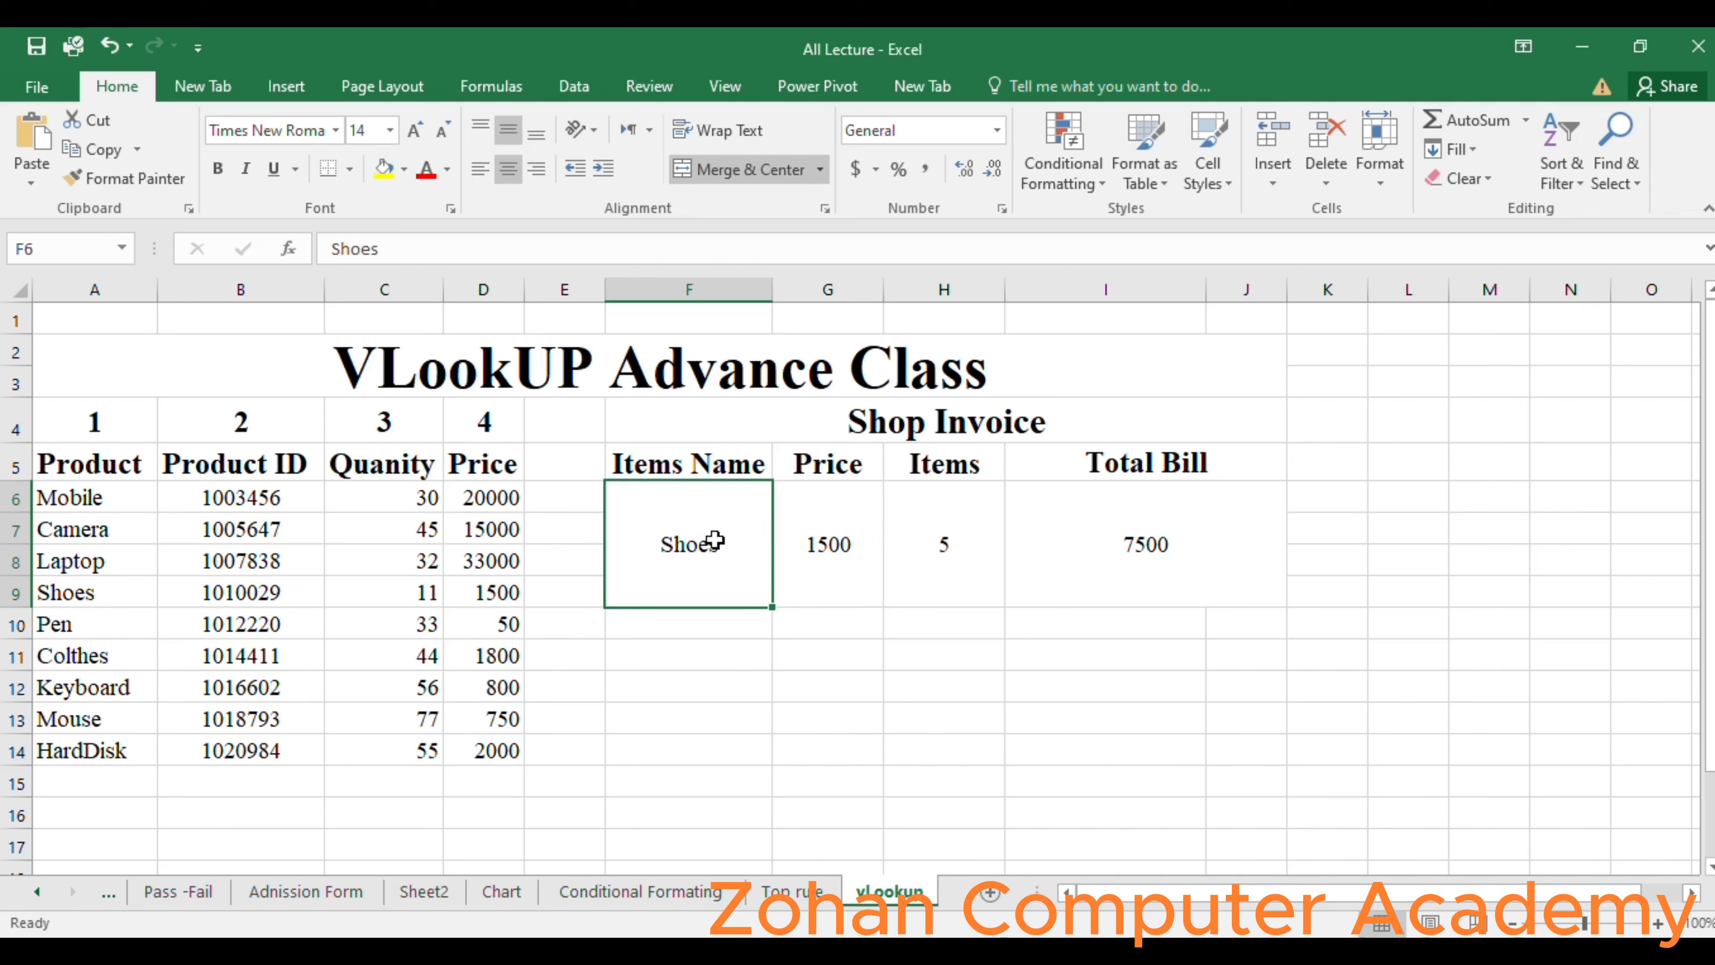
{"action": "double_click", "coordinate": [715, 541]}
{"action": "type", "text": "Mouse"}
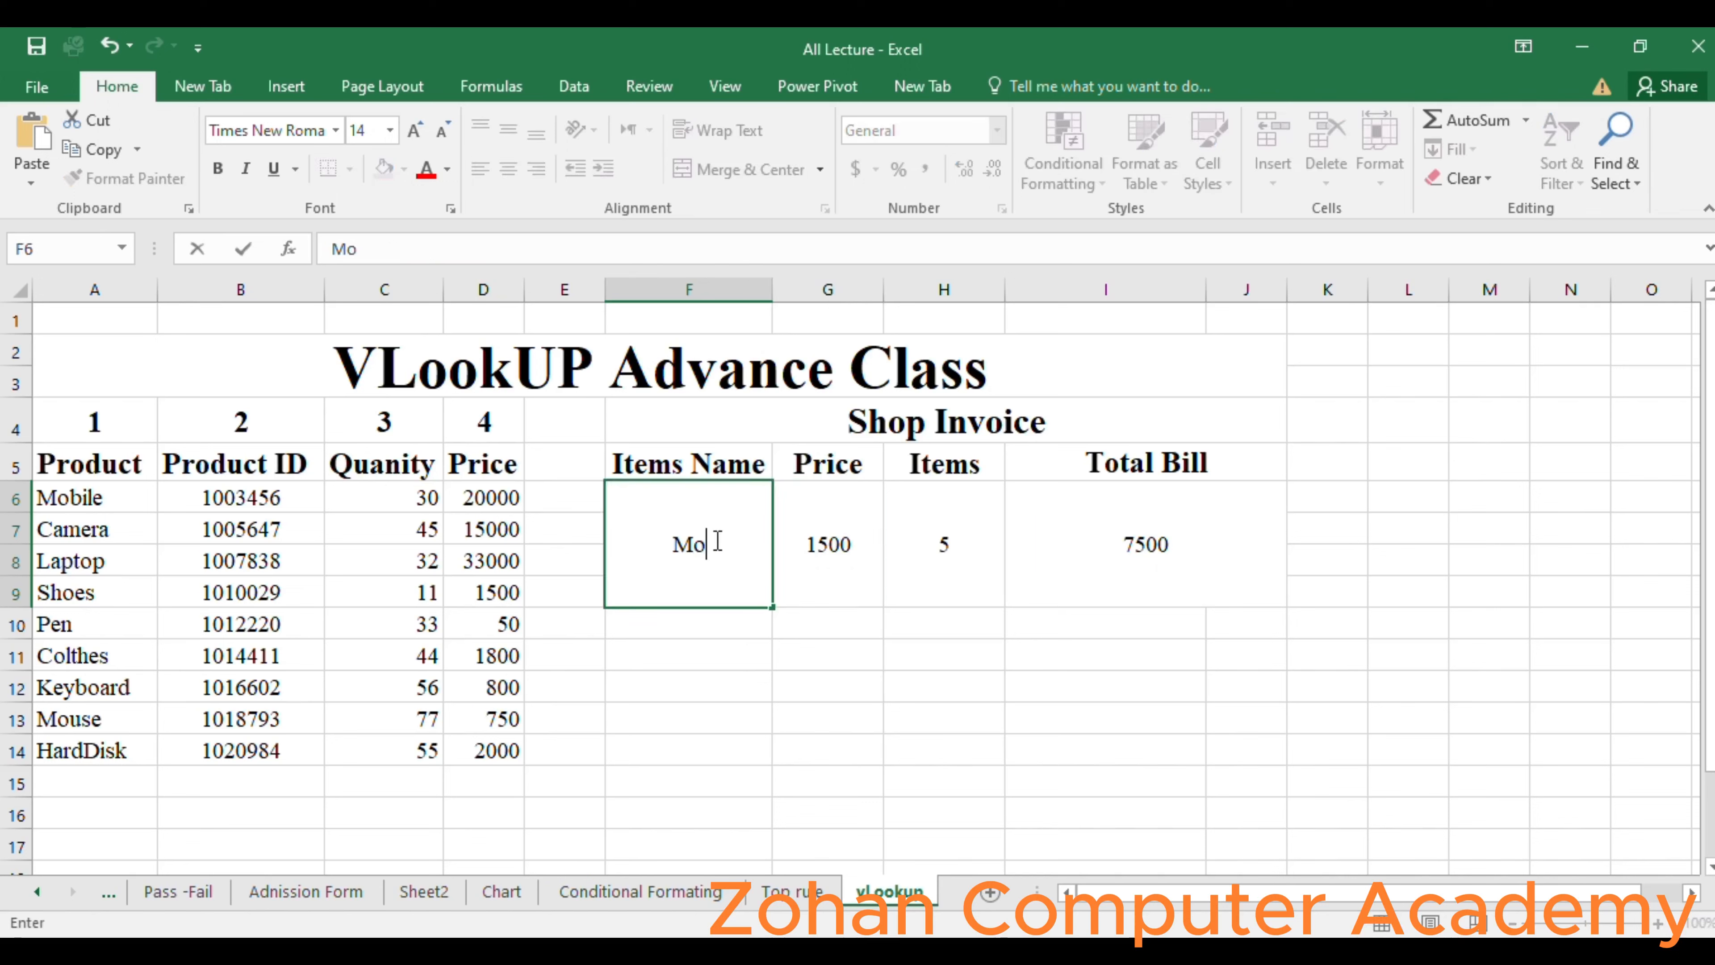
{"action": "key", "text": "Tab"}
Set the invoice's number of items in H6 to 10.
{"action": "key", "text": "Tab"}
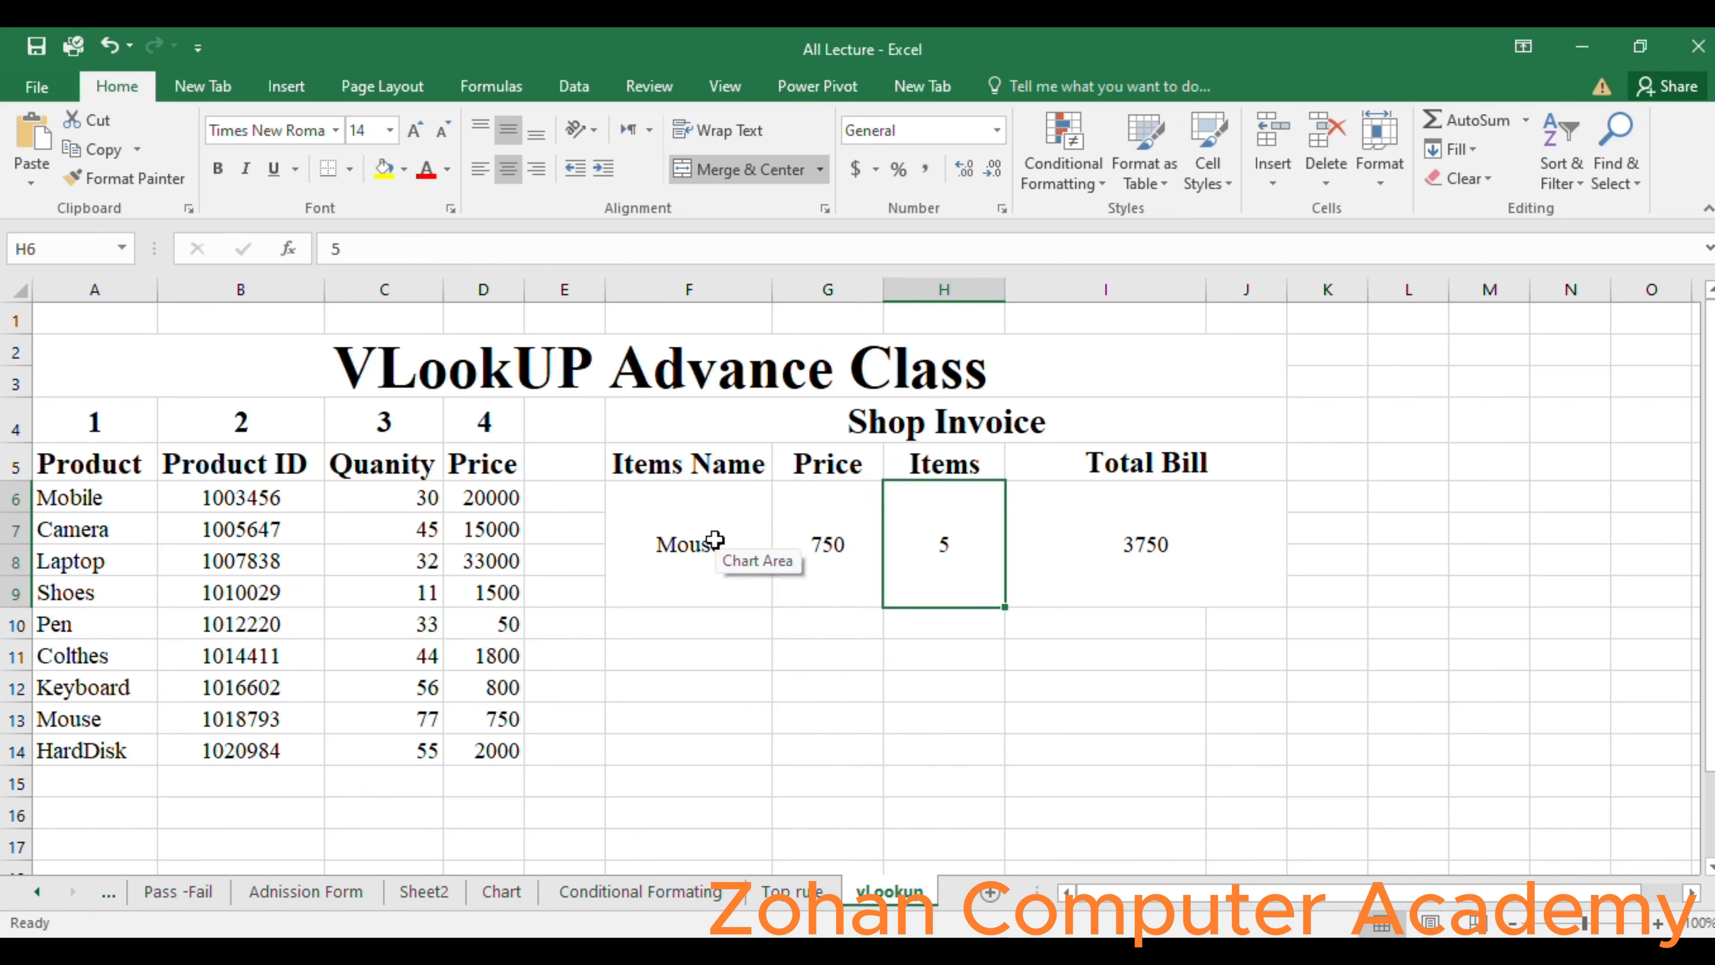
{"action": "type", "text": "10"}
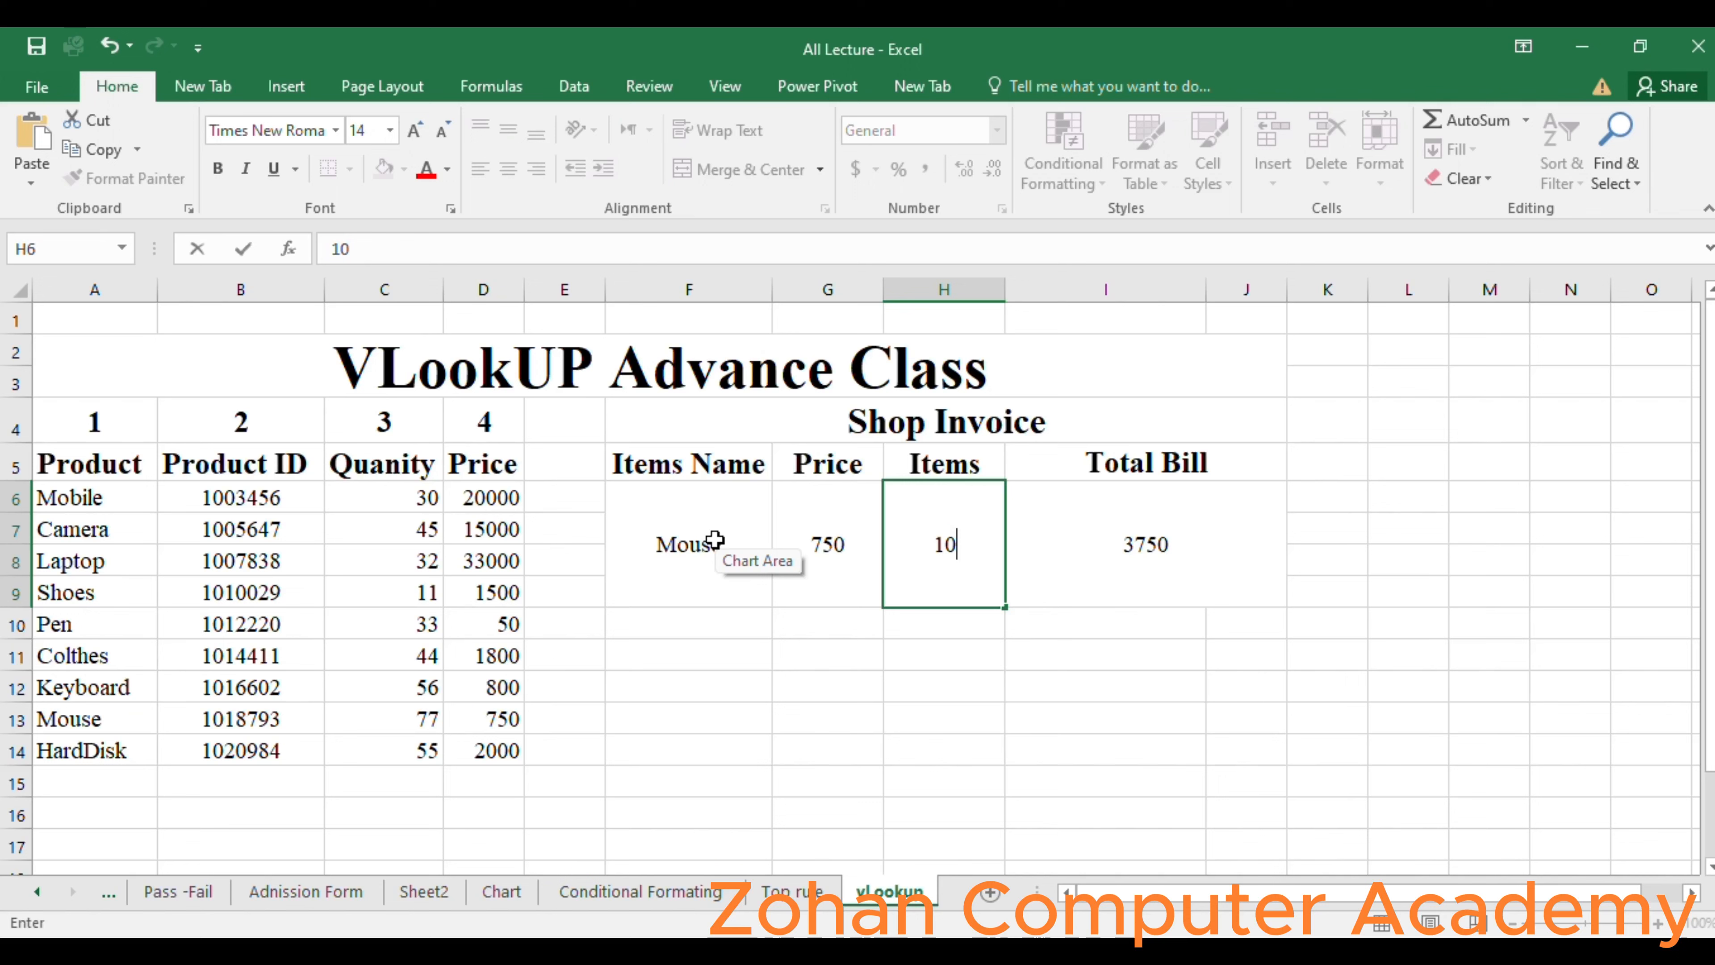
{"action": "key", "text": "Tab"}
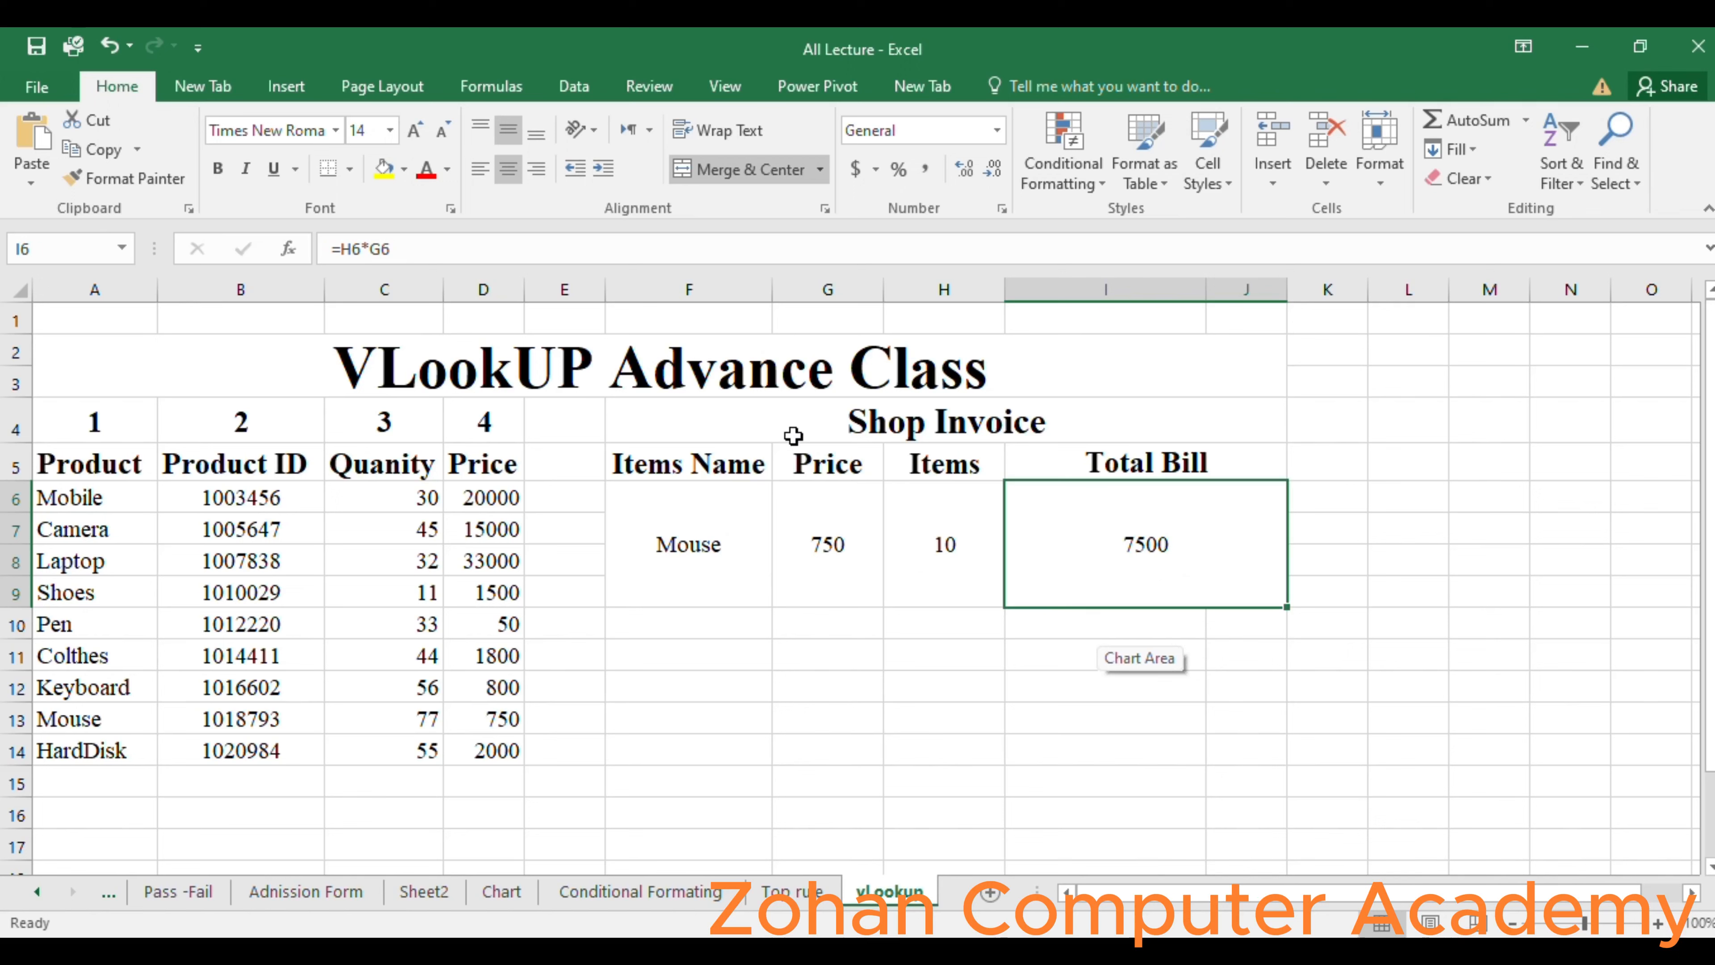
Fill the Shop Invoice heading with yellow and the VLookUP Advance Class title with dark orange.
{"action": "left_click", "coordinate": [669, 434]}
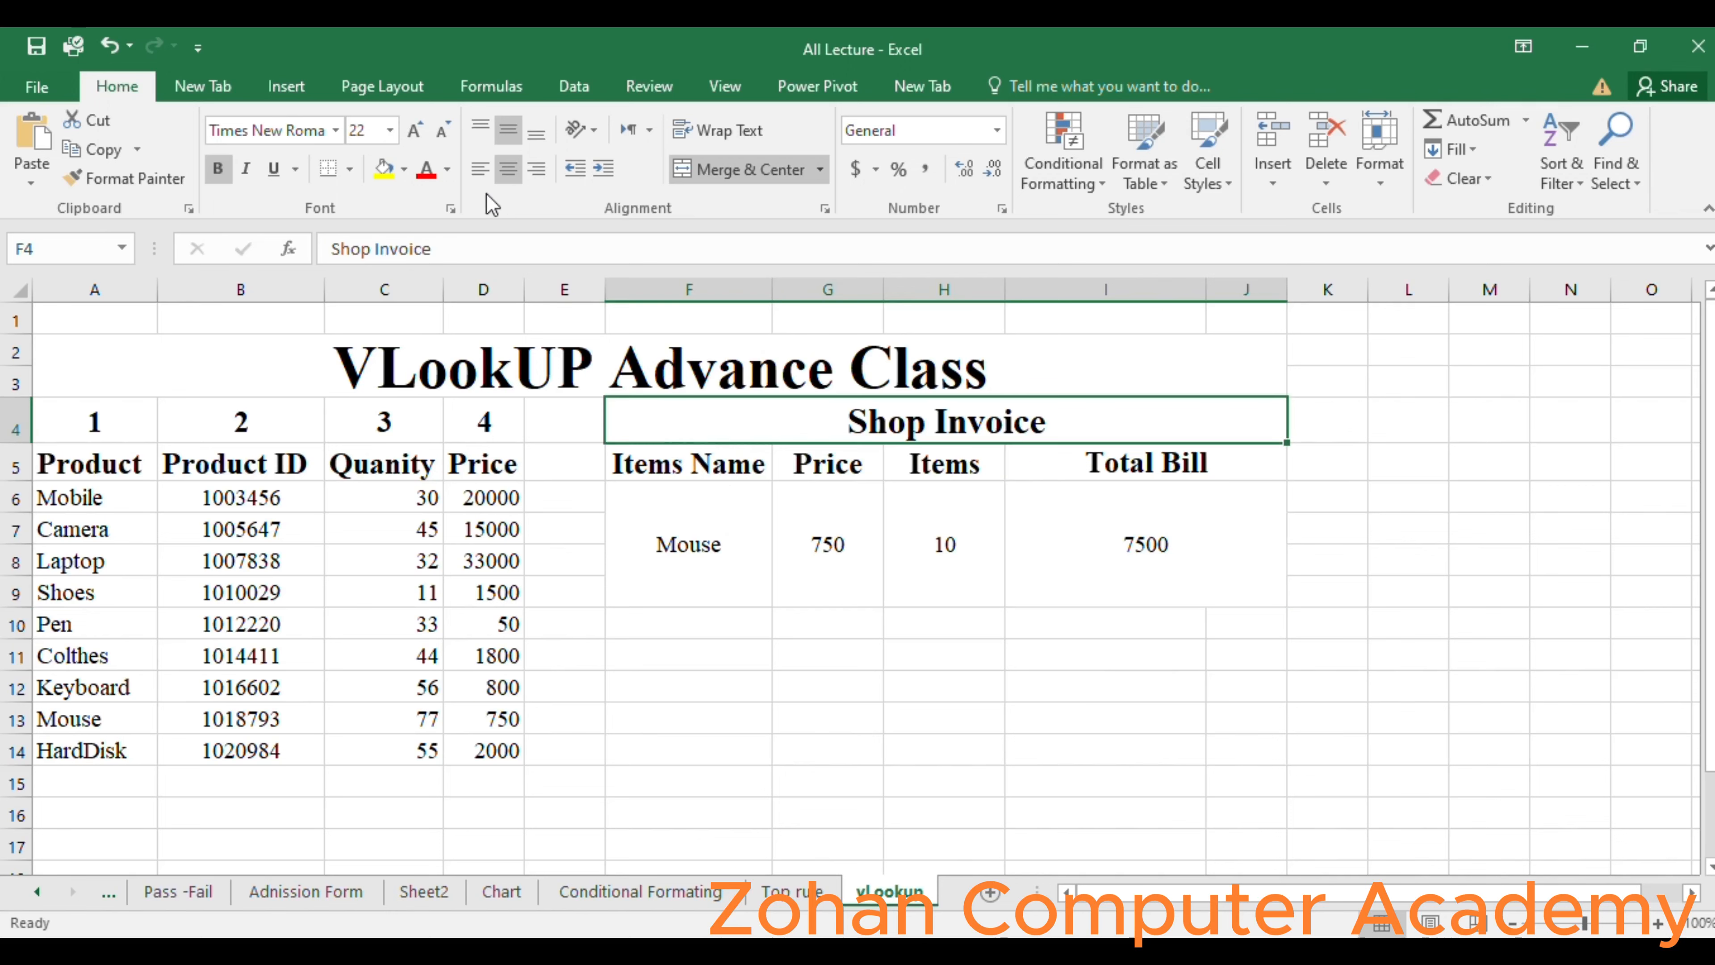
{"action": "left_click", "coordinate": [385, 170]}
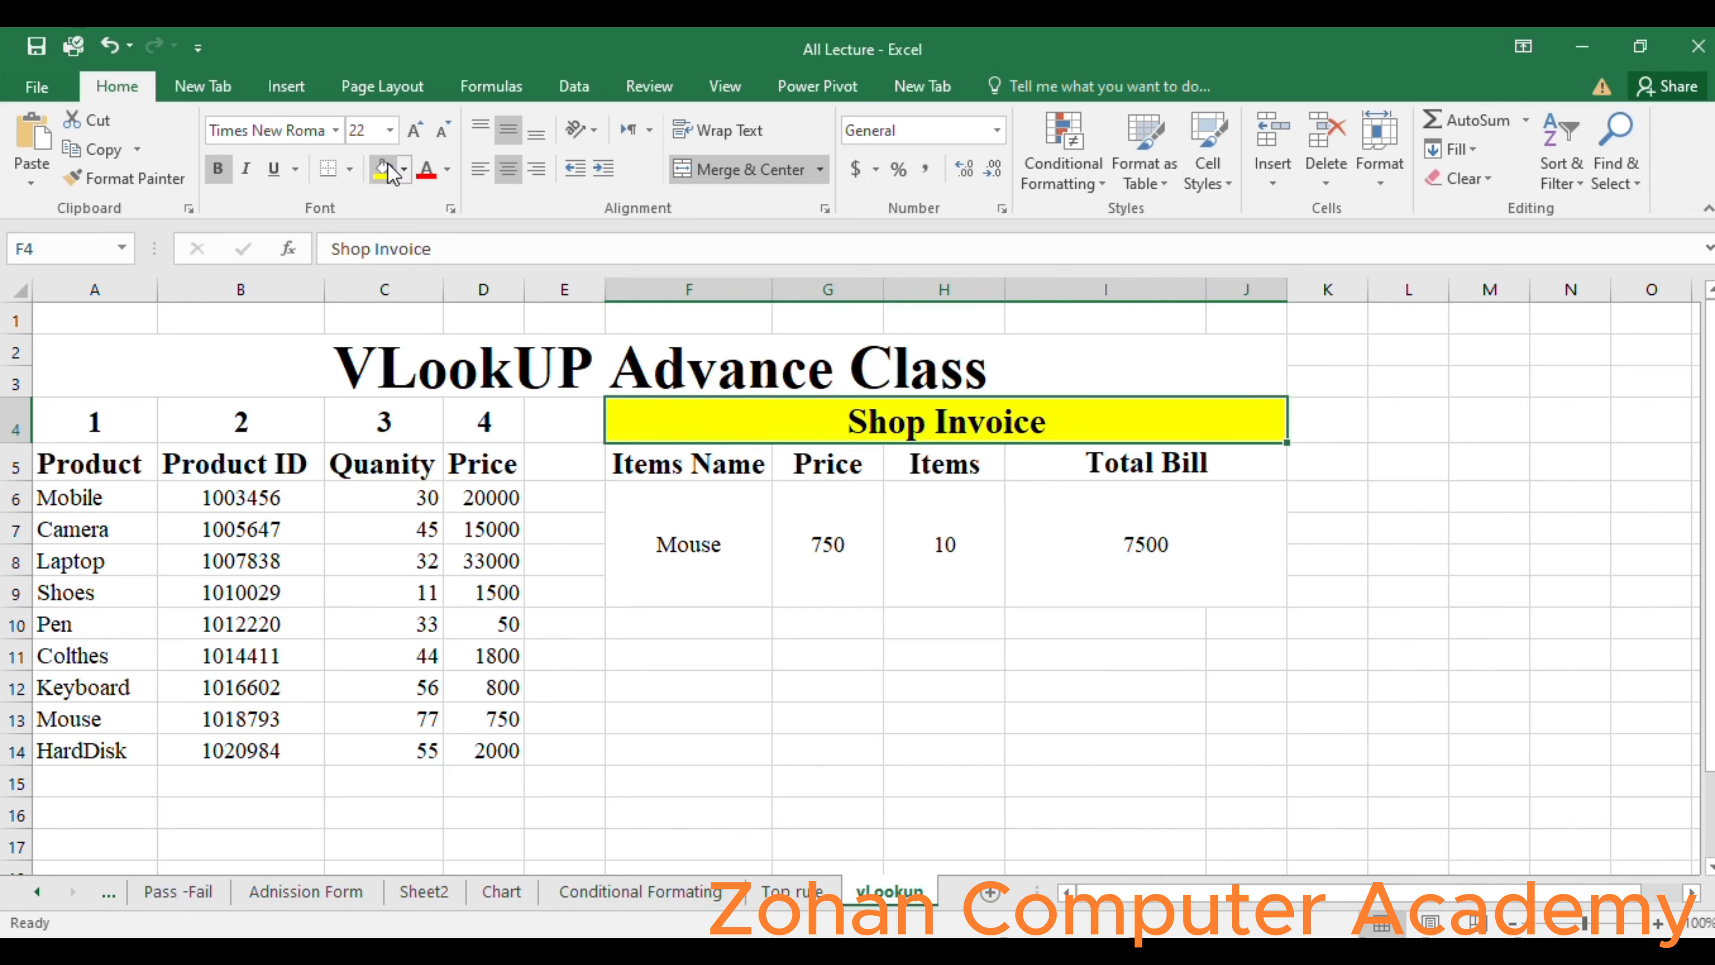
{"action": "left_click", "coordinate": [582, 365]}
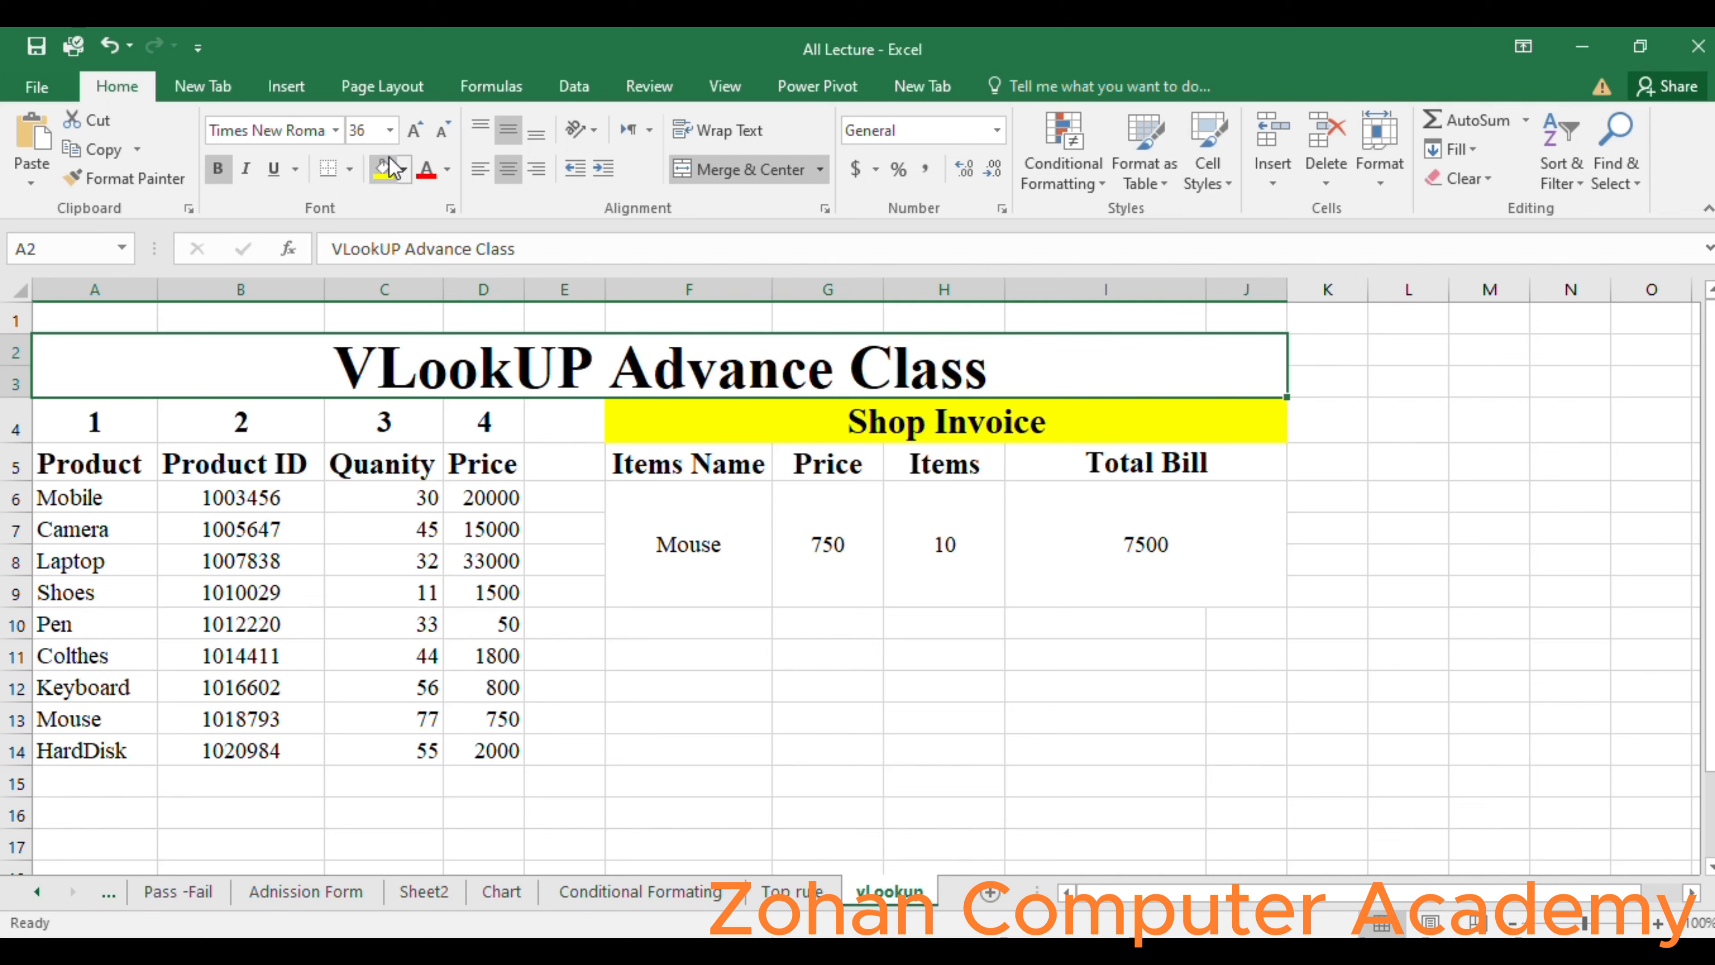
{"action": "left_click", "coordinate": [405, 168]}
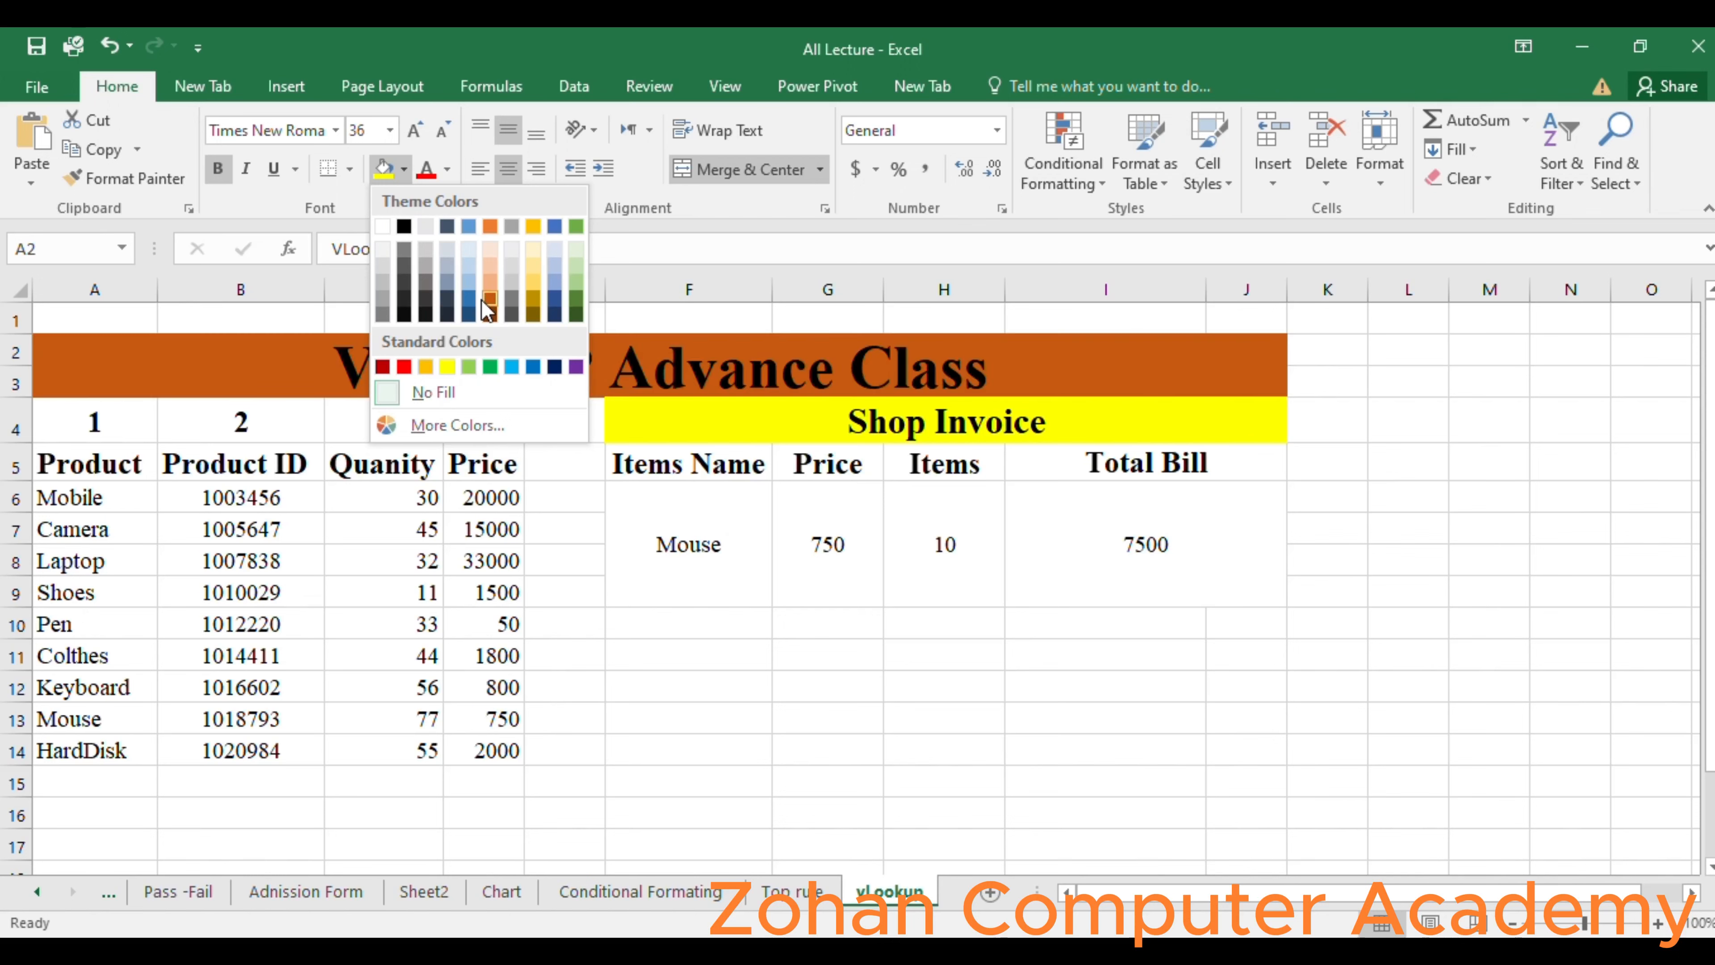
{"action": "left_click", "coordinate": [484, 302]}
Fill the product table's column numbers in A4:D4 with dark blue and its headers in A5:D5 with yellow.
{"action": "left_click_drag", "start_coordinate": [91, 422], "coordinate": [481, 430]}
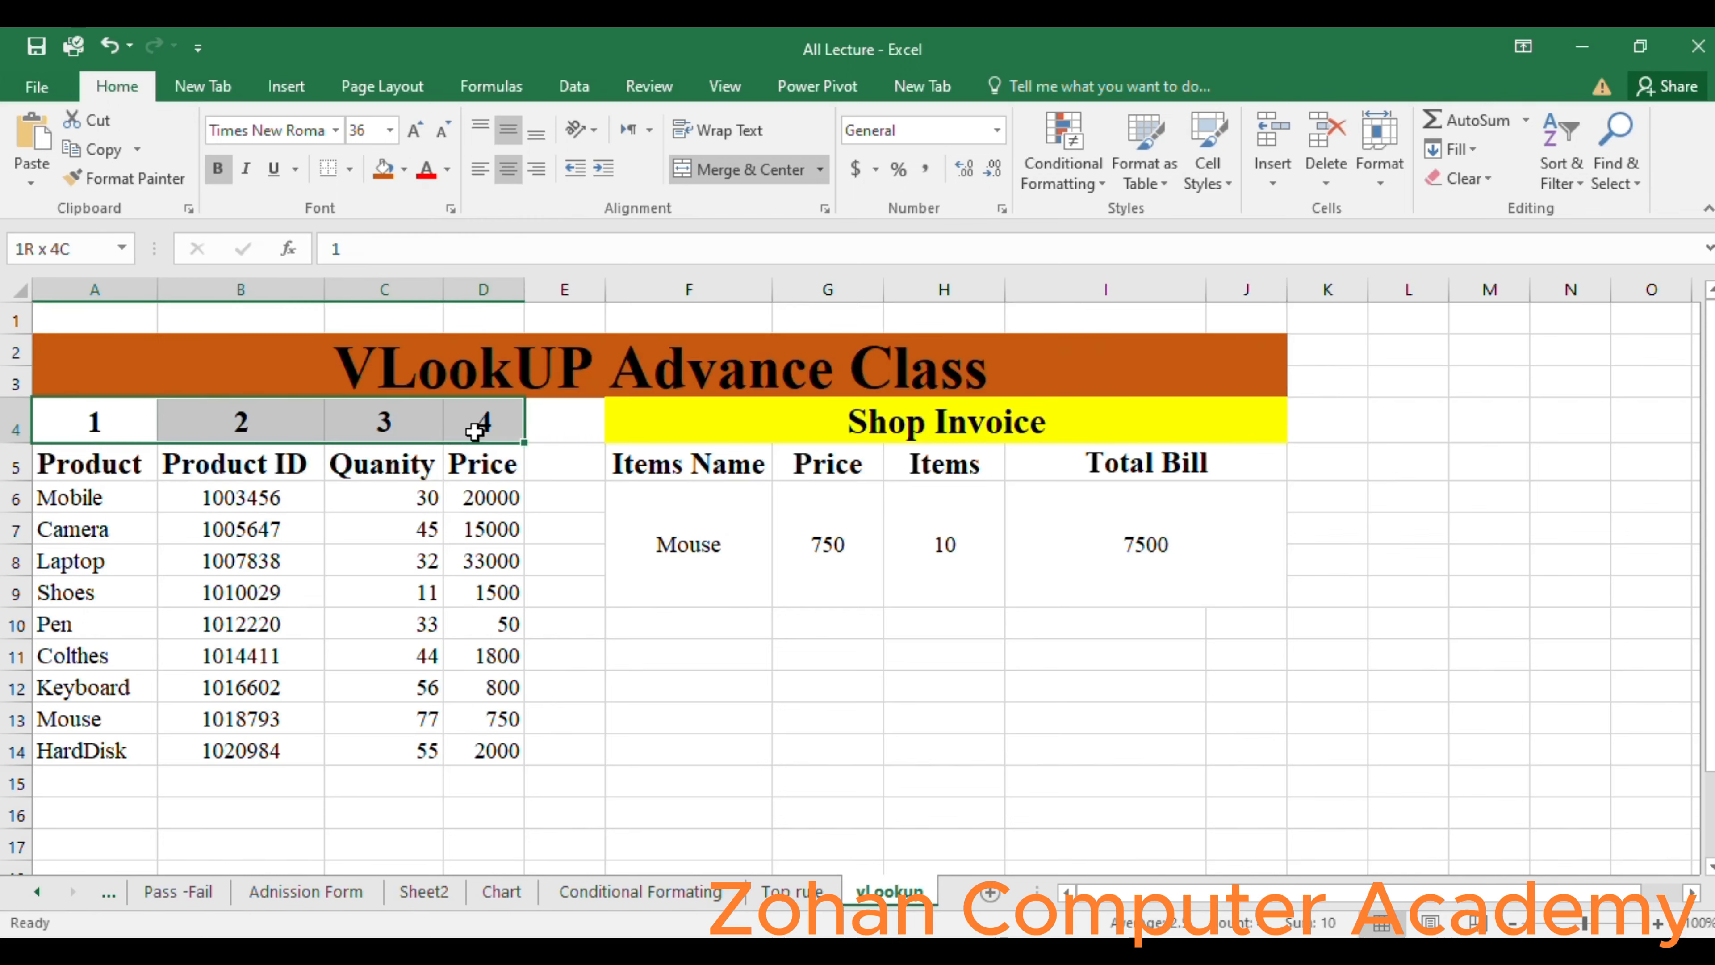
{"action": "left_click", "coordinate": [408, 177]}
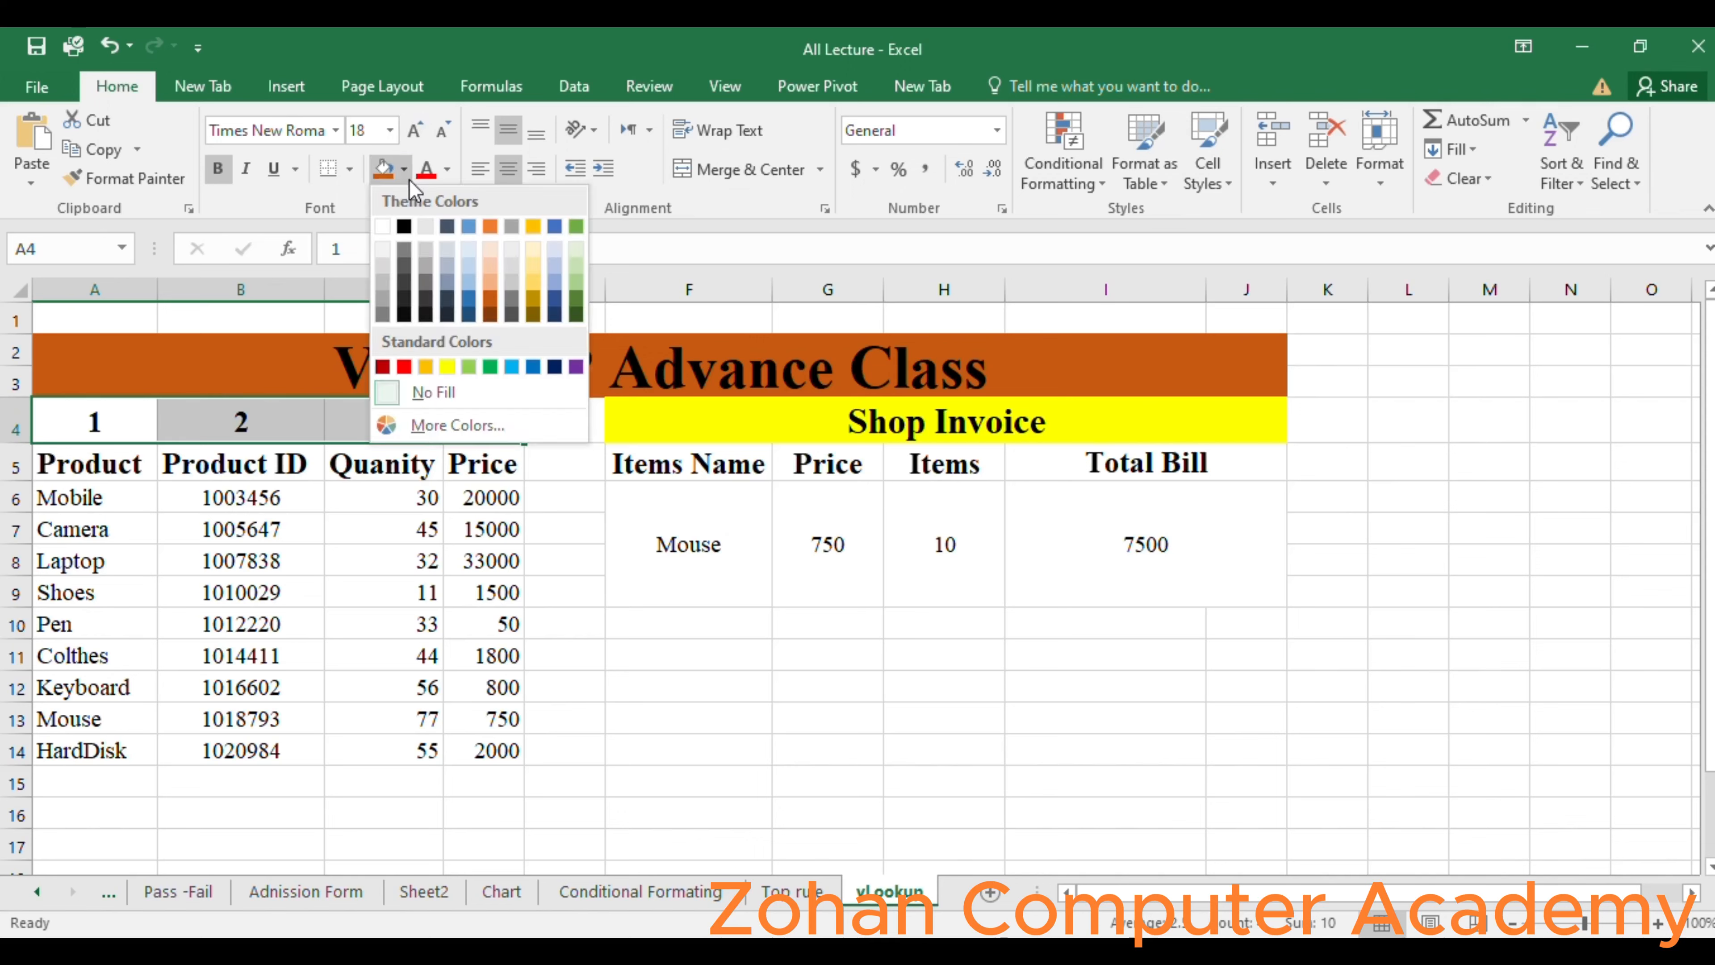
{"action": "left_click", "coordinate": [469, 299]}
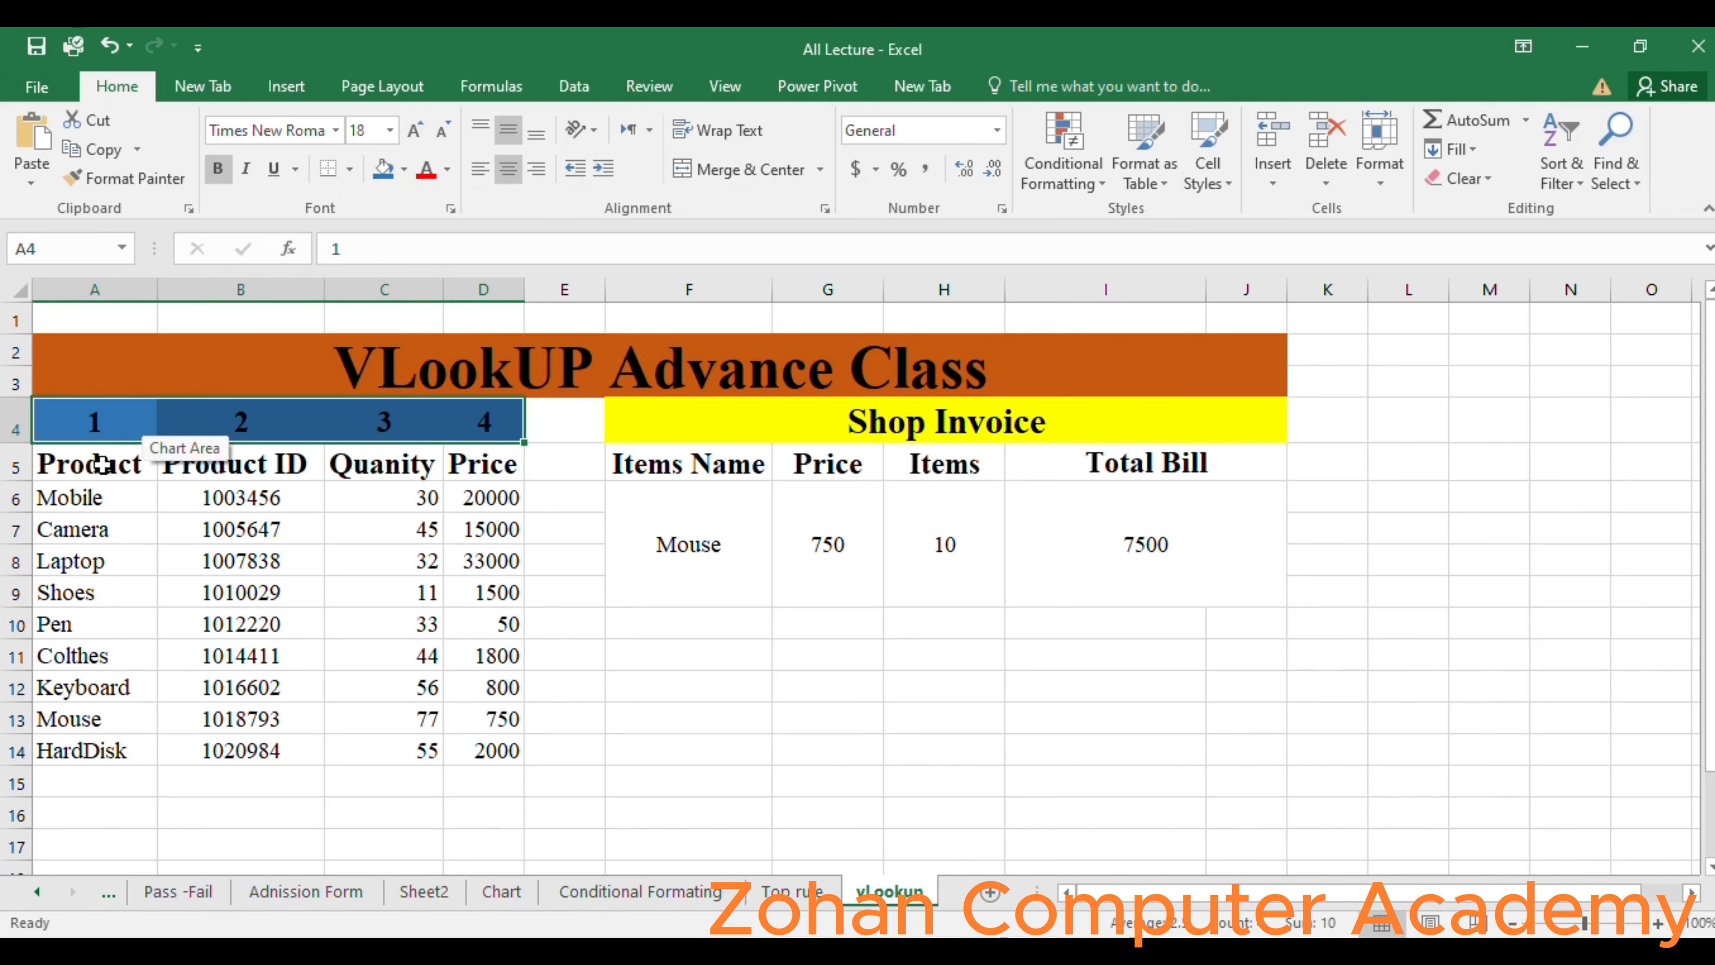
{"action": "left_click_drag", "start_coordinate": [101, 464], "coordinate": [466, 466]}
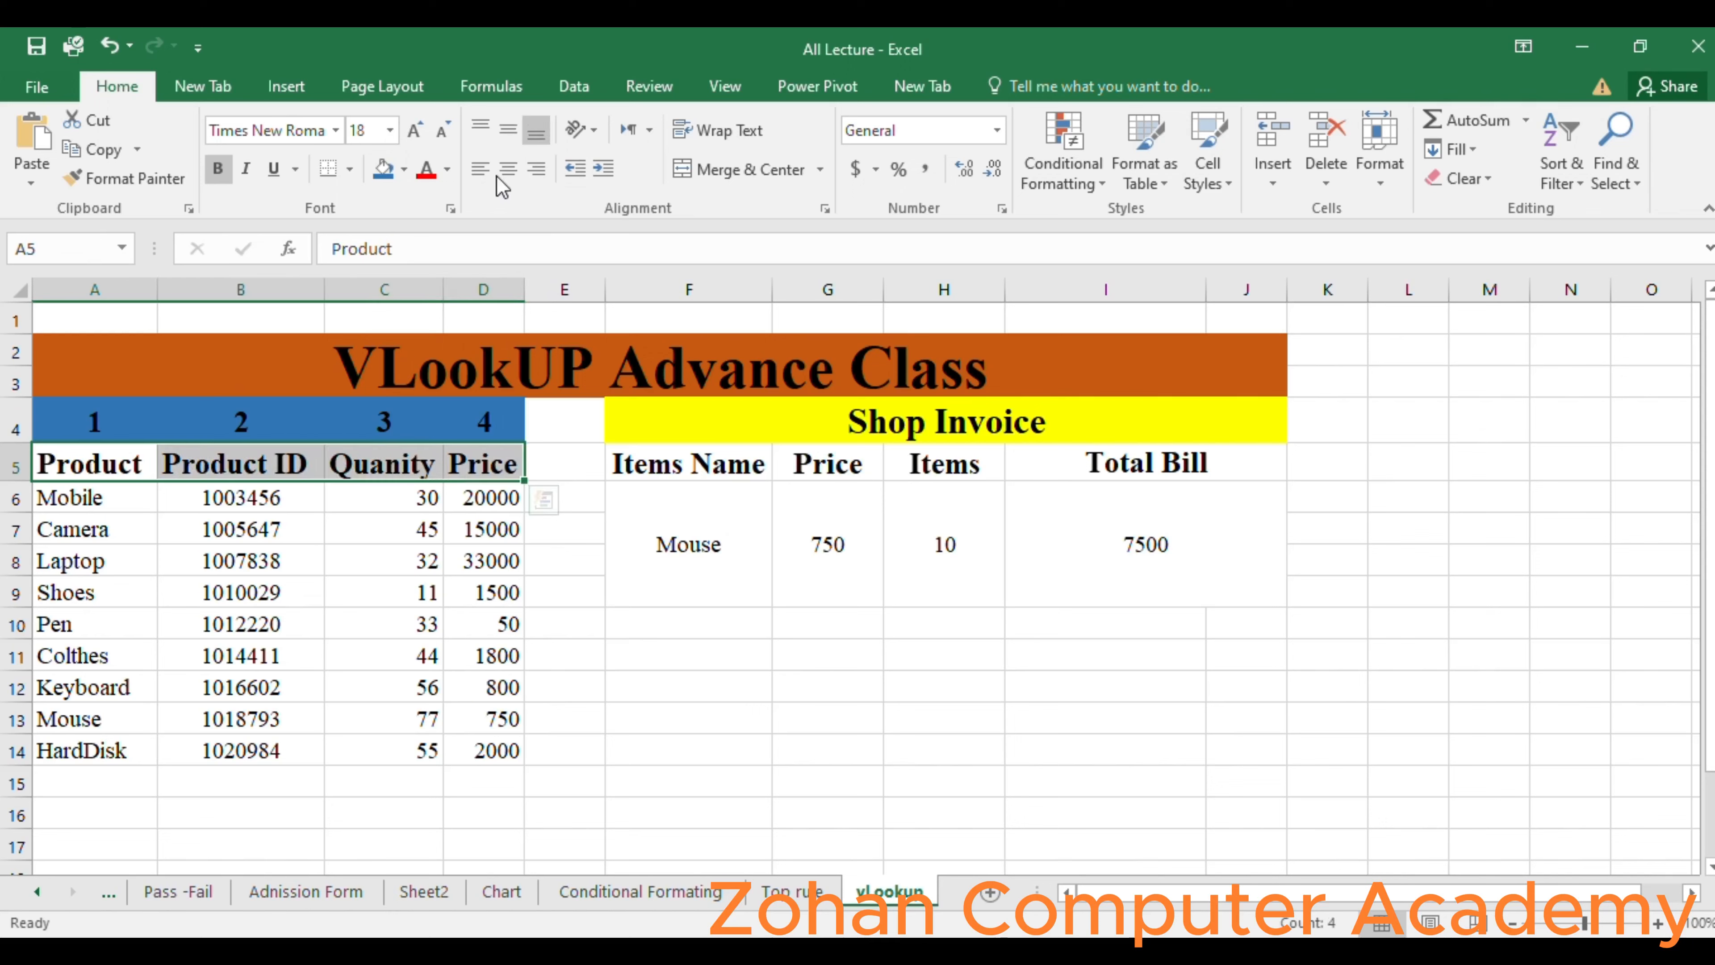
{"action": "left_click", "coordinate": [404, 170]}
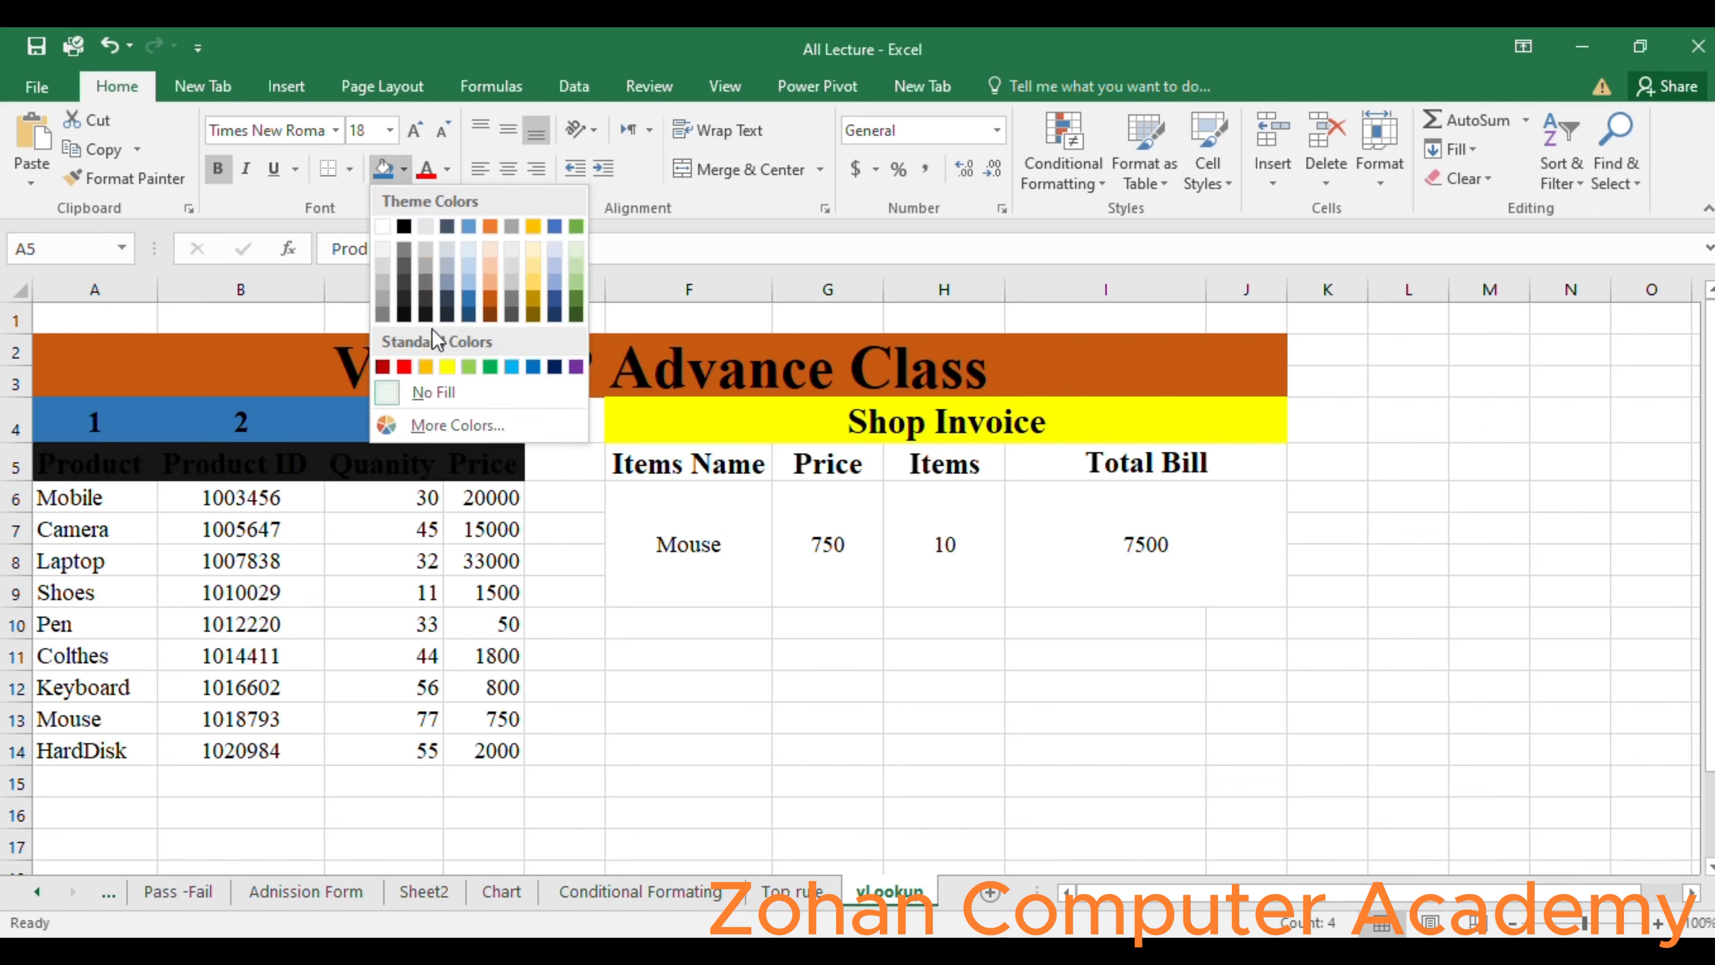
{"action": "left_click", "coordinate": [447, 367]}
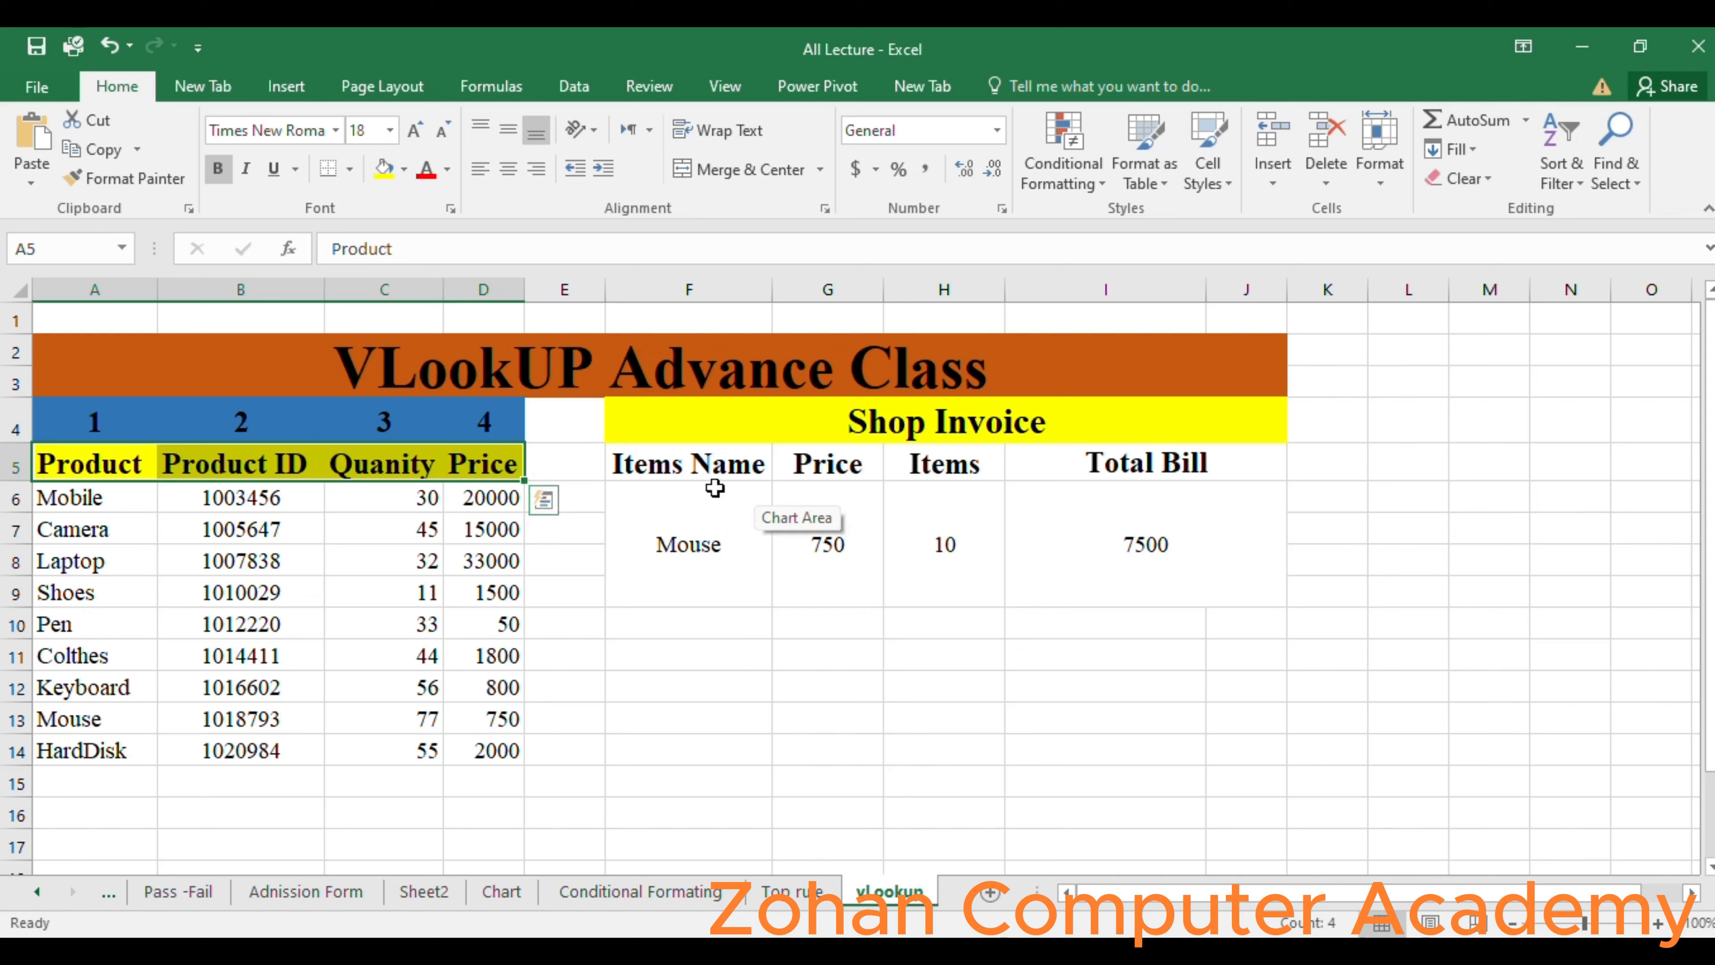
Fill the invoice header row from Items Name to Total Bill with green.
{"action": "left_click_drag", "start_coordinate": [702, 466], "coordinate": [1148, 448]}
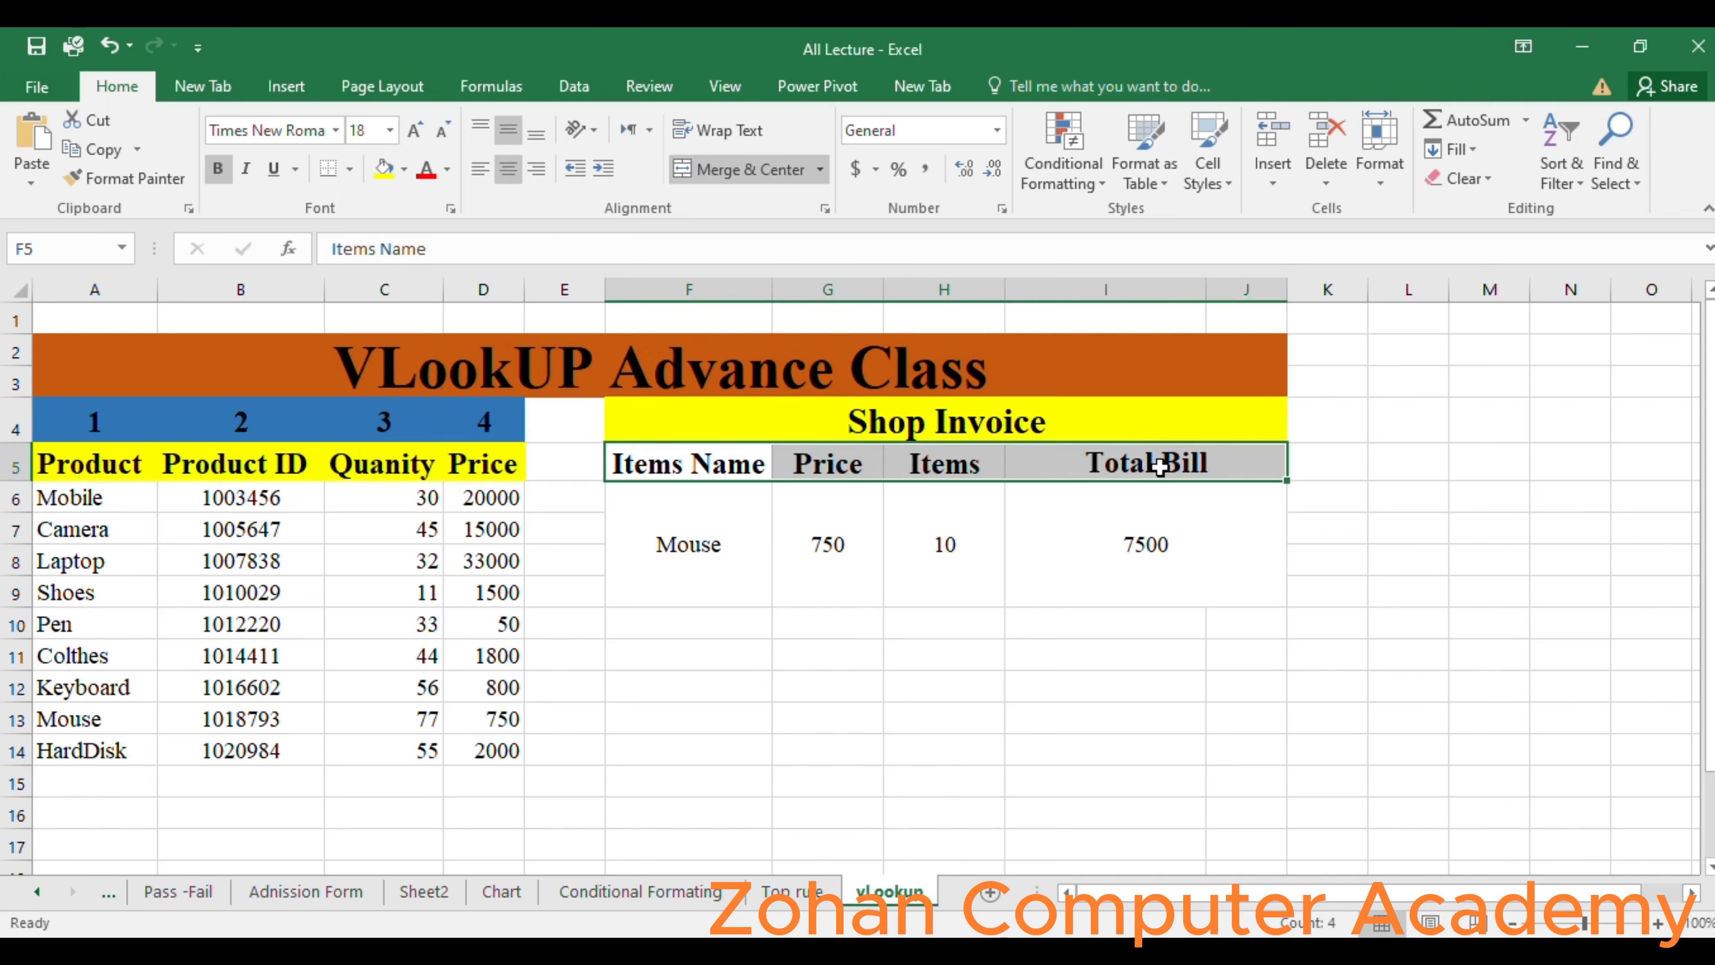
{"action": "left_click", "coordinate": [404, 169]}
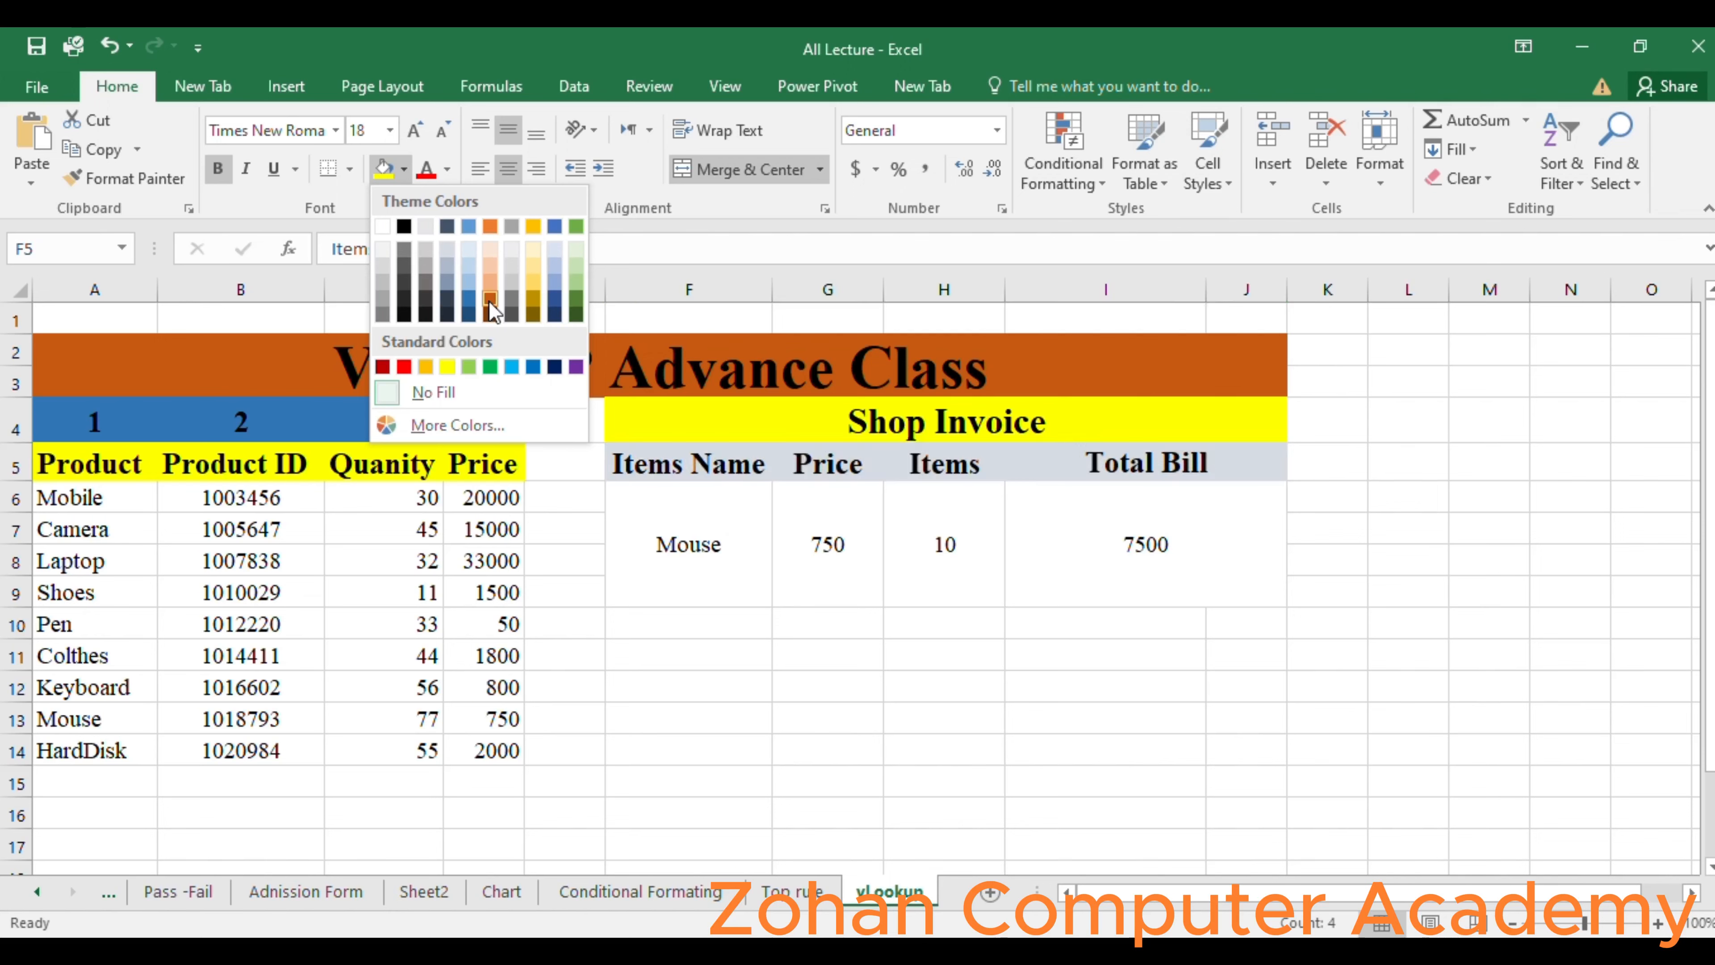
{"action": "left_click", "coordinate": [490, 367]}
Fill the invoice's item name cell F6 with orange and its price cell G6 with green.
{"action": "left_click", "coordinate": [666, 551]}
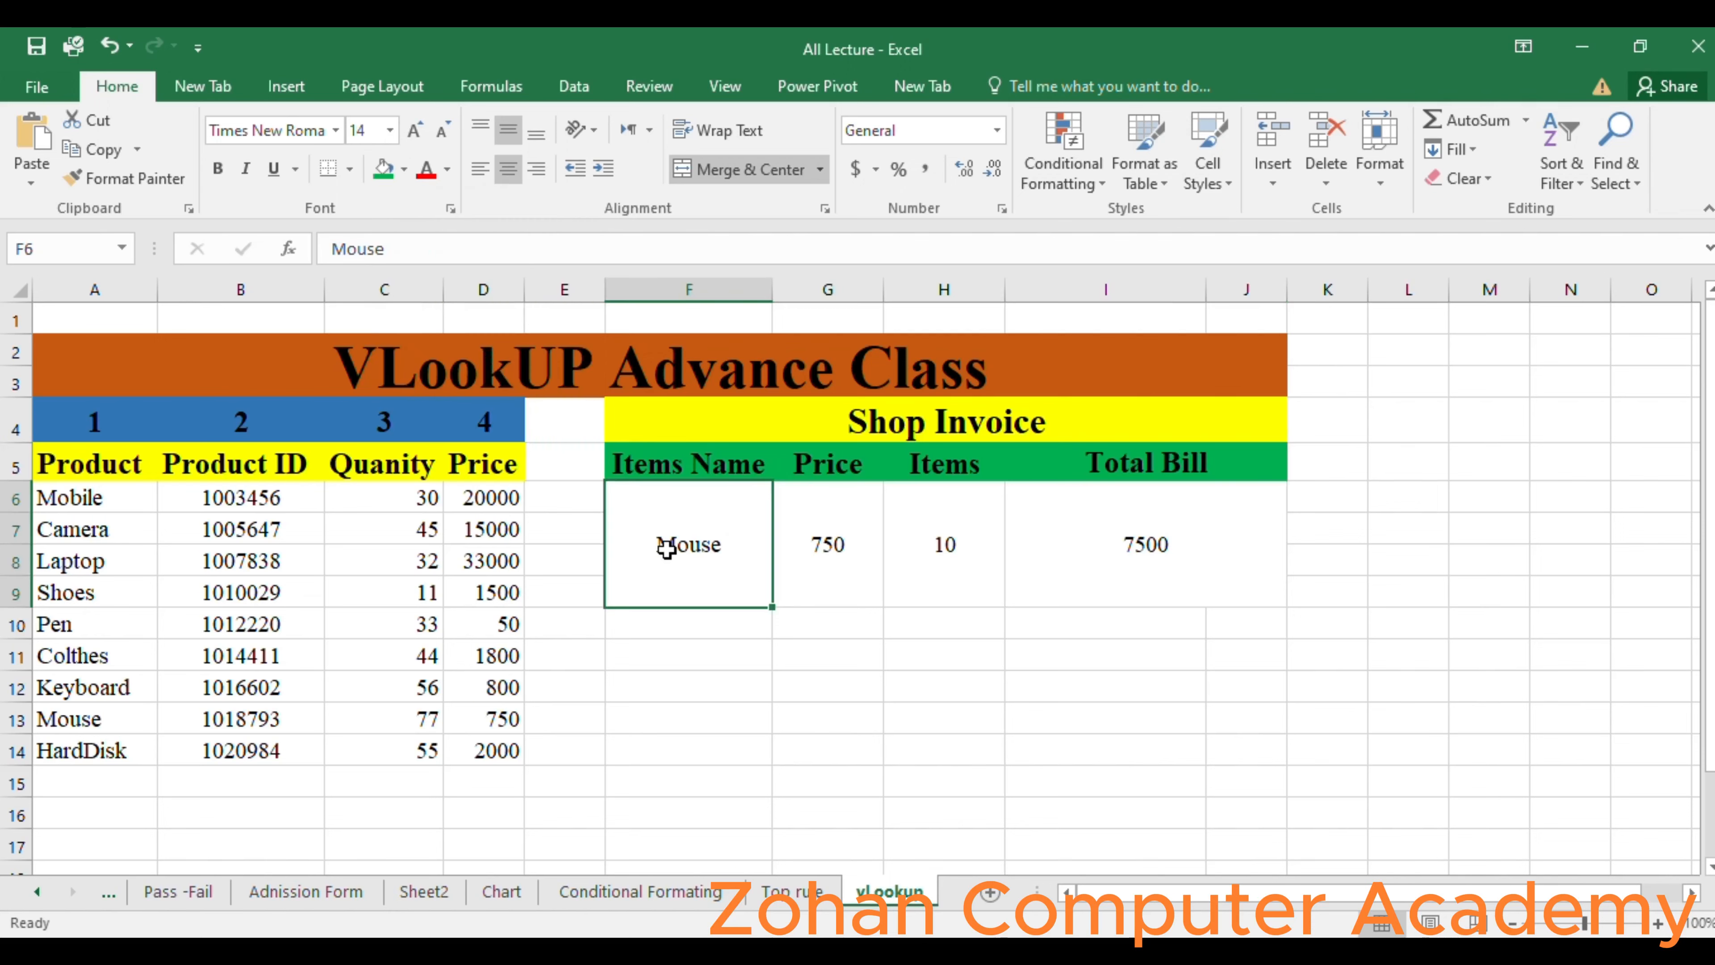
{"action": "left_click", "coordinate": [404, 170]}
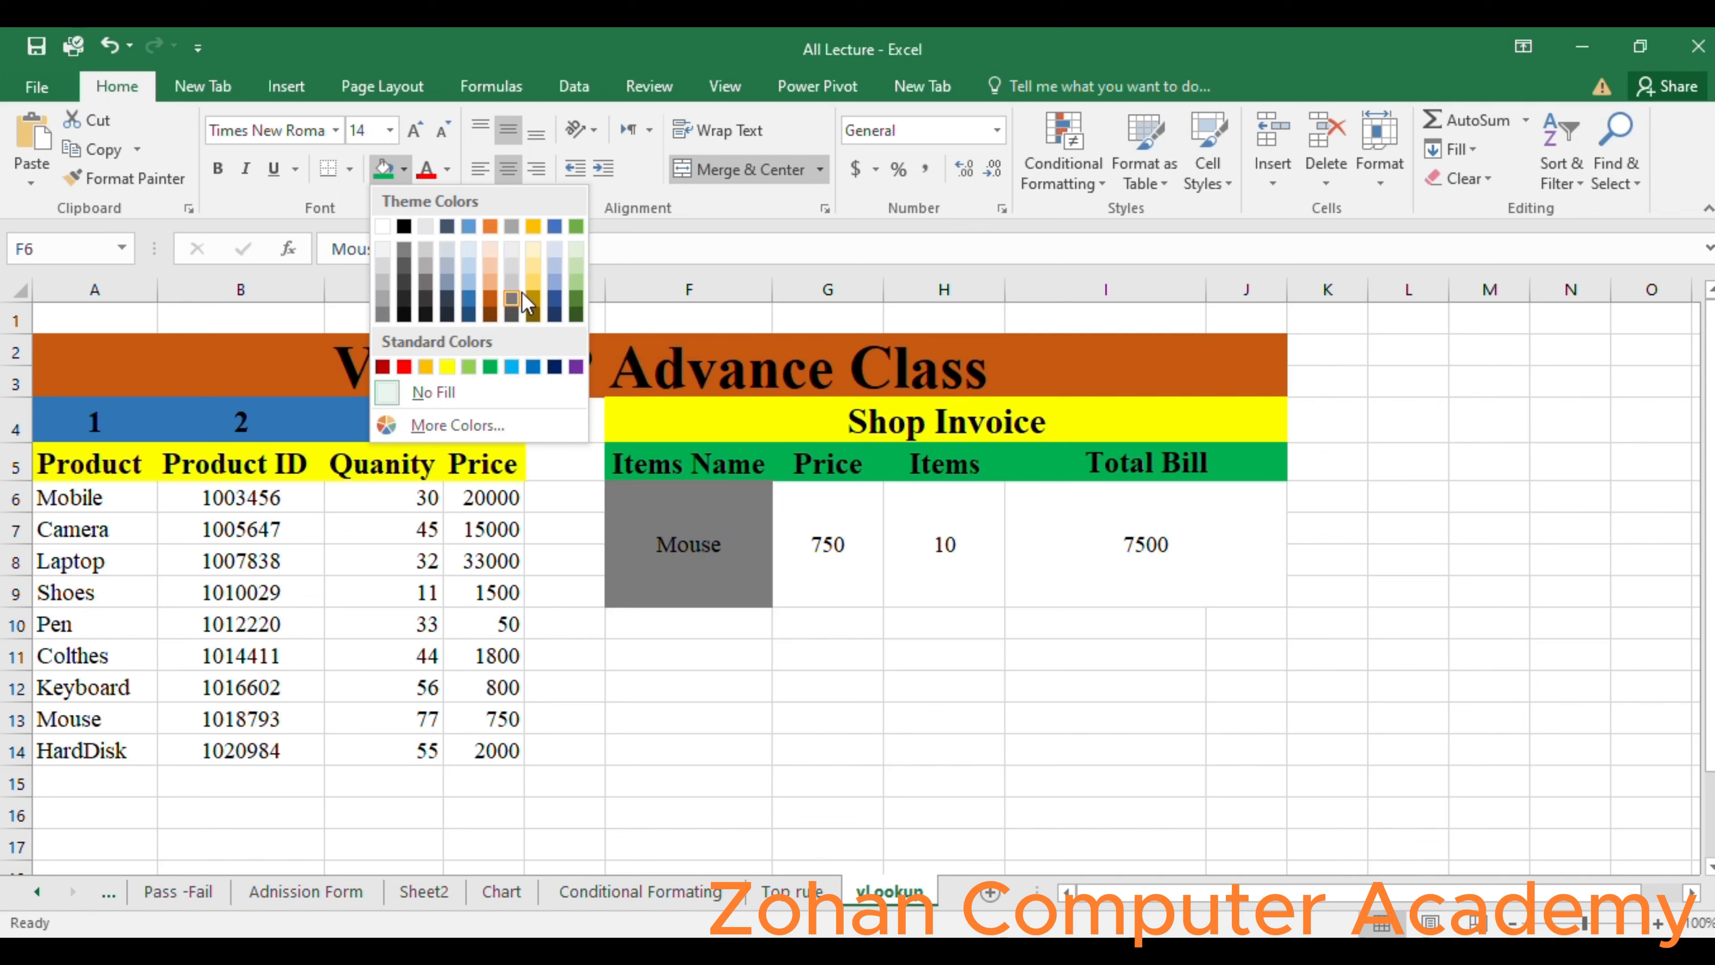
{"action": "left_click", "coordinate": [426, 366]}
{"action": "left_click", "coordinate": [866, 598]}
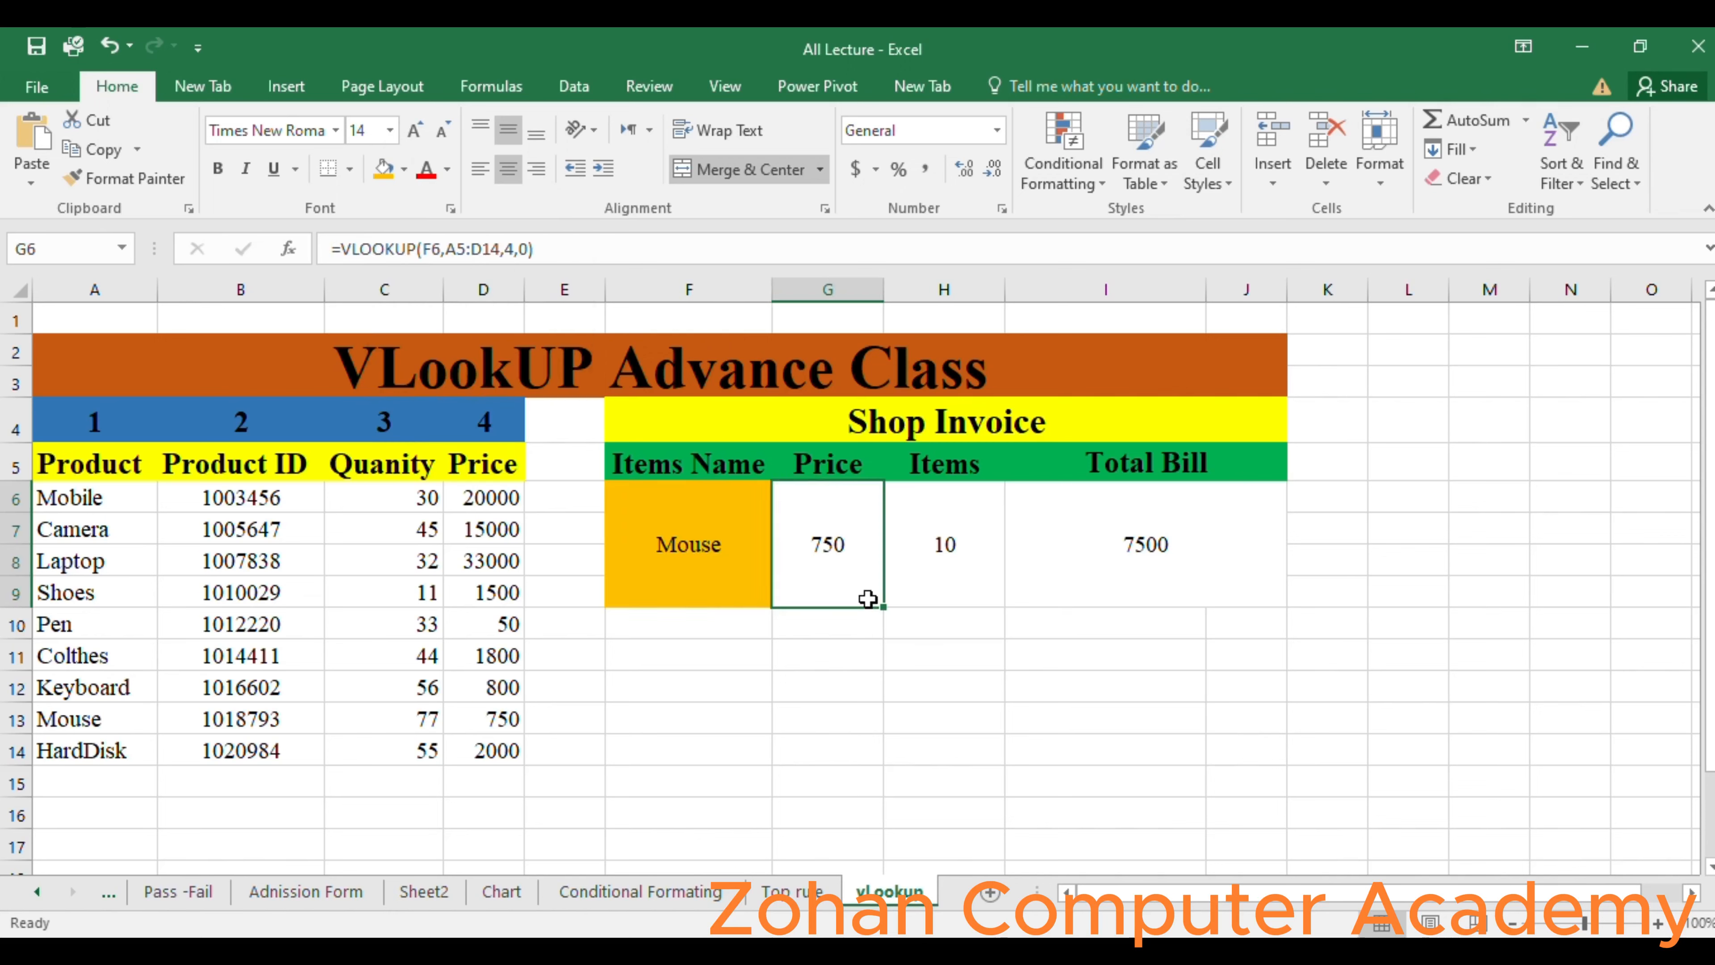
{"action": "left_click", "coordinate": [405, 170]}
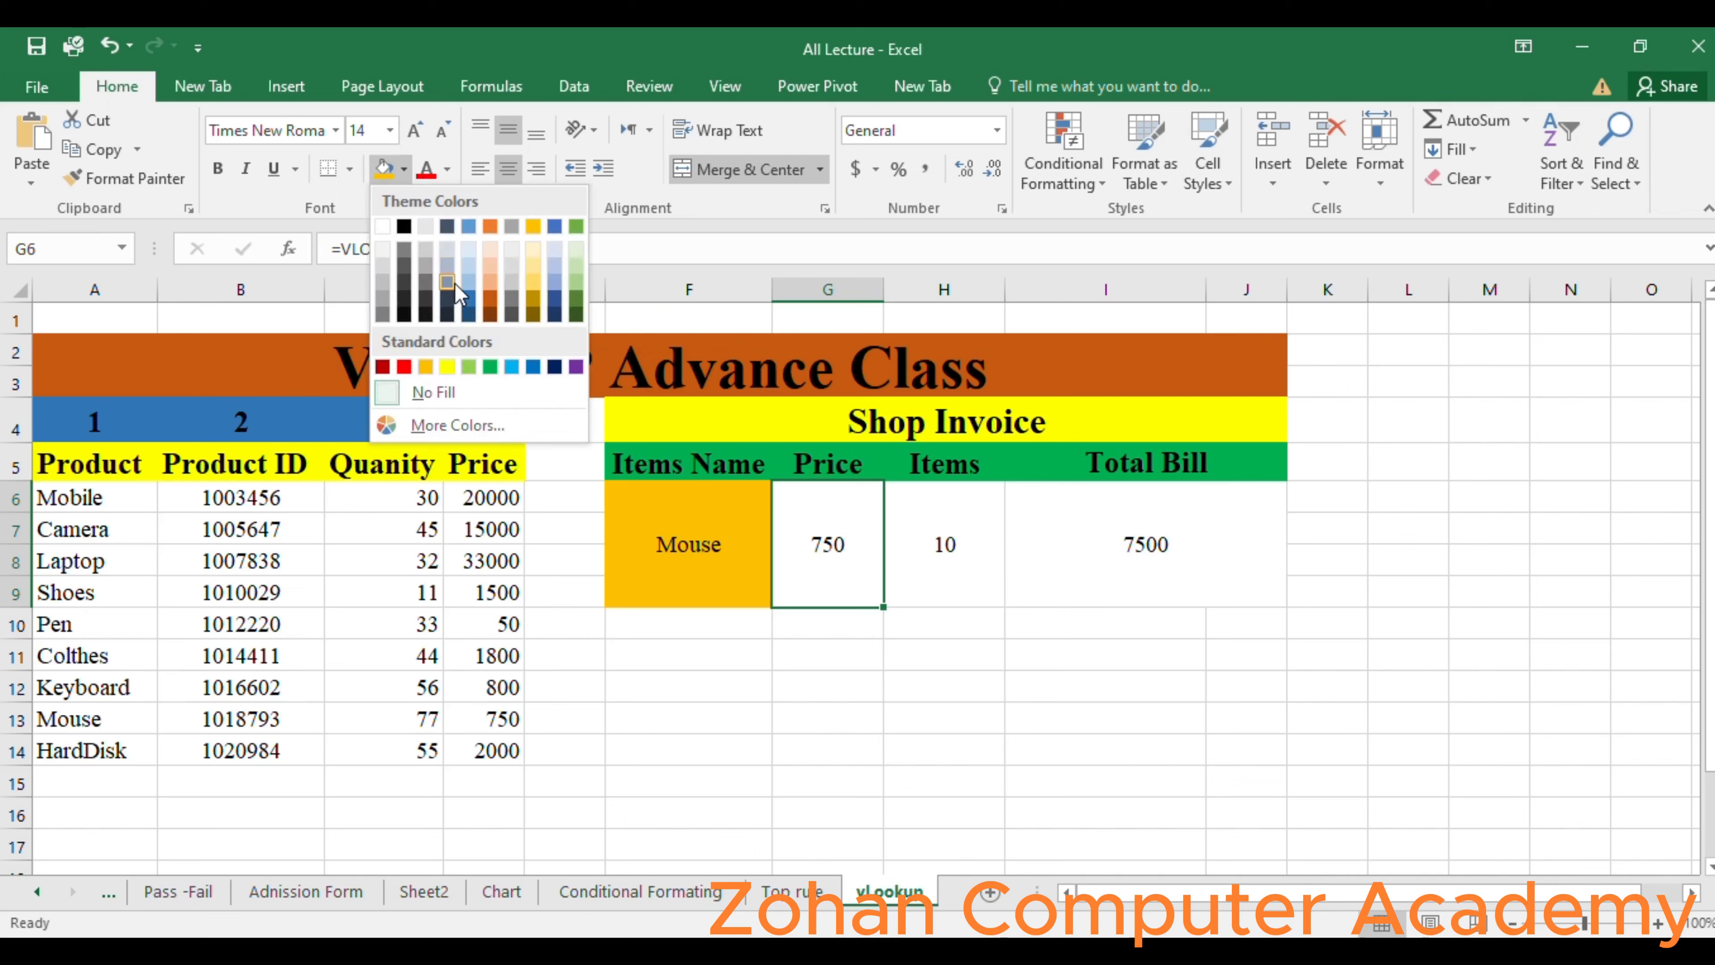
{"action": "left_click", "coordinate": [485, 366]}
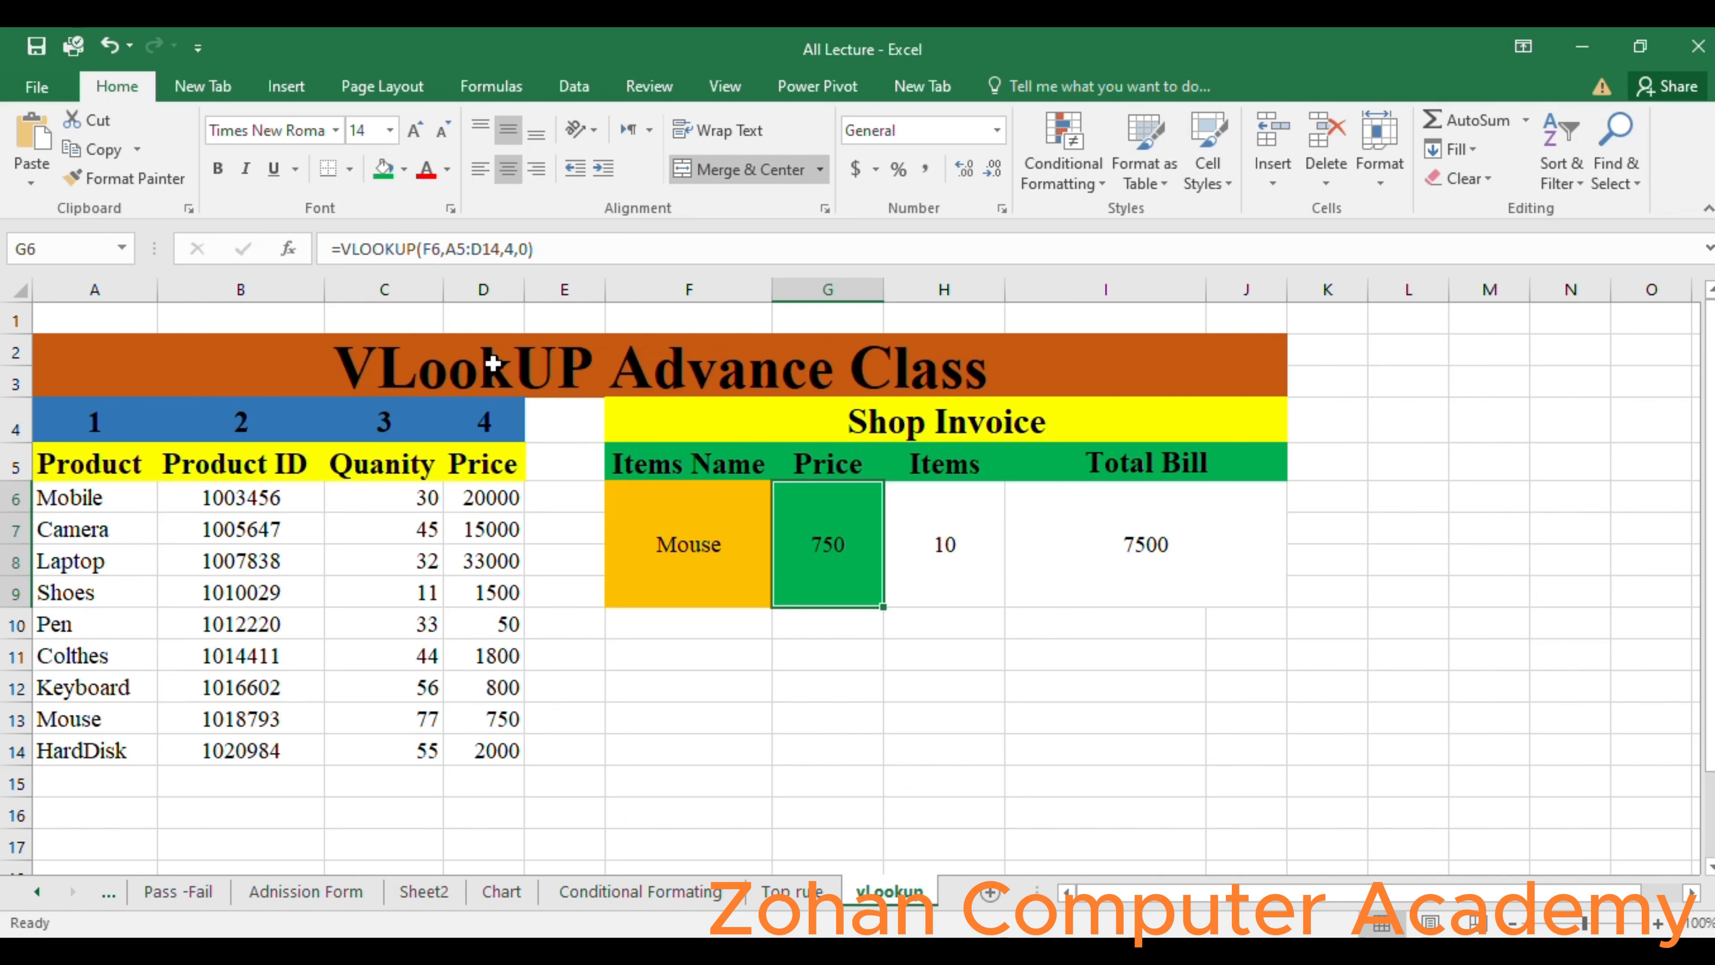
Fill the invoice's item count cell H6 with blue.
{"action": "left_click", "coordinate": [955, 539]}
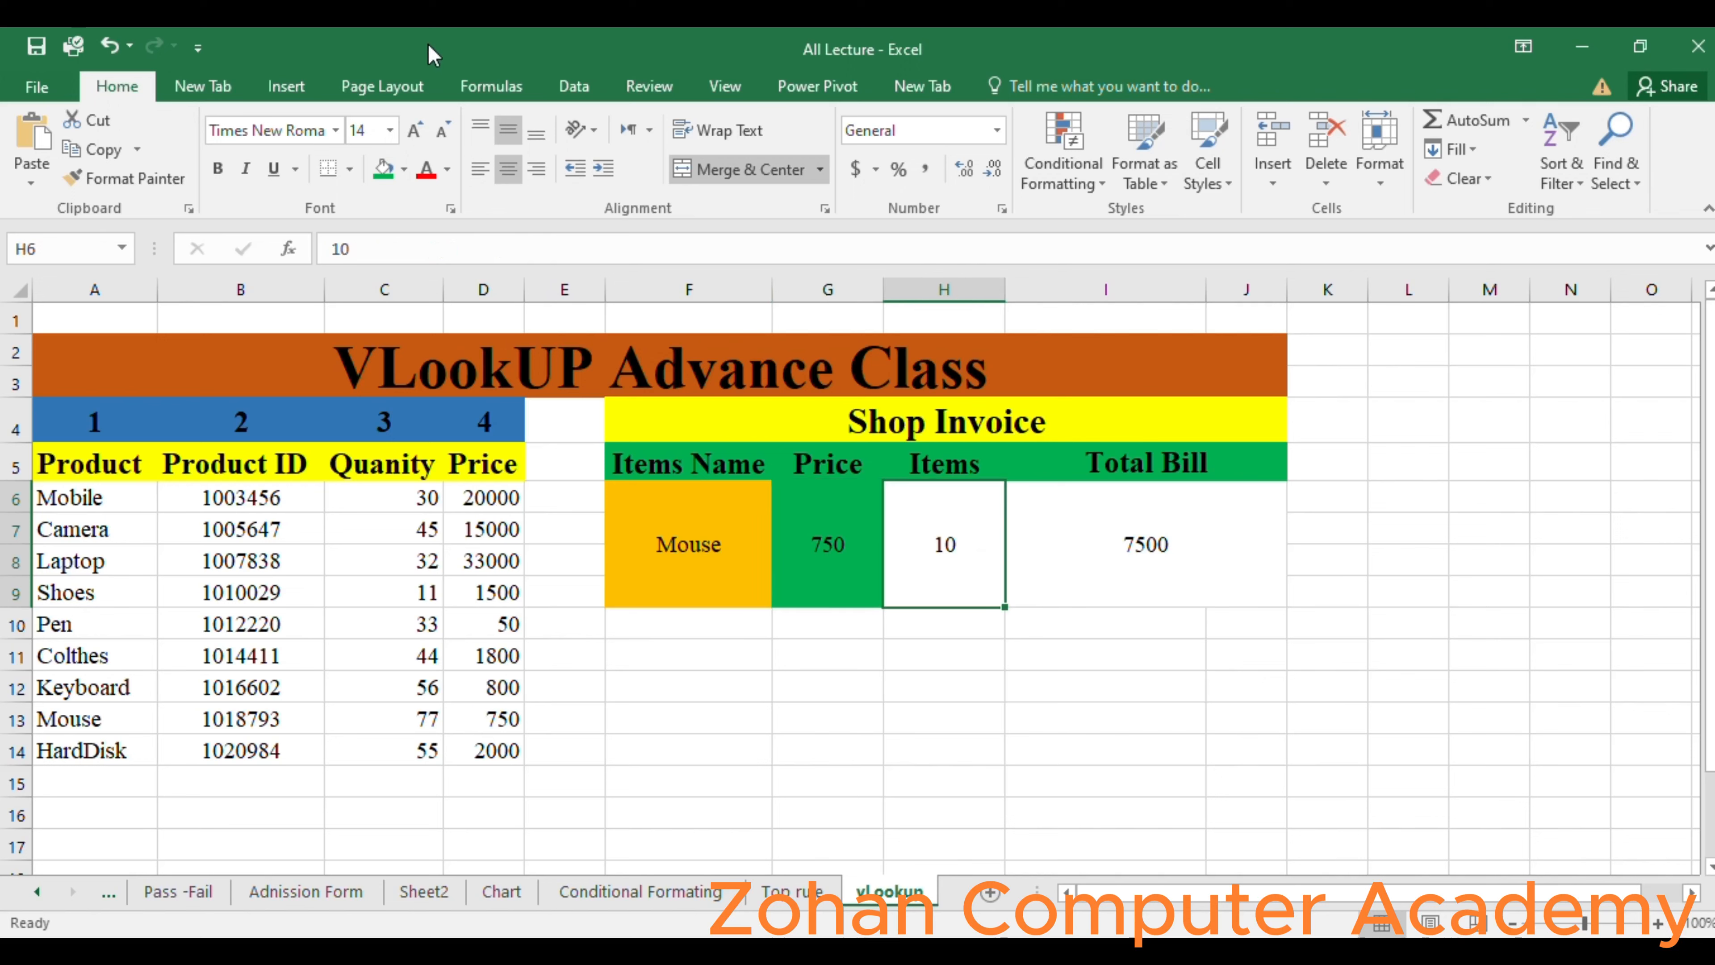
{"action": "left_click", "coordinate": [404, 170]}
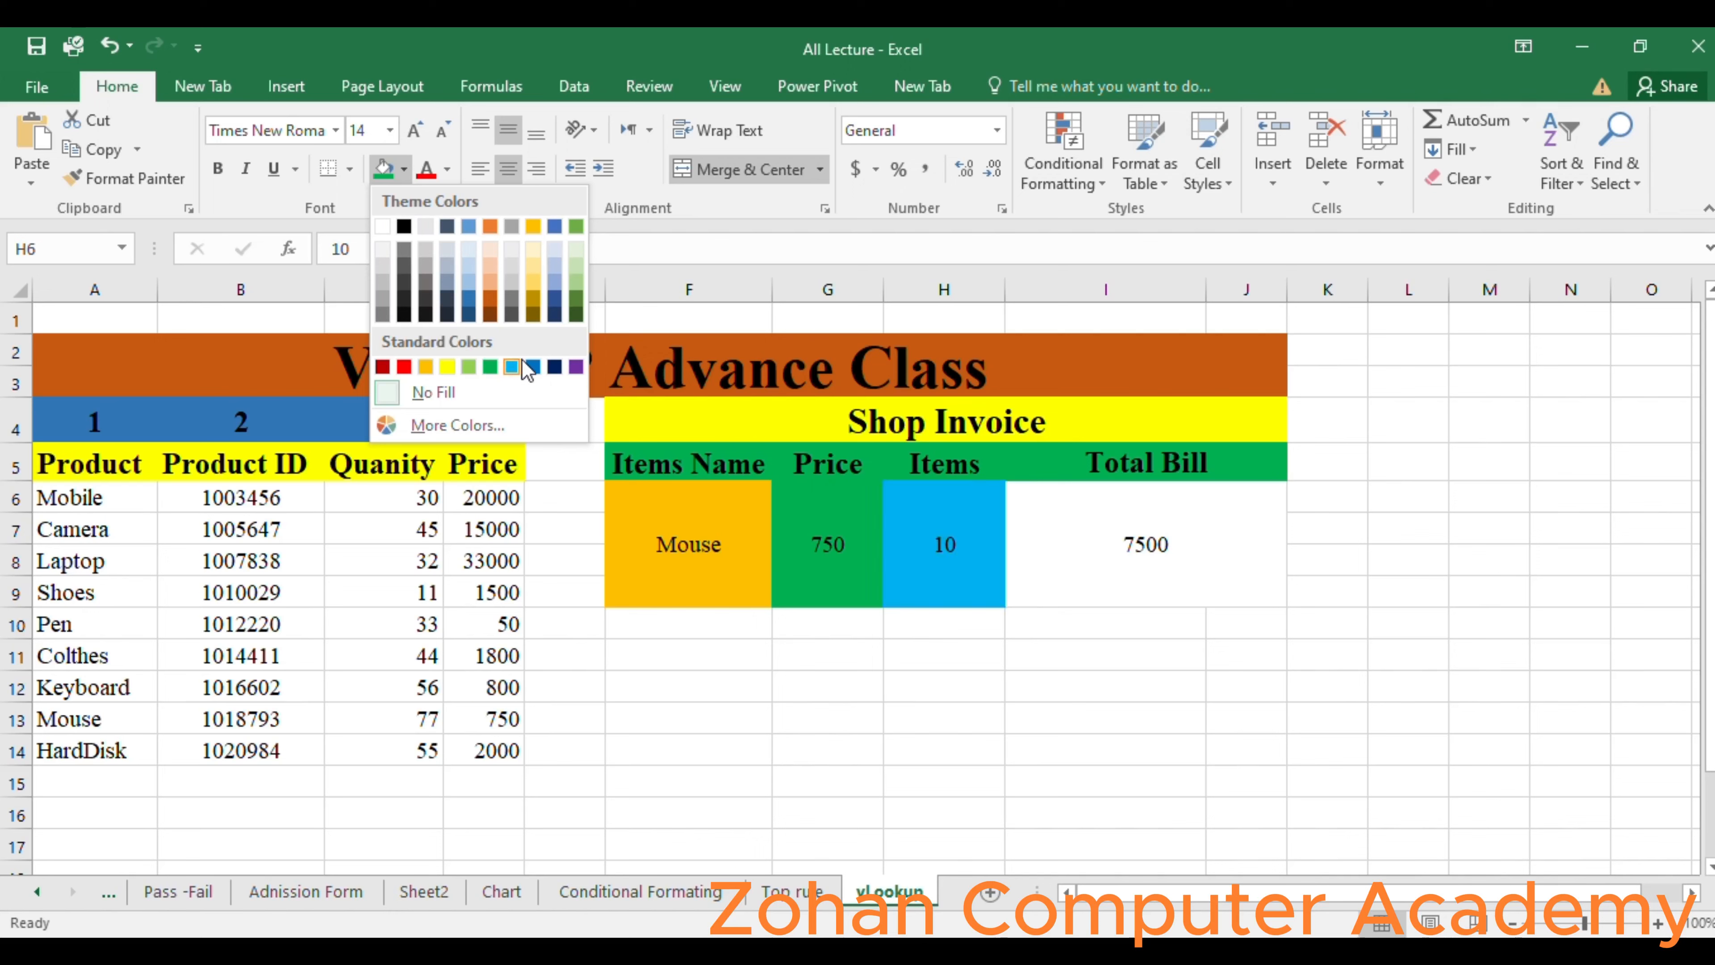
{"action": "left_click", "coordinate": [537, 370]}
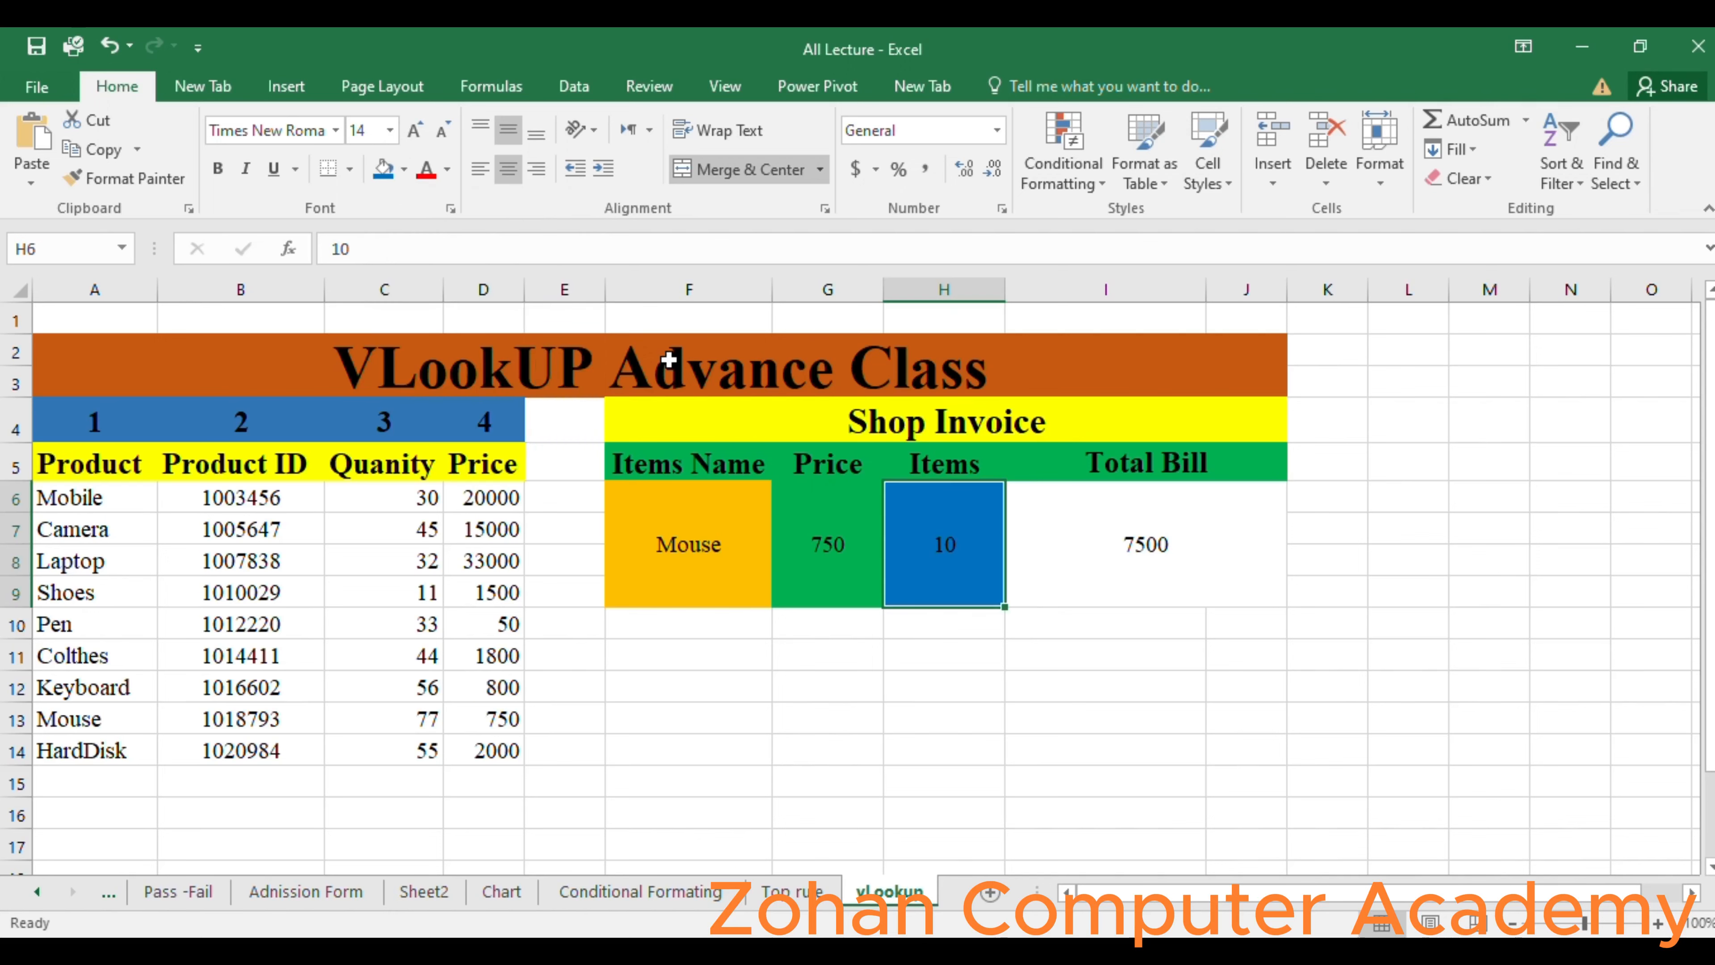
Try blue and light green fills on the Total Bill amount in I6, settling on yellow.
{"action": "left_click", "coordinate": [1094, 520]}
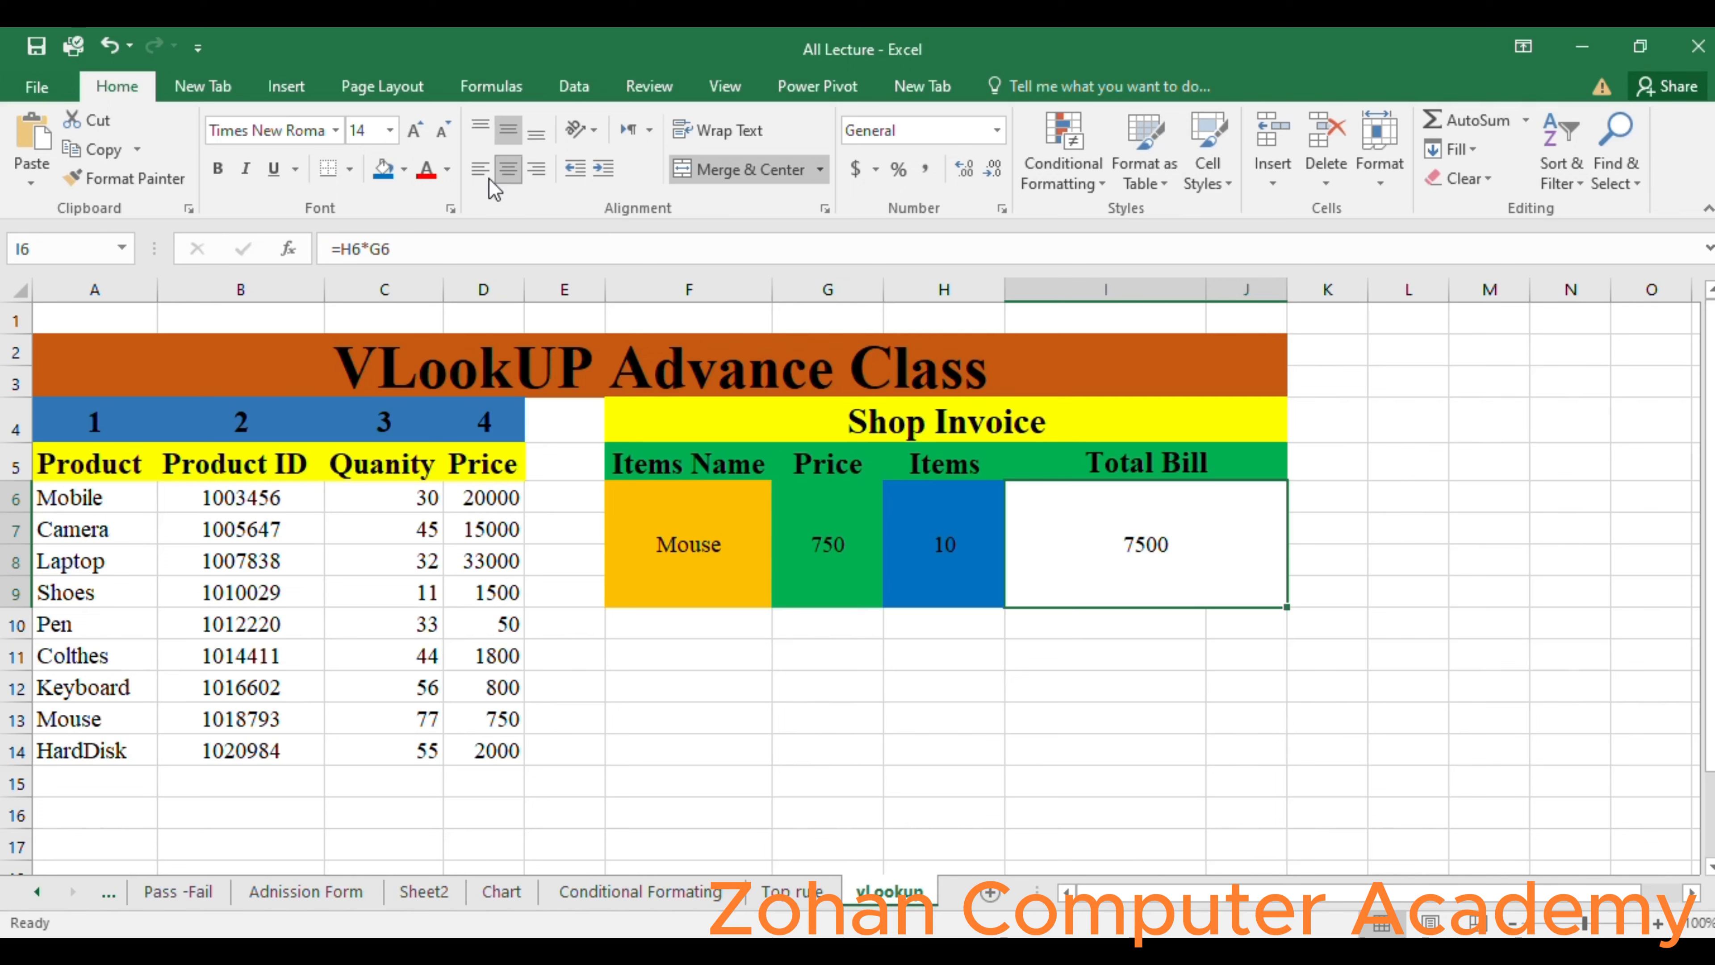
{"action": "left_click", "coordinate": [389, 168]}
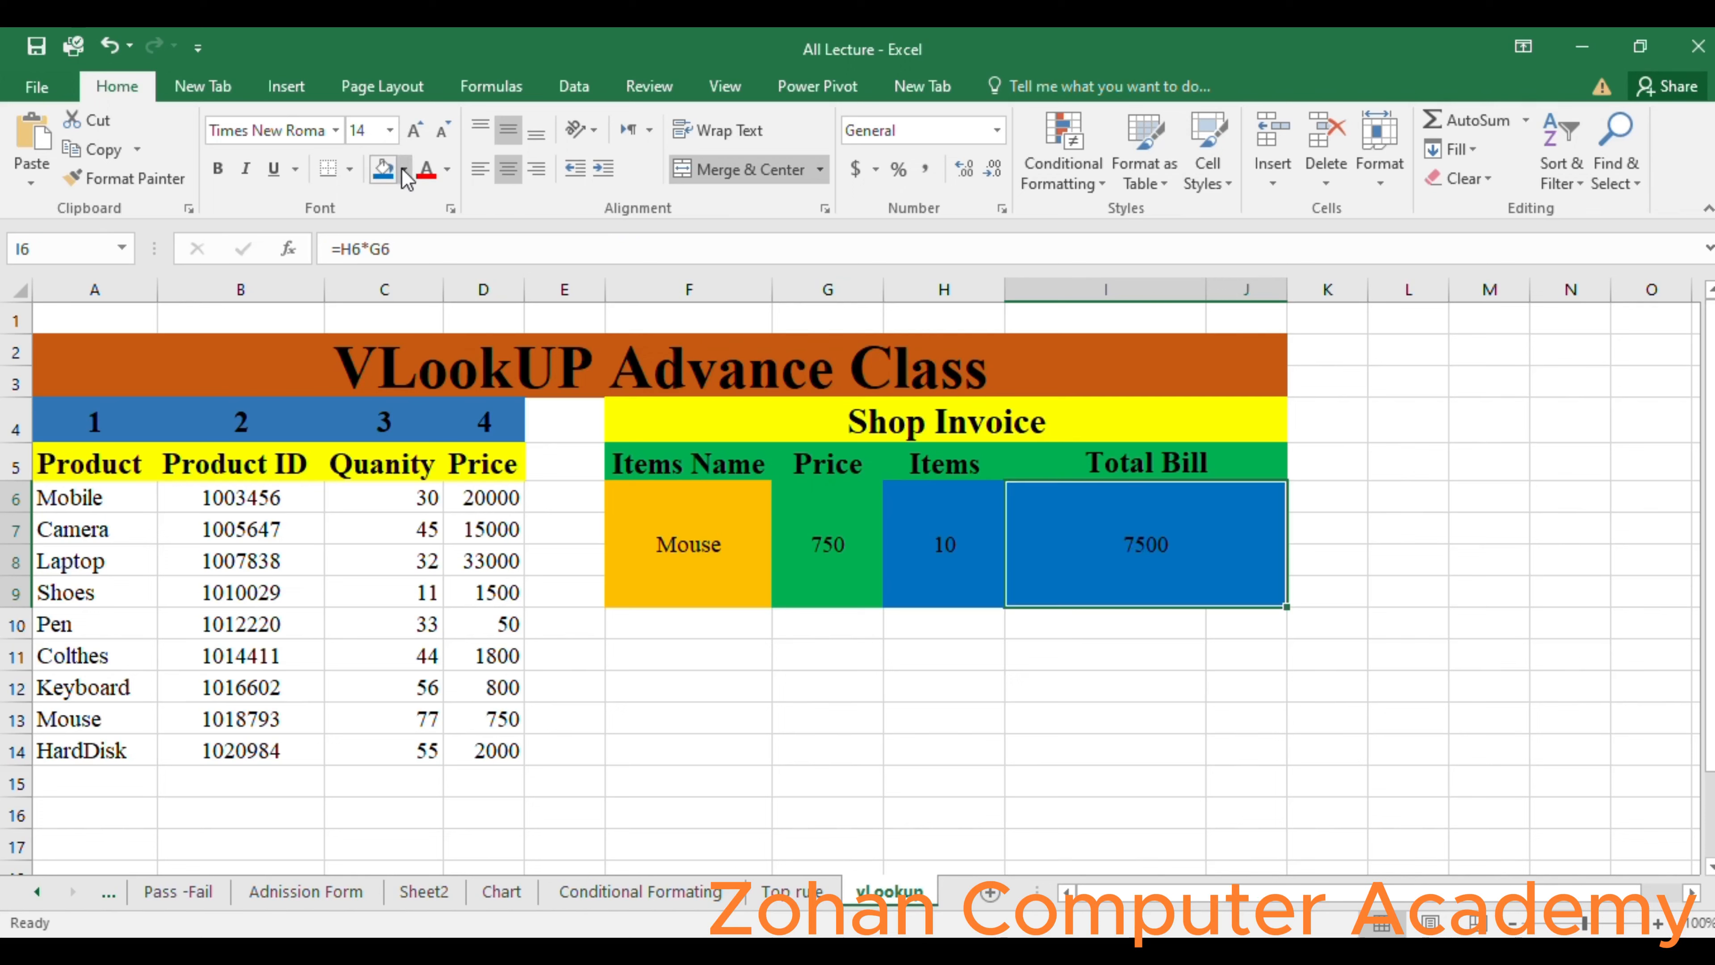
{"action": "left_click", "coordinate": [404, 170]}
{"action": "left_click", "coordinate": [460, 366]}
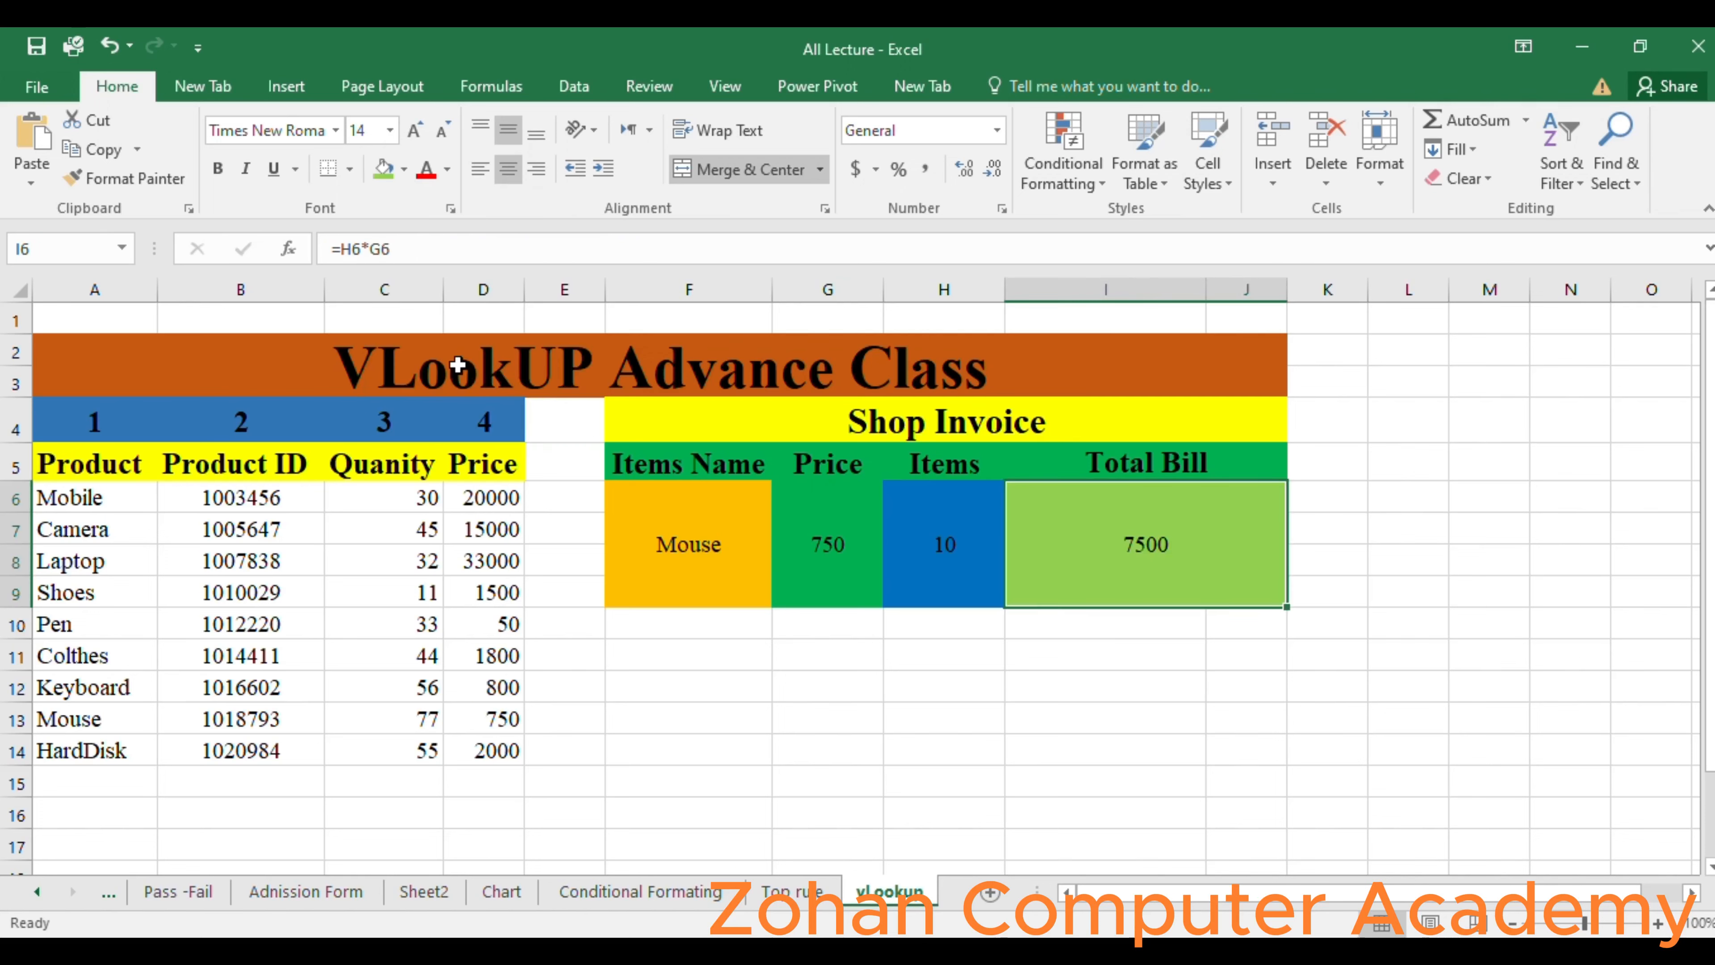
{"action": "left_click", "coordinate": [404, 172]}
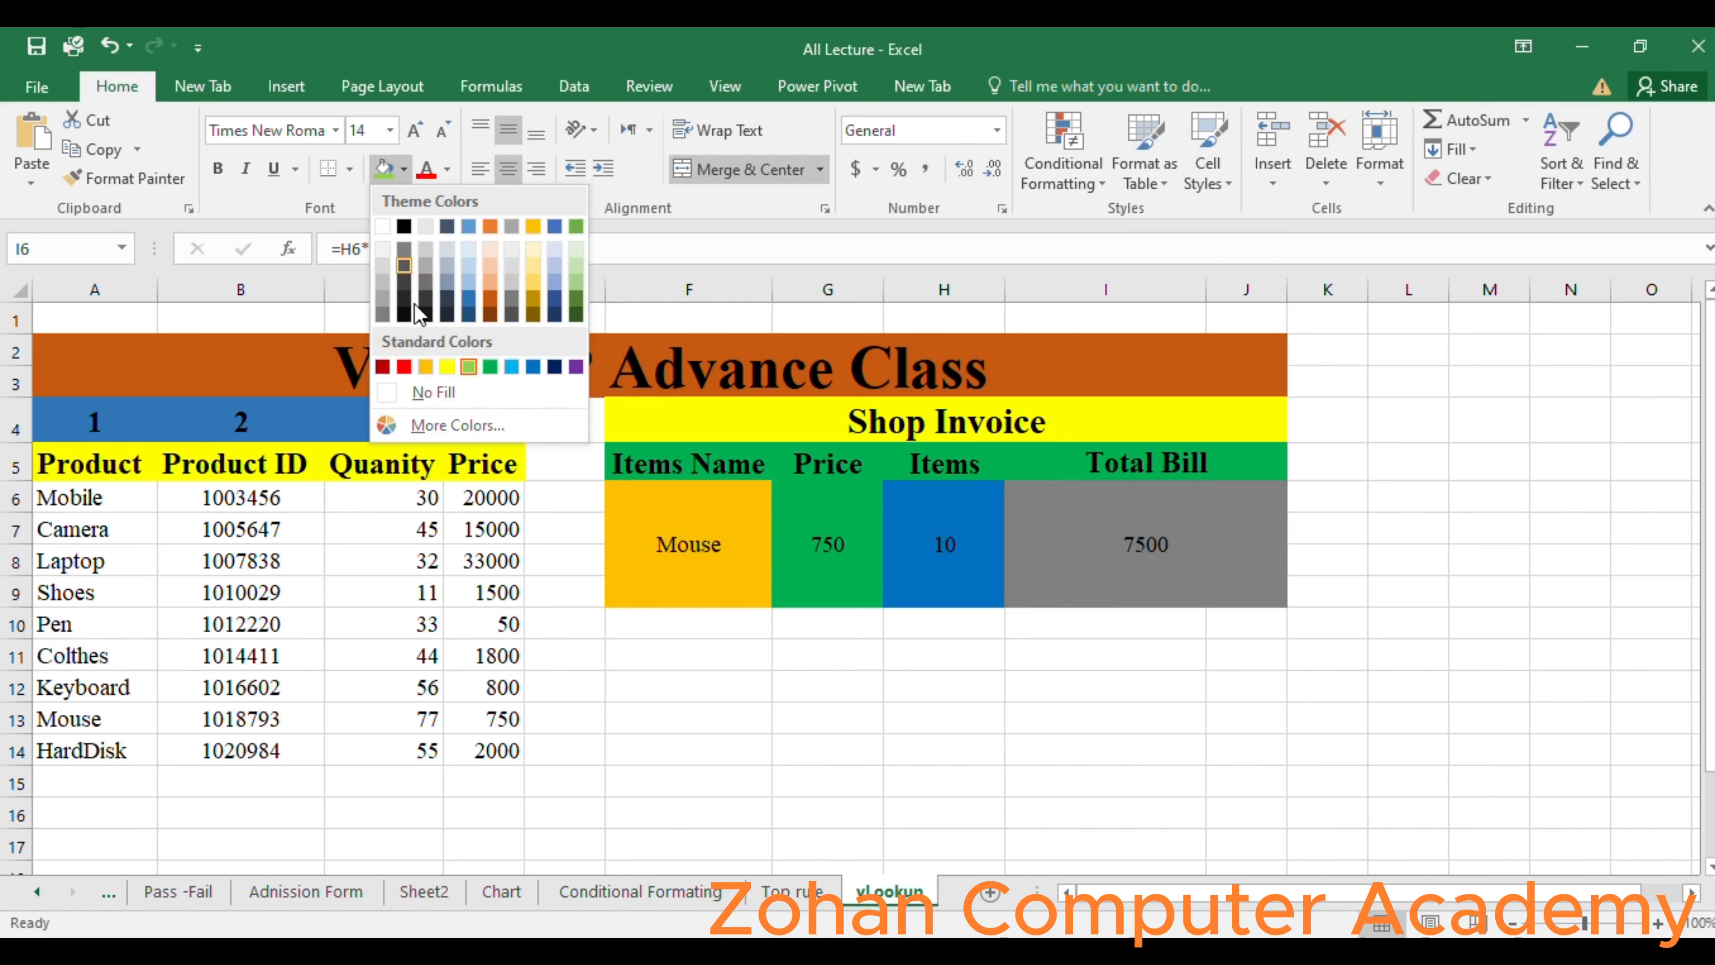
{"action": "left_click", "coordinate": [443, 366]}
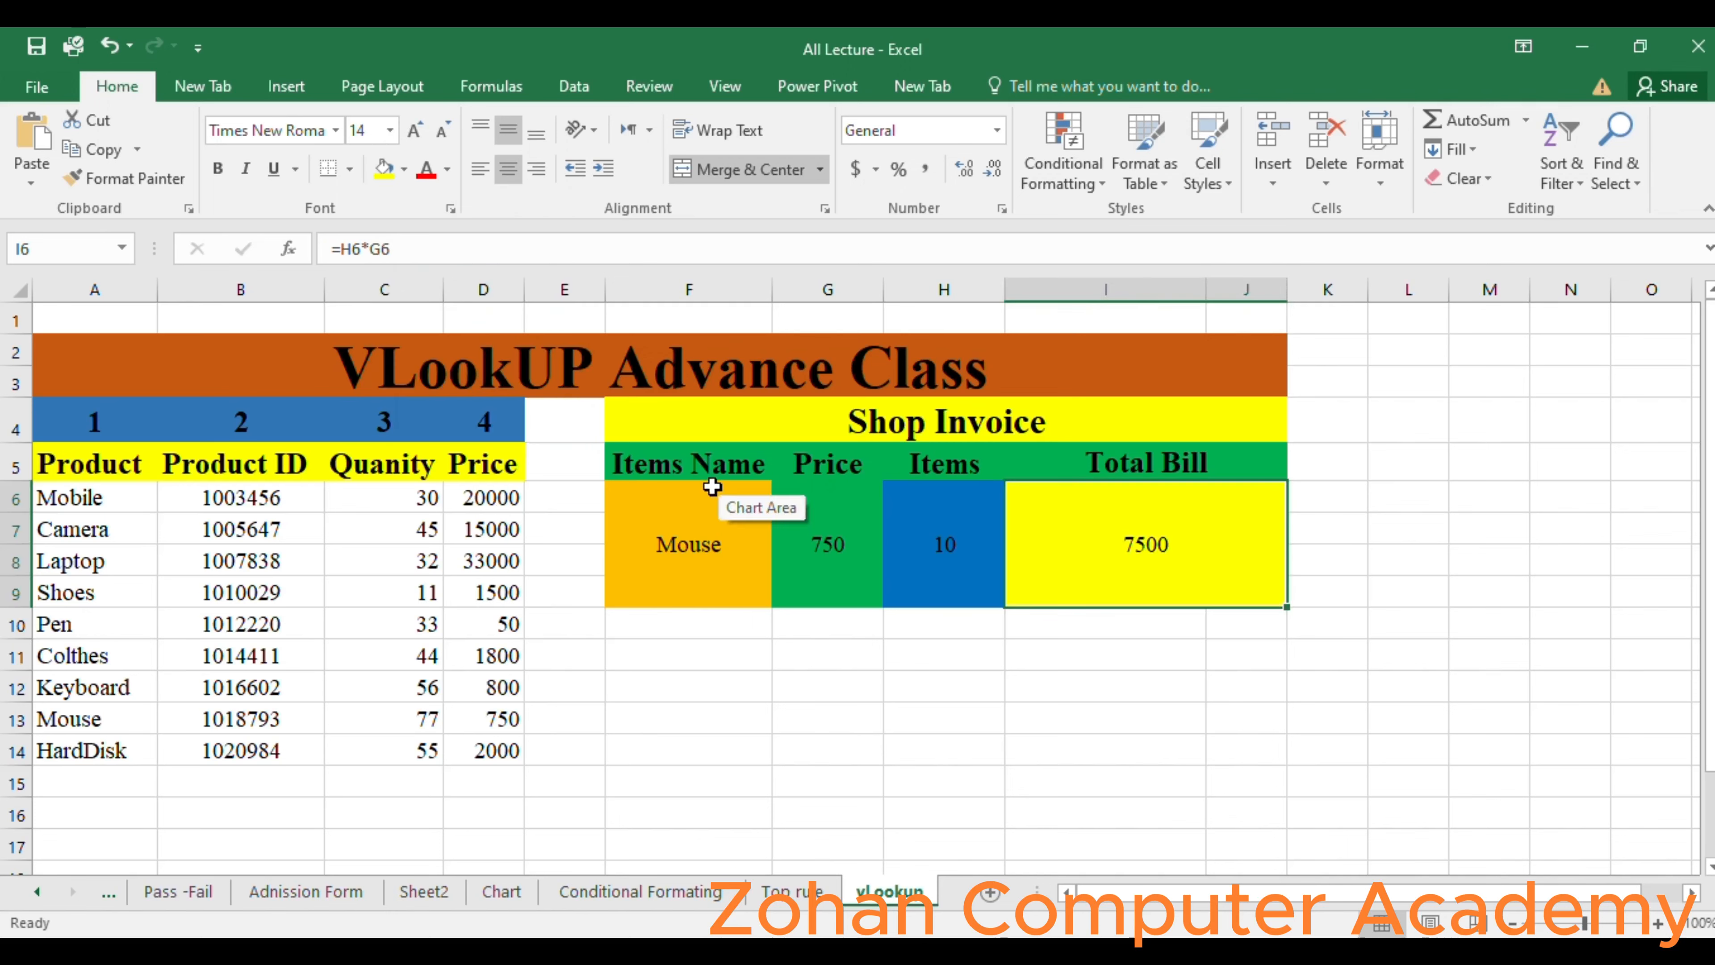
Recolour the invoice header row from Items Name to Total Bill with a light blue fill.
{"action": "left_click_drag", "start_coordinate": [669, 461], "coordinate": [1145, 447]}
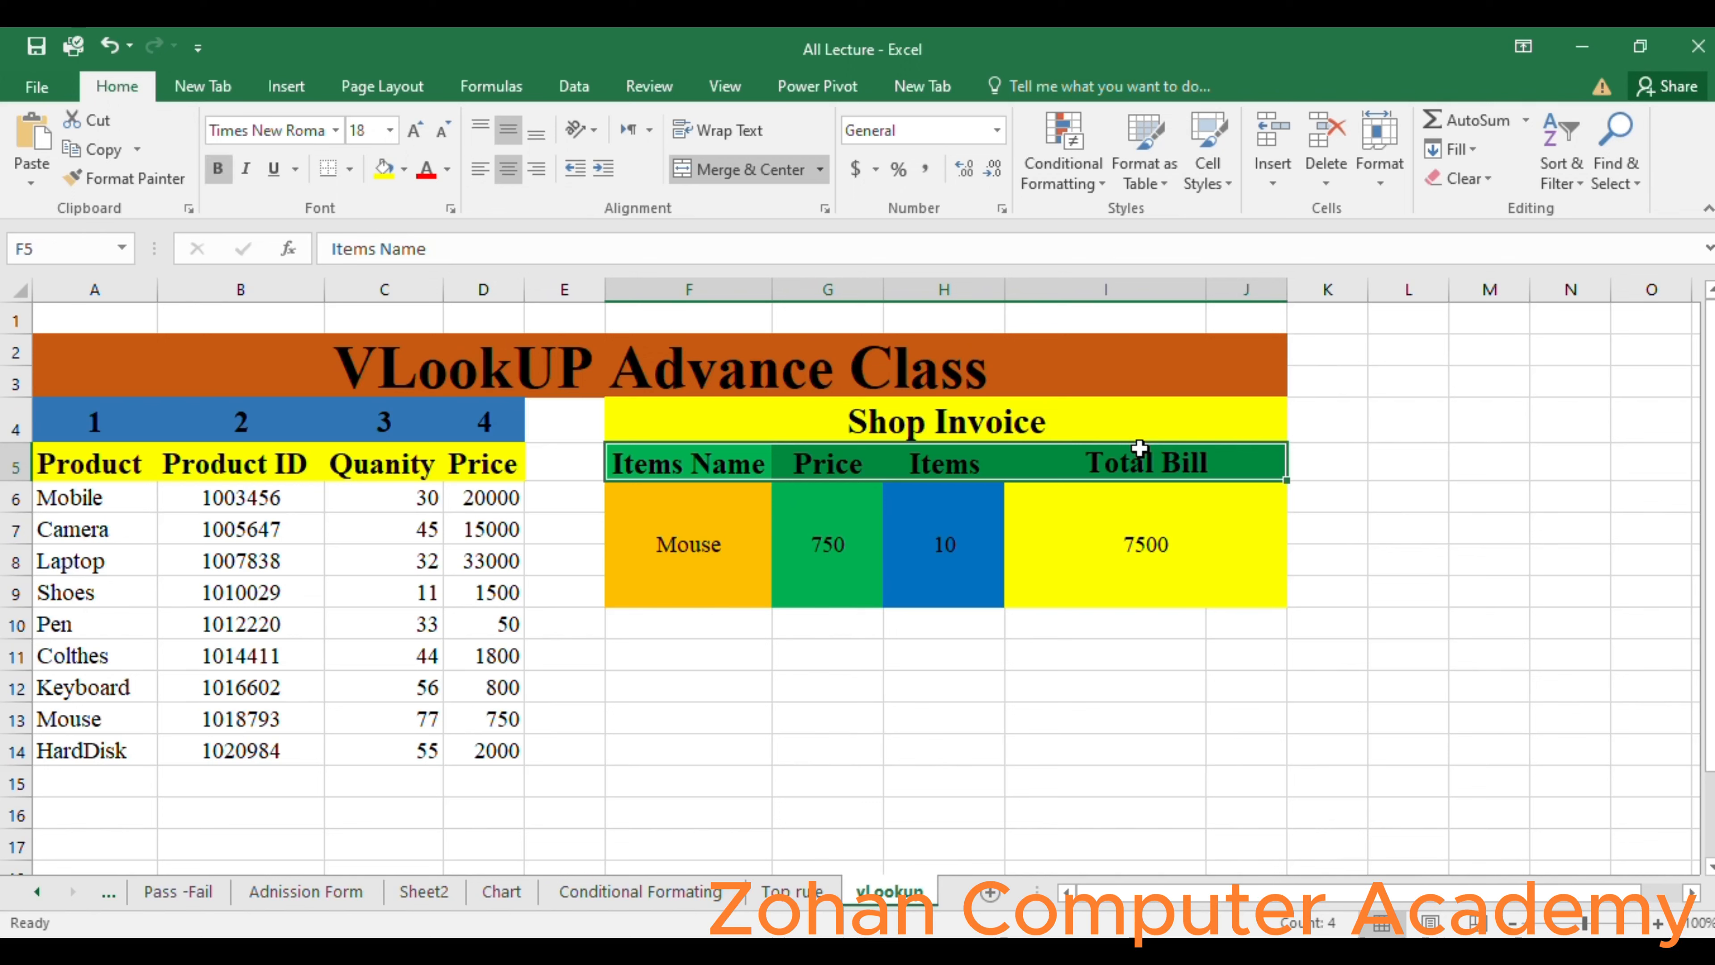
{"action": "left_click", "coordinate": [403, 170]}
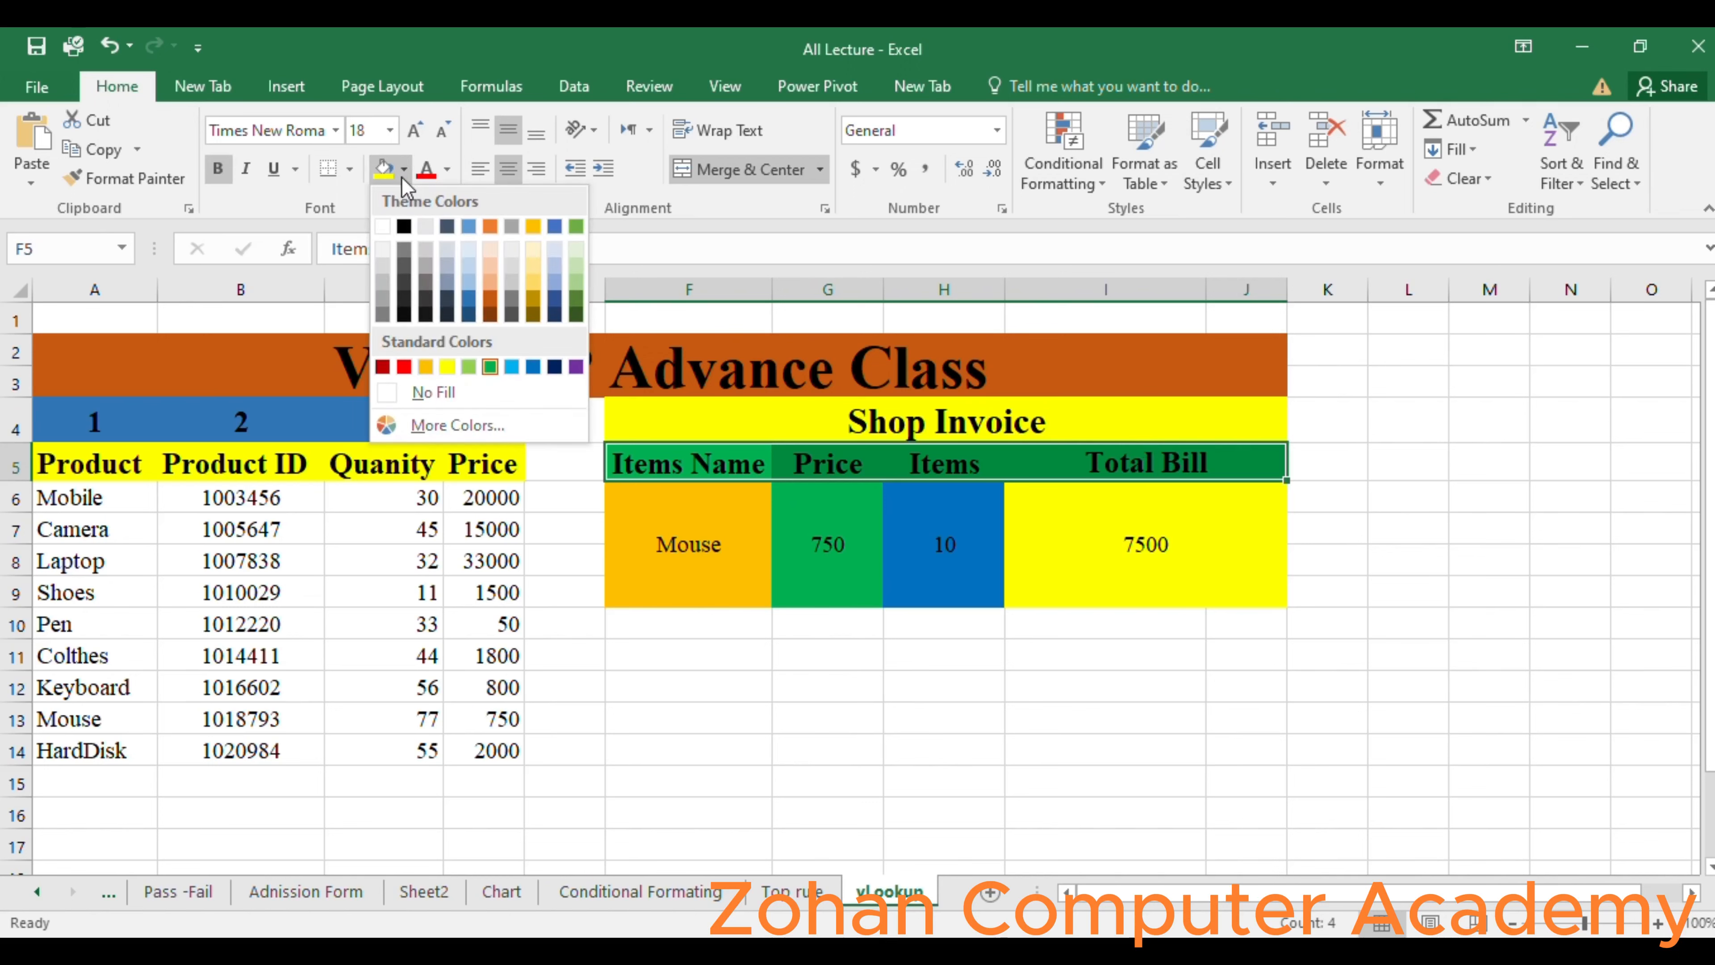
{"action": "left_click", "coordinate": [471, 275]}
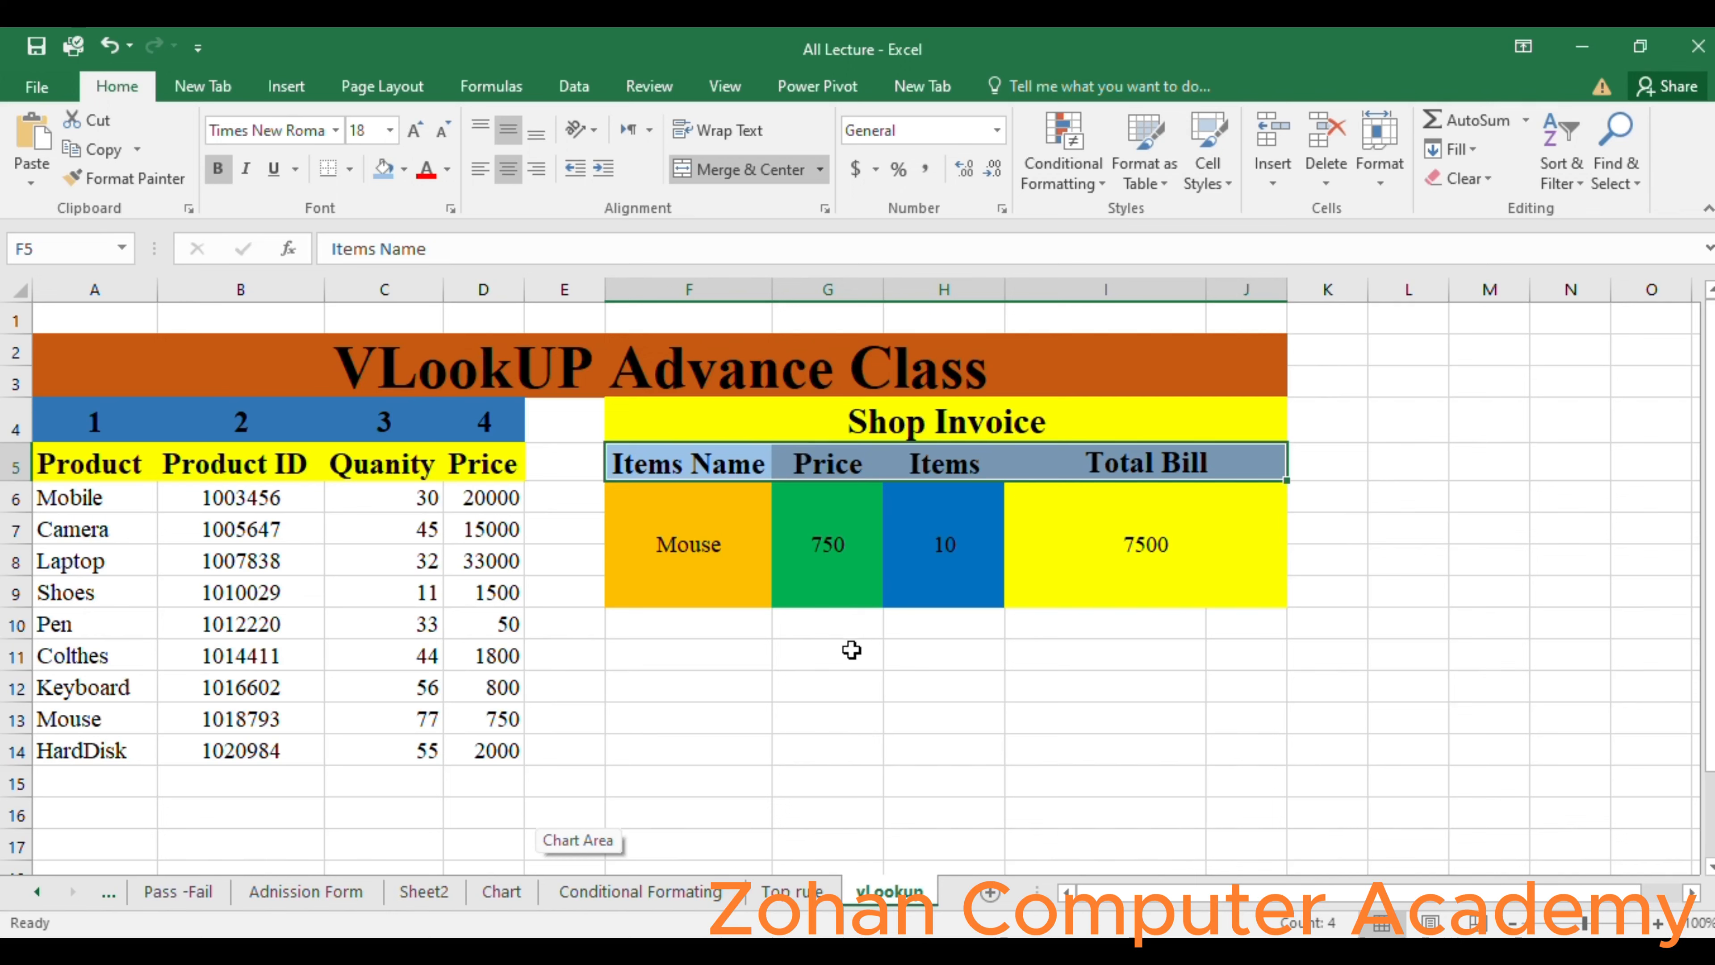
Make the invoice values from the item name in F6 to the total in I6 bold.
{"action": "left_click", "coordinate": [702, 551]}
{"action": "left_click_drag", "start_coordinate": [702, 551], "coordinate": [1199, 568]}
{"action": "key", "text": "ctrl+b"}
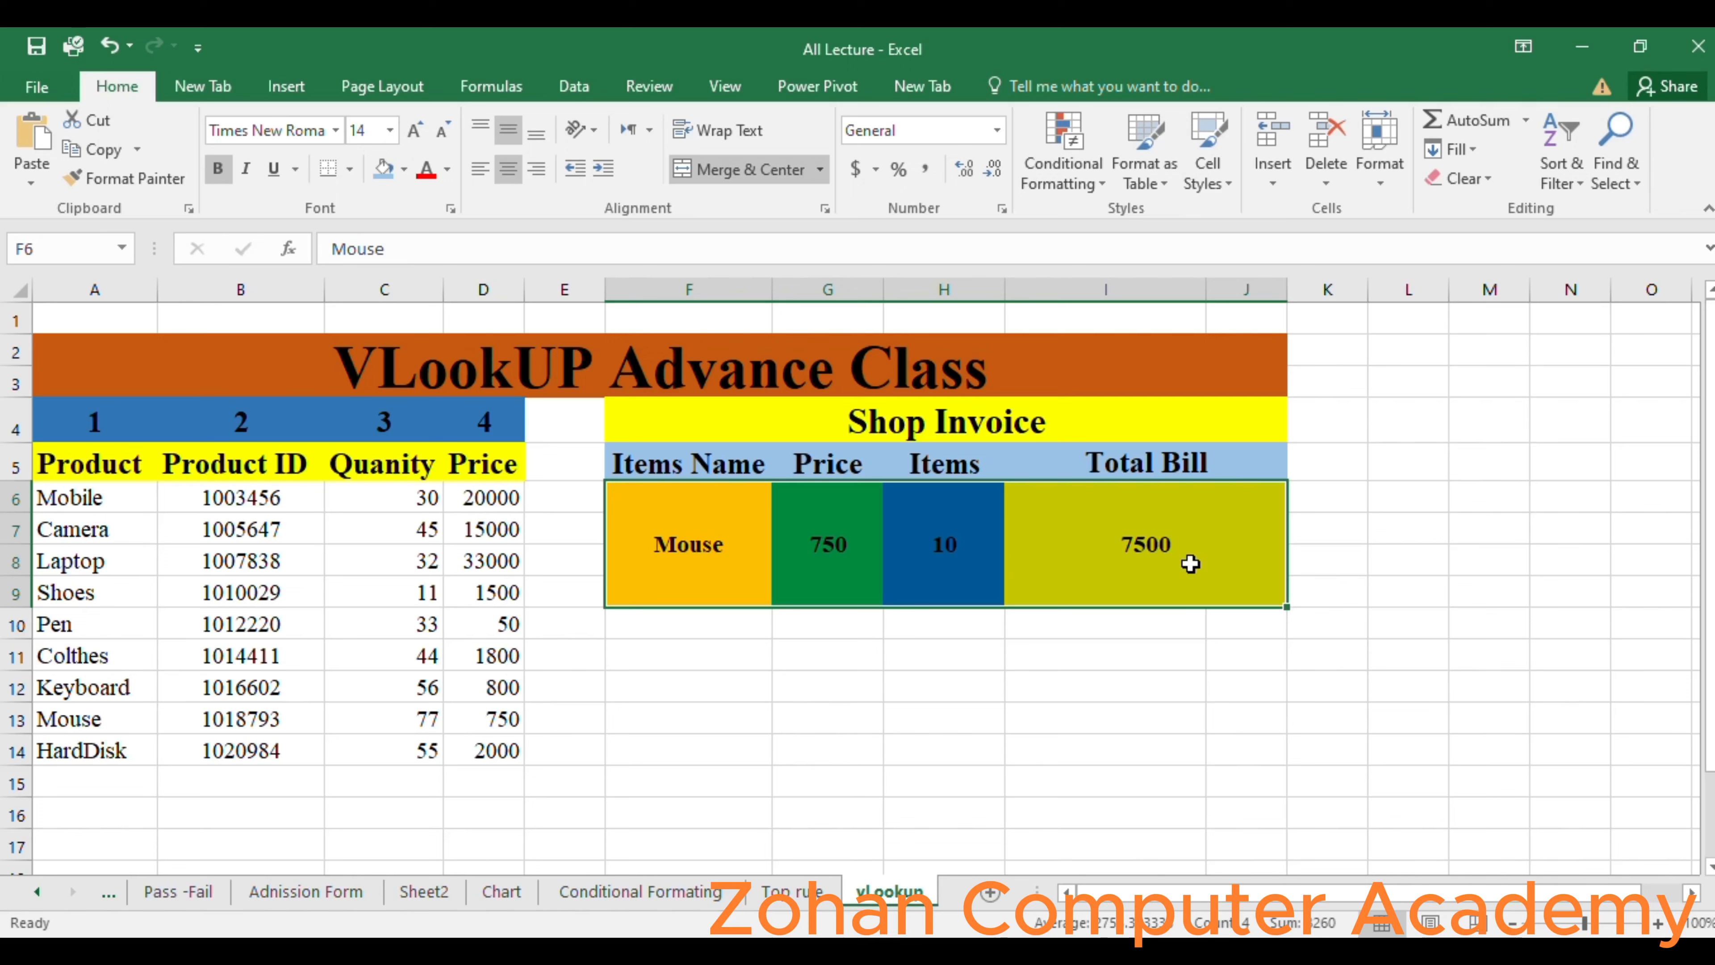
Set the font size of the invoice values from the item name in F6 to the total in I6 to 22.
{"action": "left_click", "coordinate": [389, 129]}
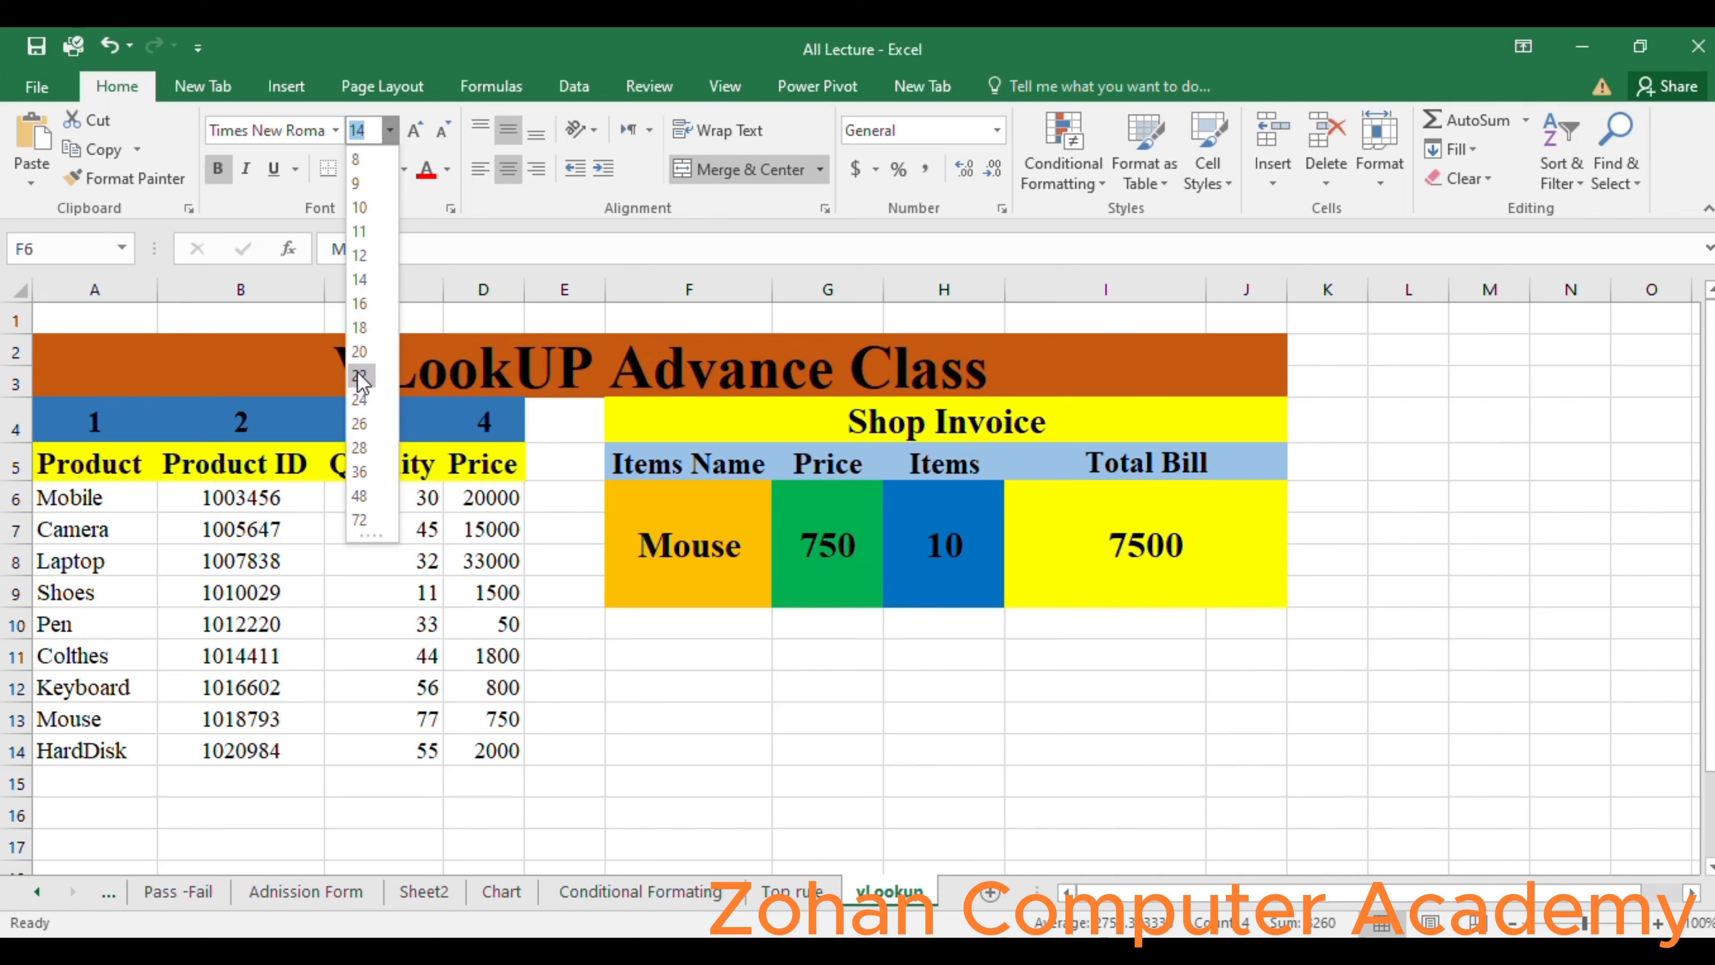
{"action": "left_click", "coordinate": [372, 377]}
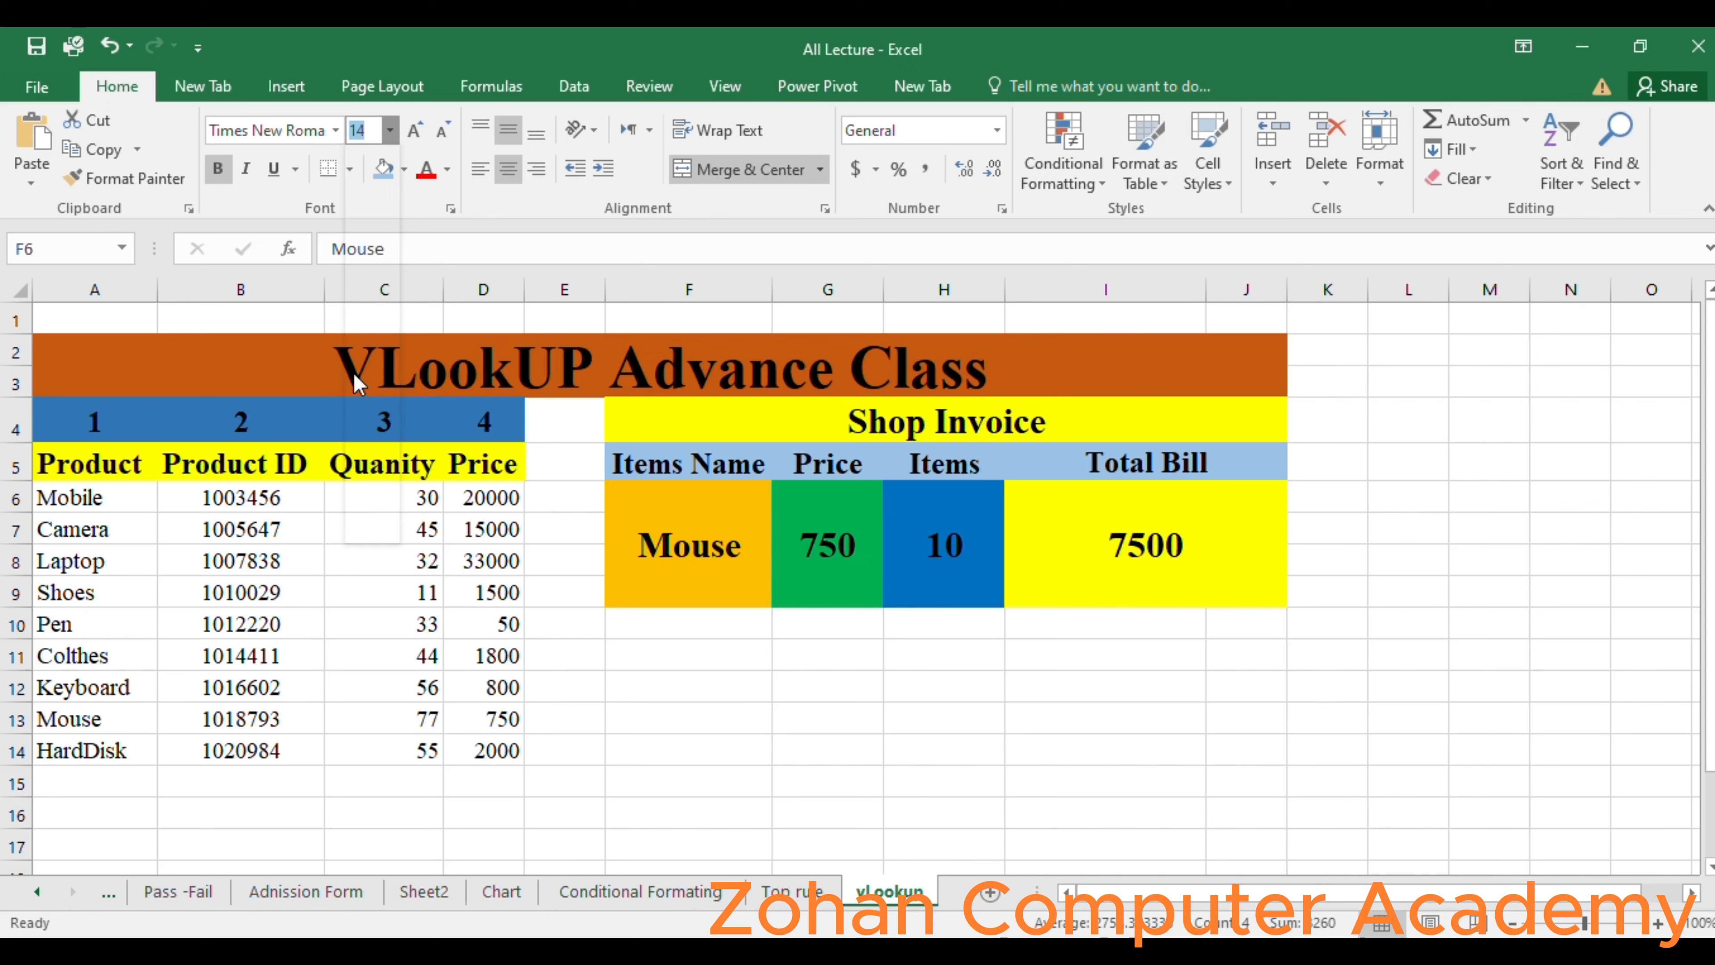
Replace the invoice's item name in F6 with Laptop.
{"action": "left_click", "coordinate": [701, 548]}
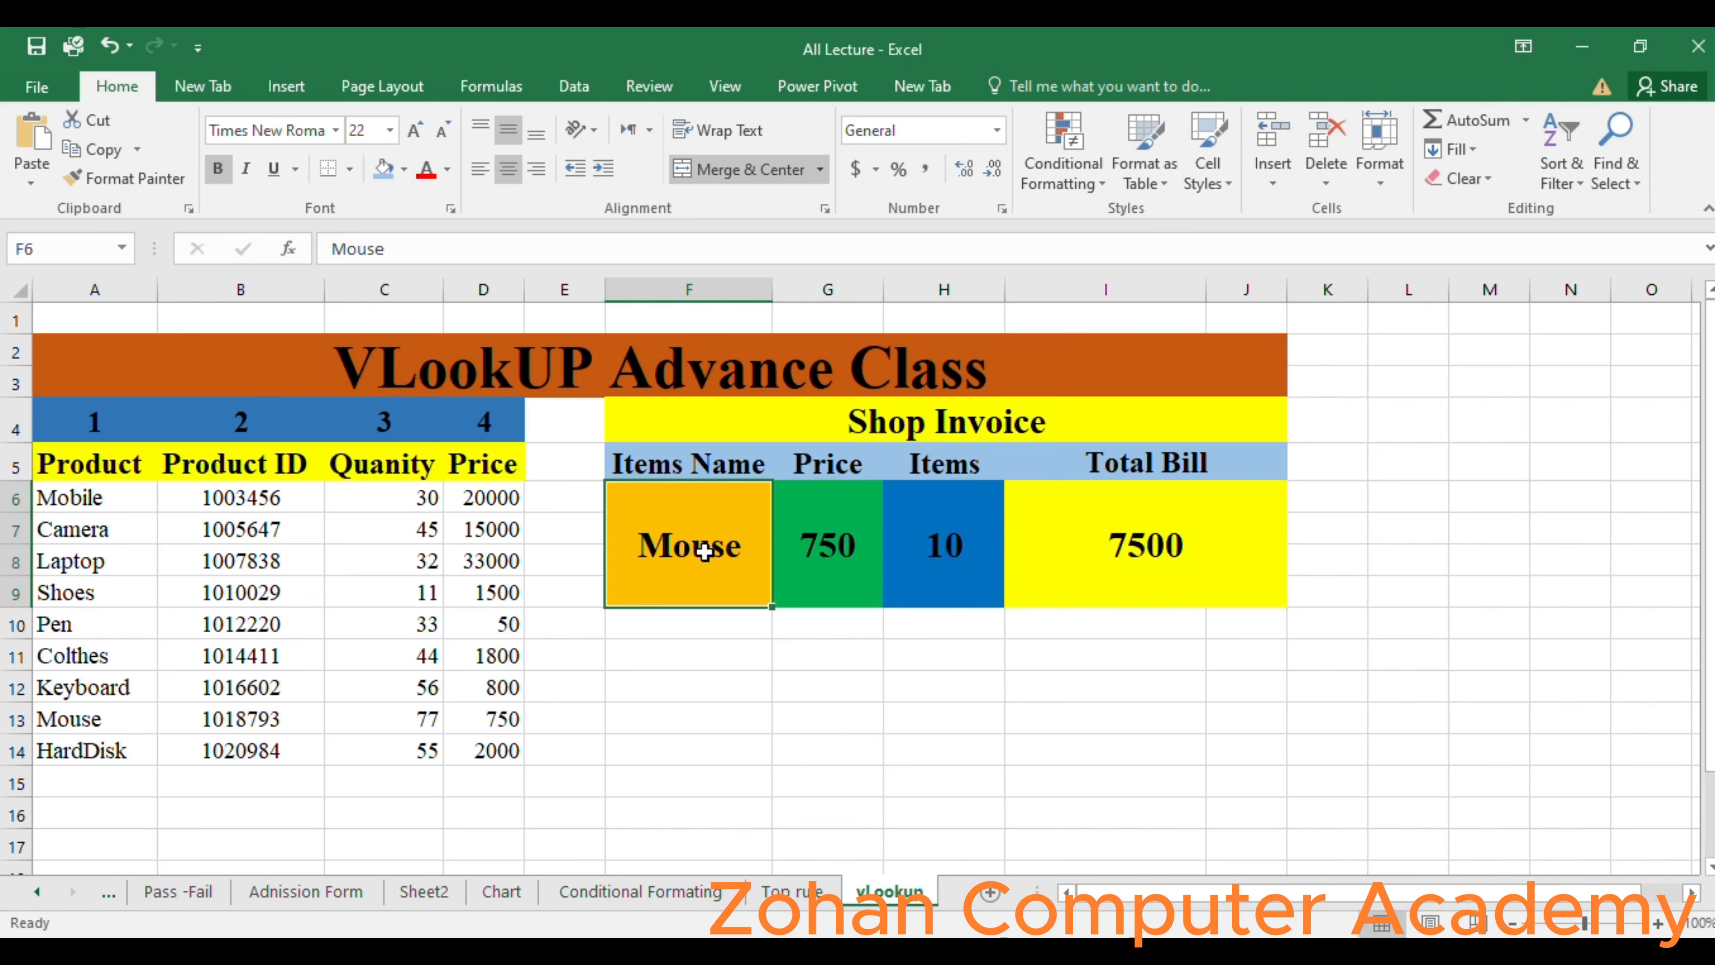
{"action": "double_click", "coordinate": [706, 551]}
{"action": "left_click_drag", "start_coordinate": [761, 553], "coordinate": [575, 542]}
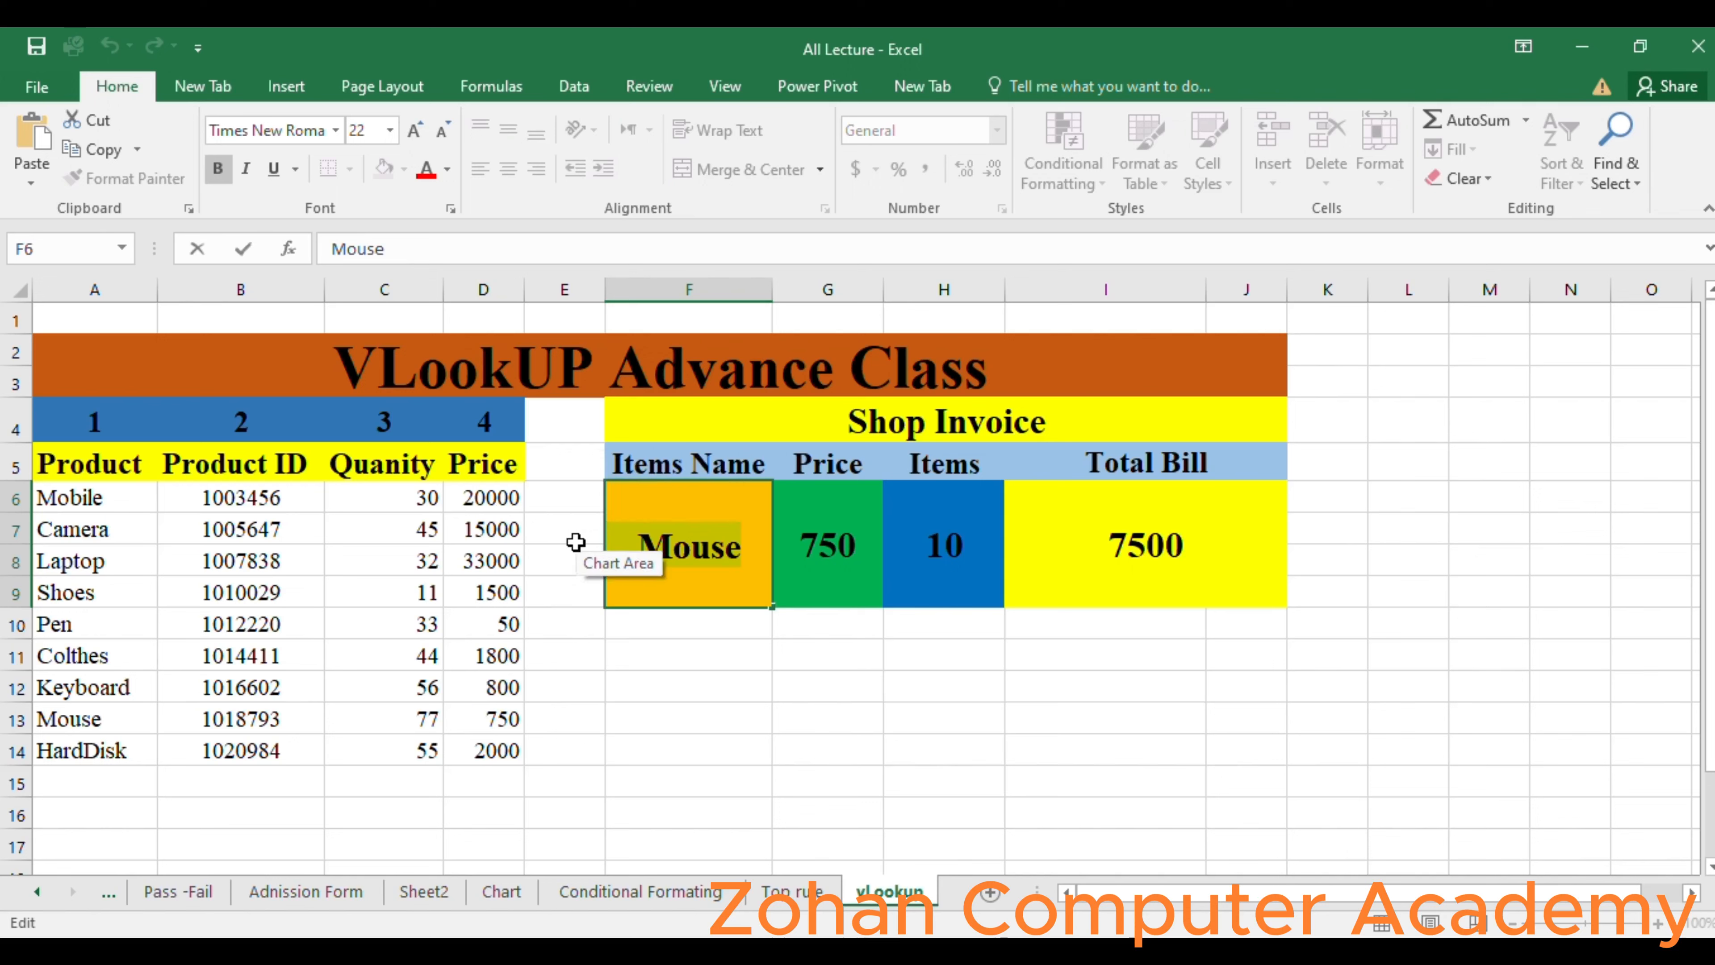
{"action": "type", "text": "L"}
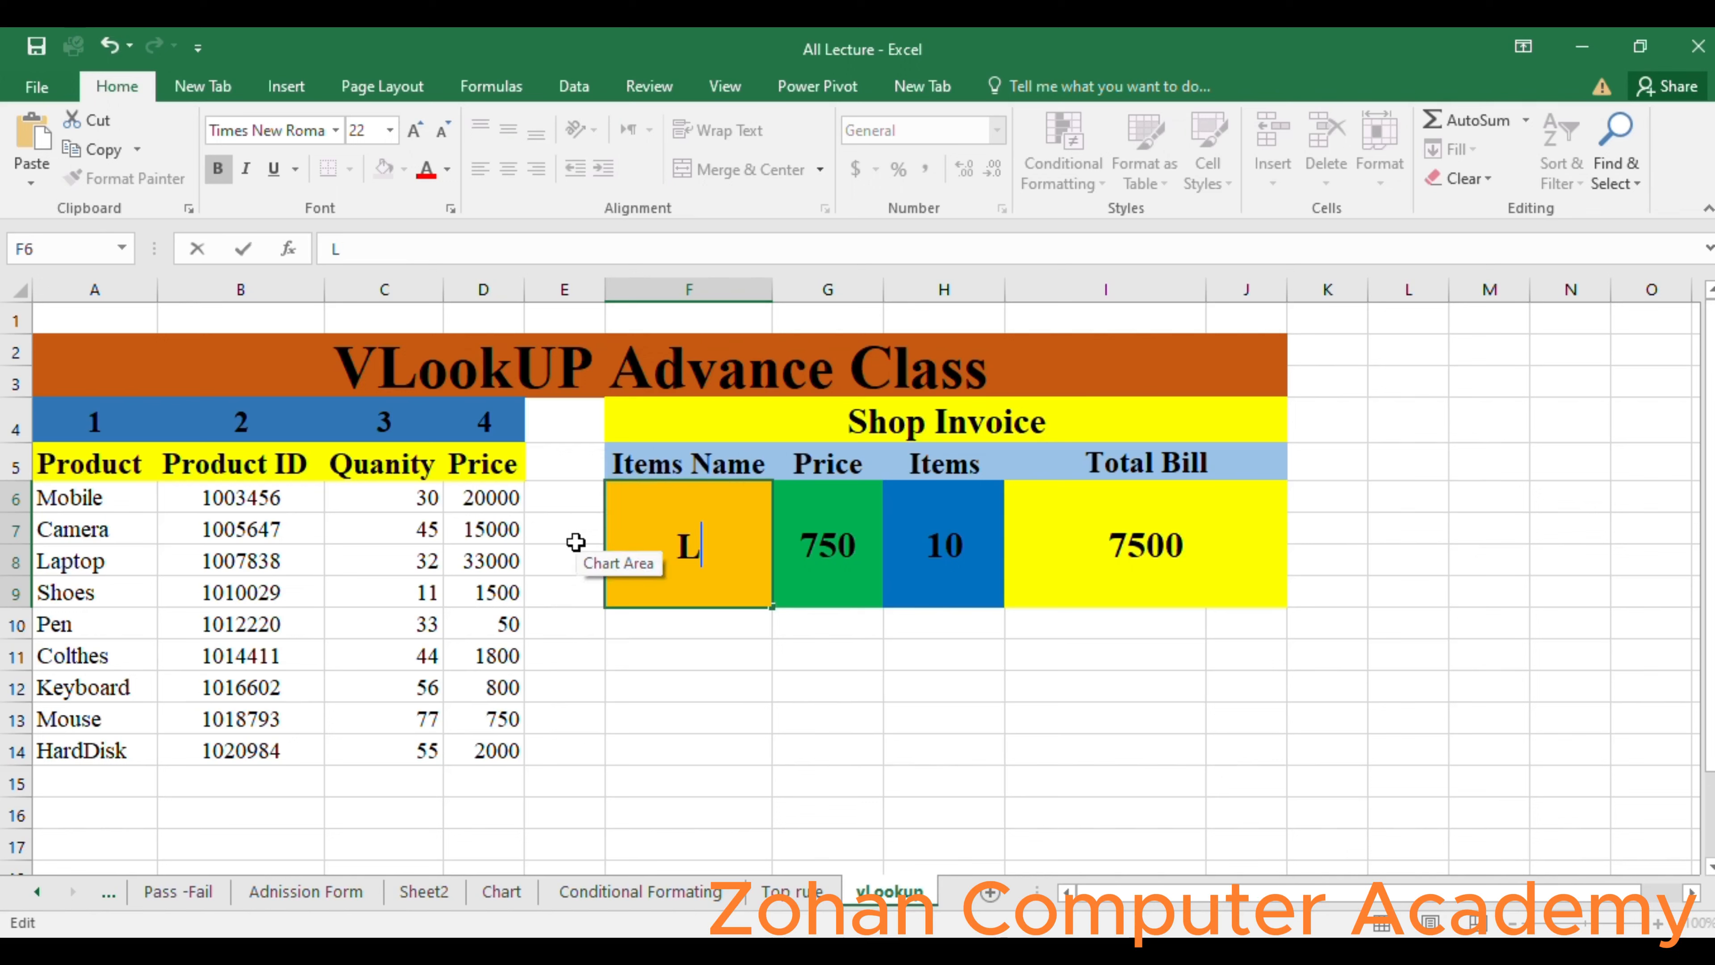
{"action": "type", "text": "aptop"}
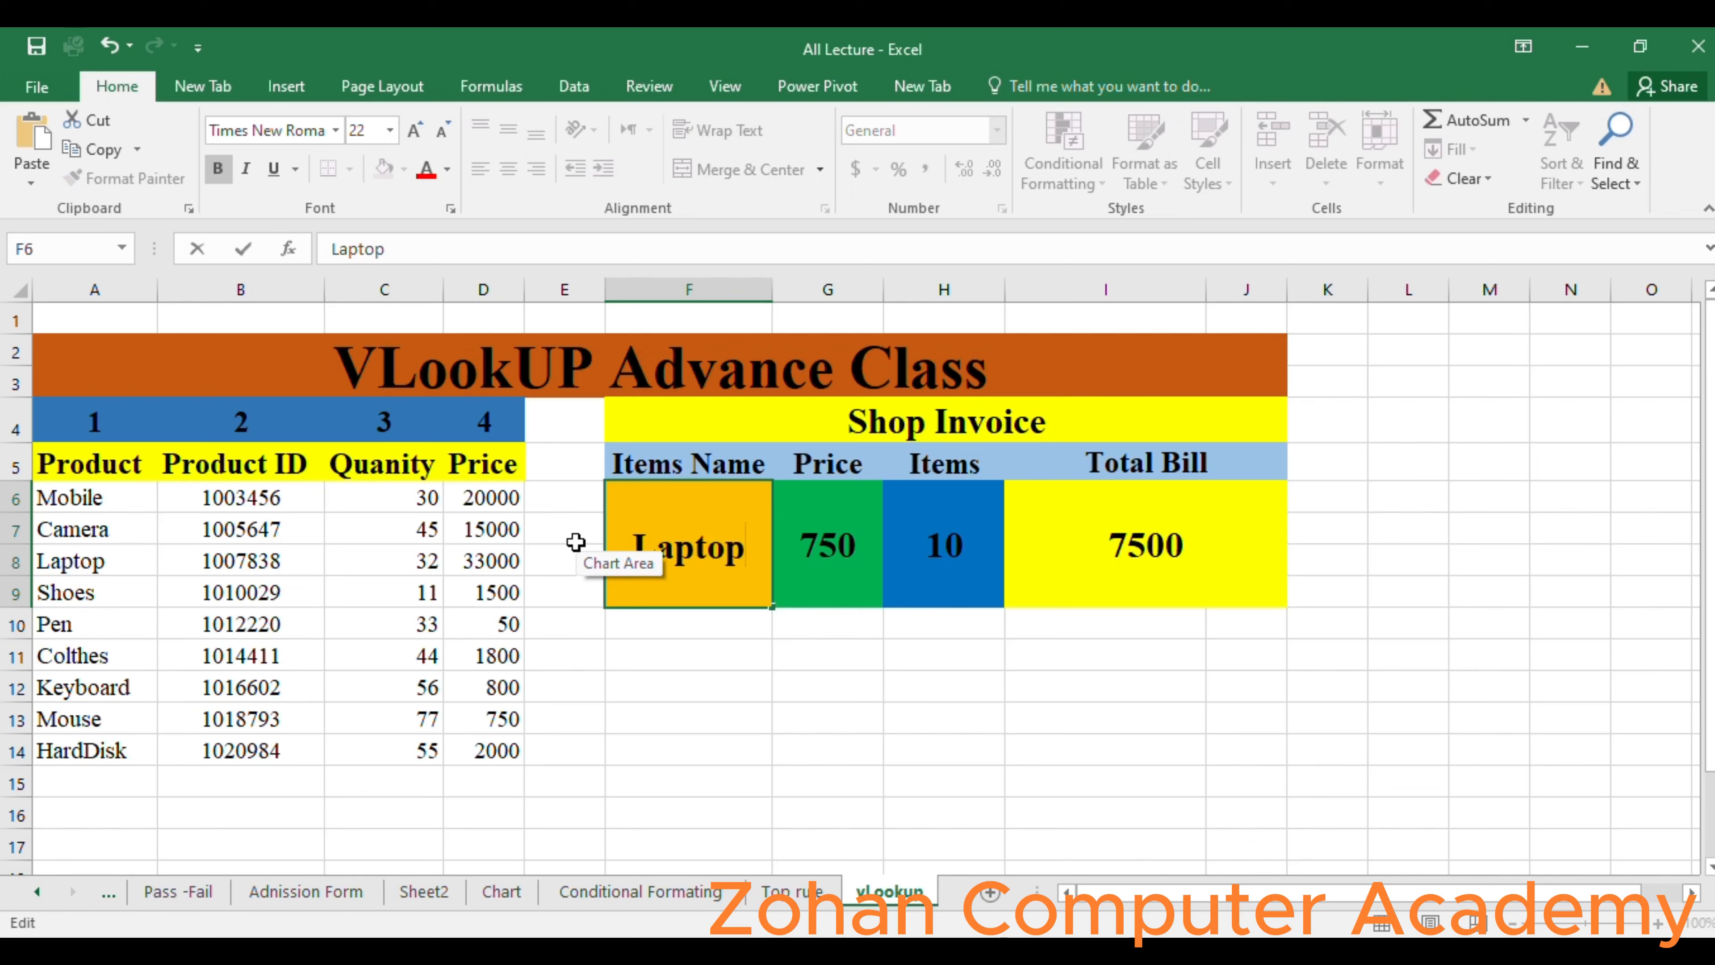
{"action": "key", "text": "Return"}
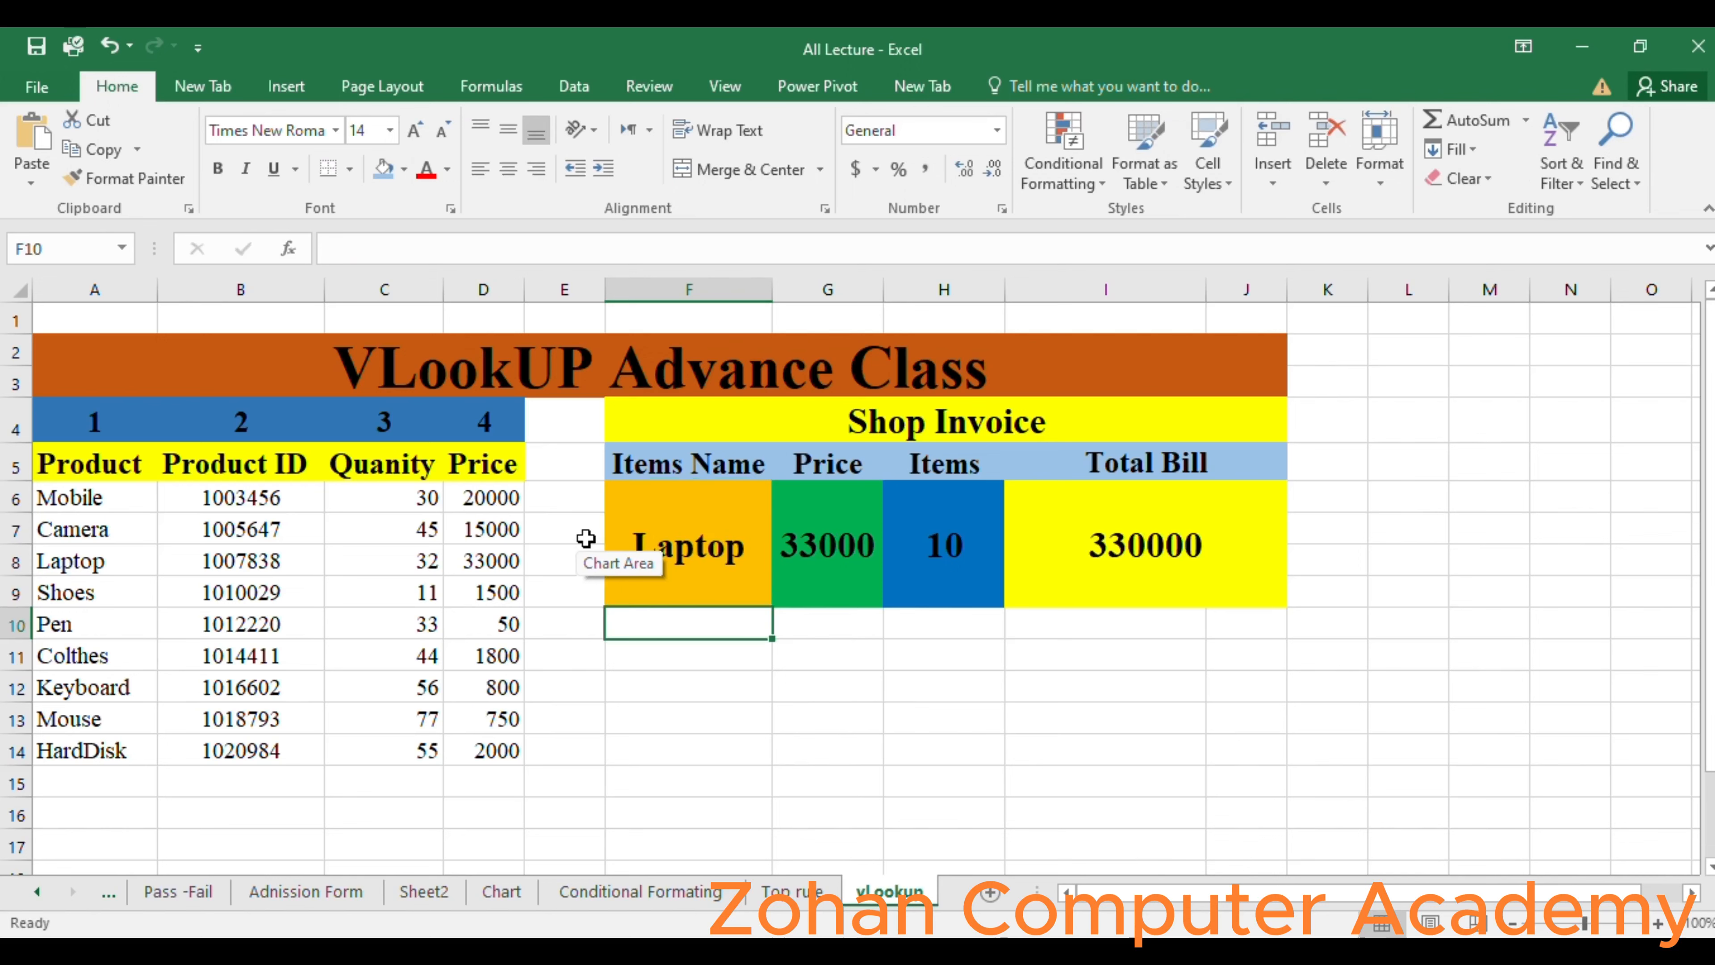